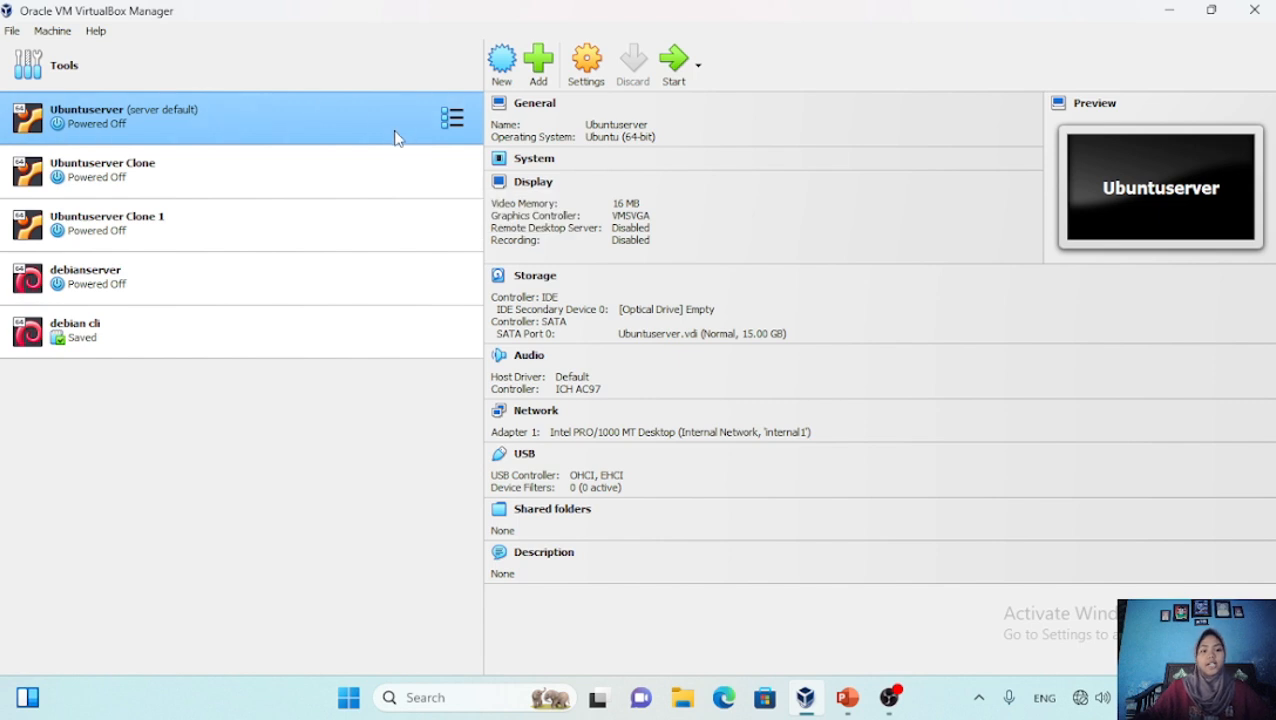
# Remove Ubuntuserver, Ubuntuserver Clone and Ubuntuserver Clone 1, deleting all their files
pyautogui.rightClick(394, 131)
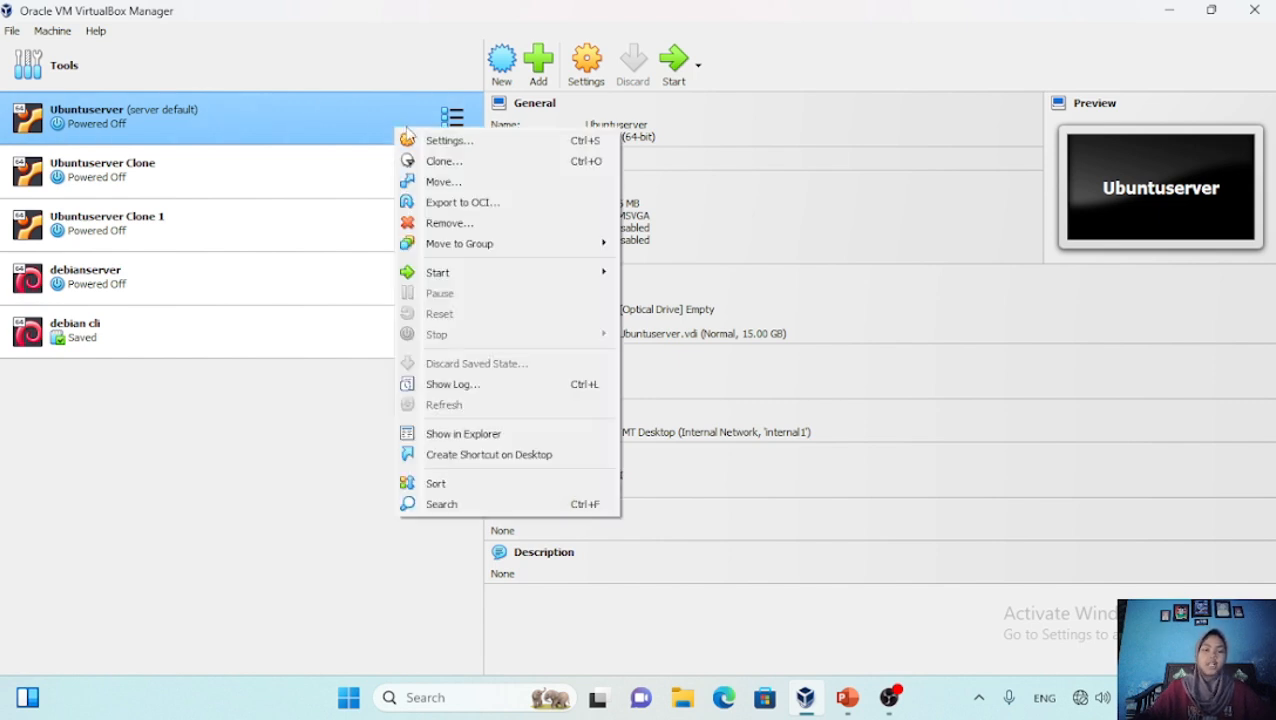
pyautogui.click(440, 223)
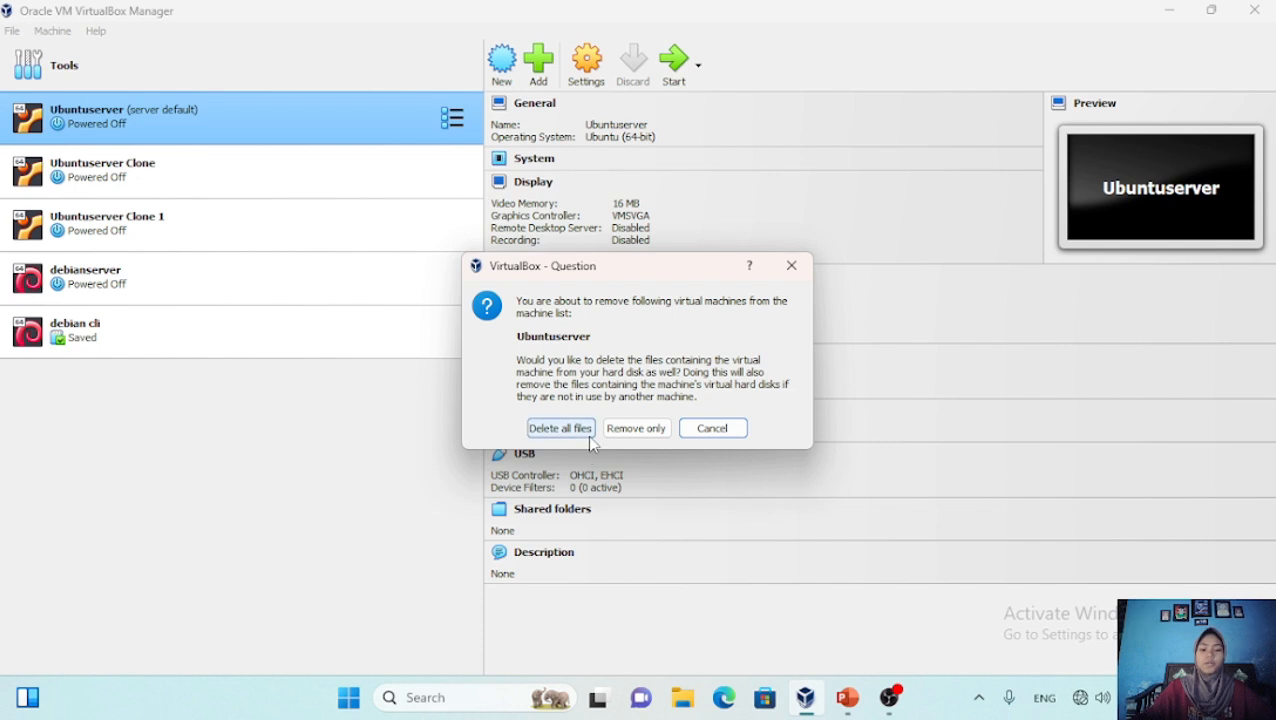
pyautogui.click(594, 430)
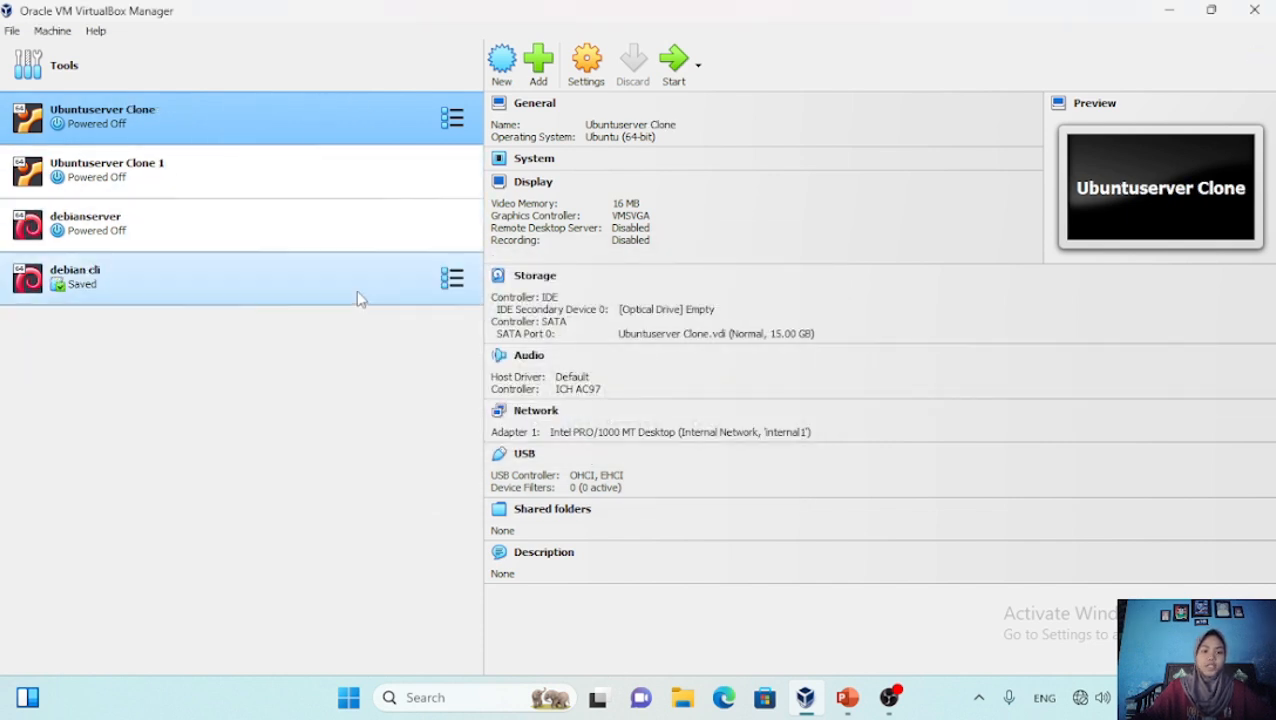
pyautogui.rightClick(330, 119)
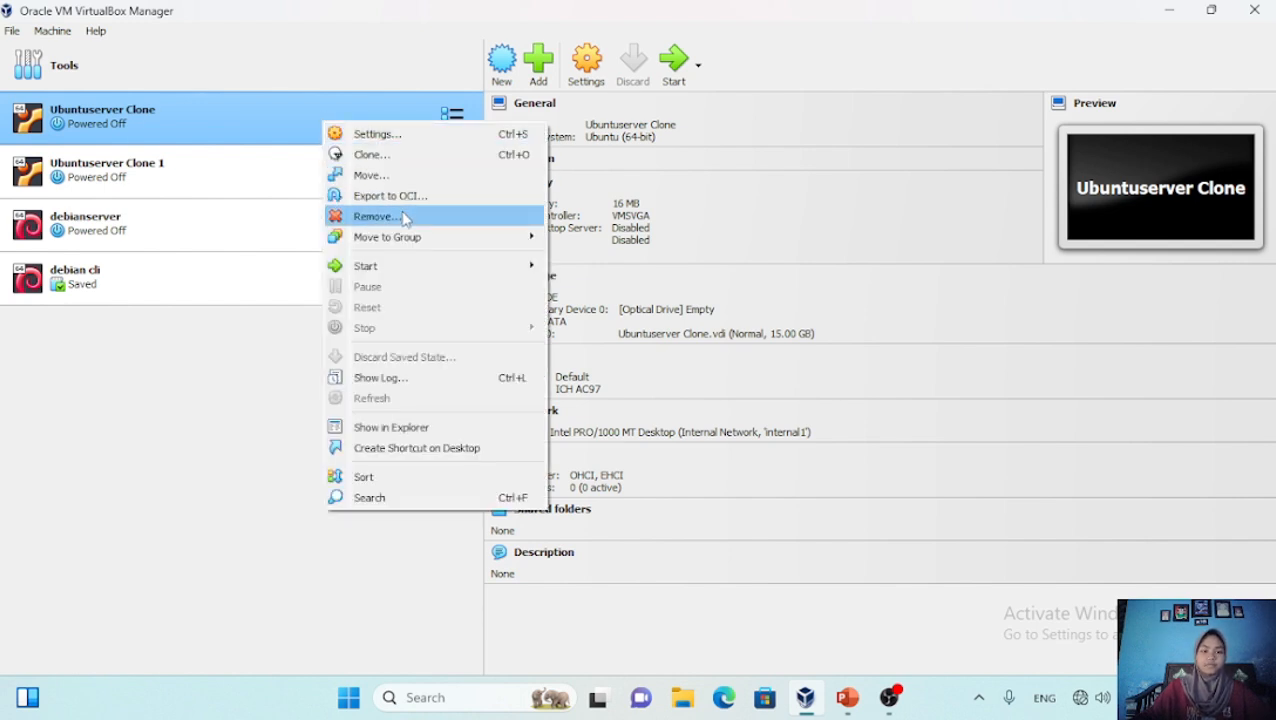
pyautogui.click(402, 213)
pyautogui.click(558, 427)
pyautogui.rightClick(318, 118)
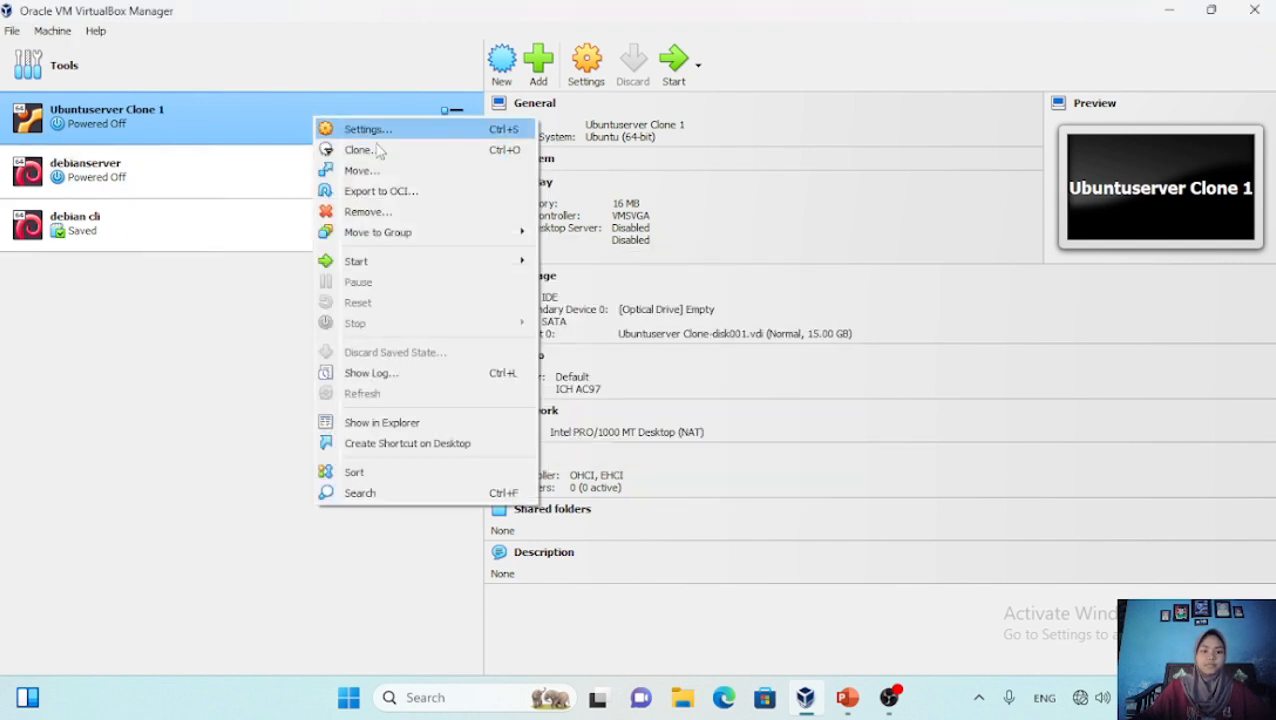
pyautogui.click(390, 211)
pyautogui.click(565, 429)
# Remove the debianserver and debian cli machines, deleting all their files
pyautogui.rightClick(279, 124)
pyautogui.click(334, 219)
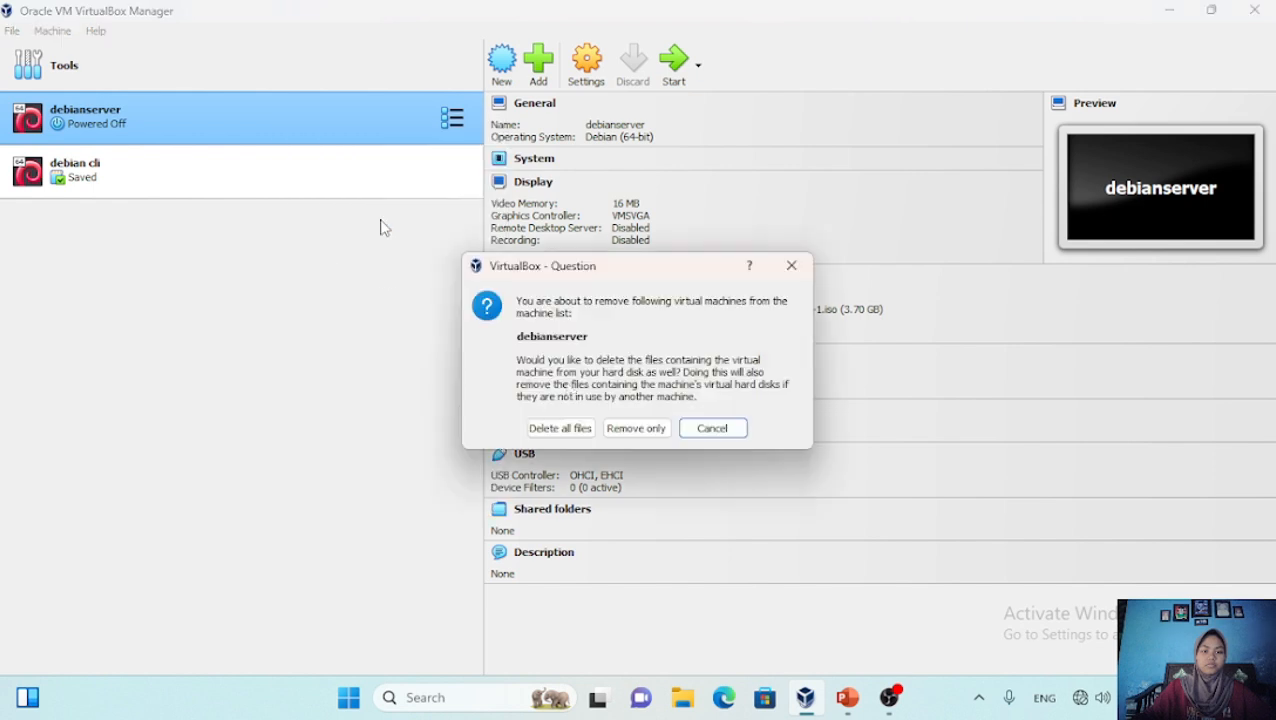
pyautogui.click(559, 431)
pyautogui.rightClick(288, 124)
pyautogui.click(340, 217)
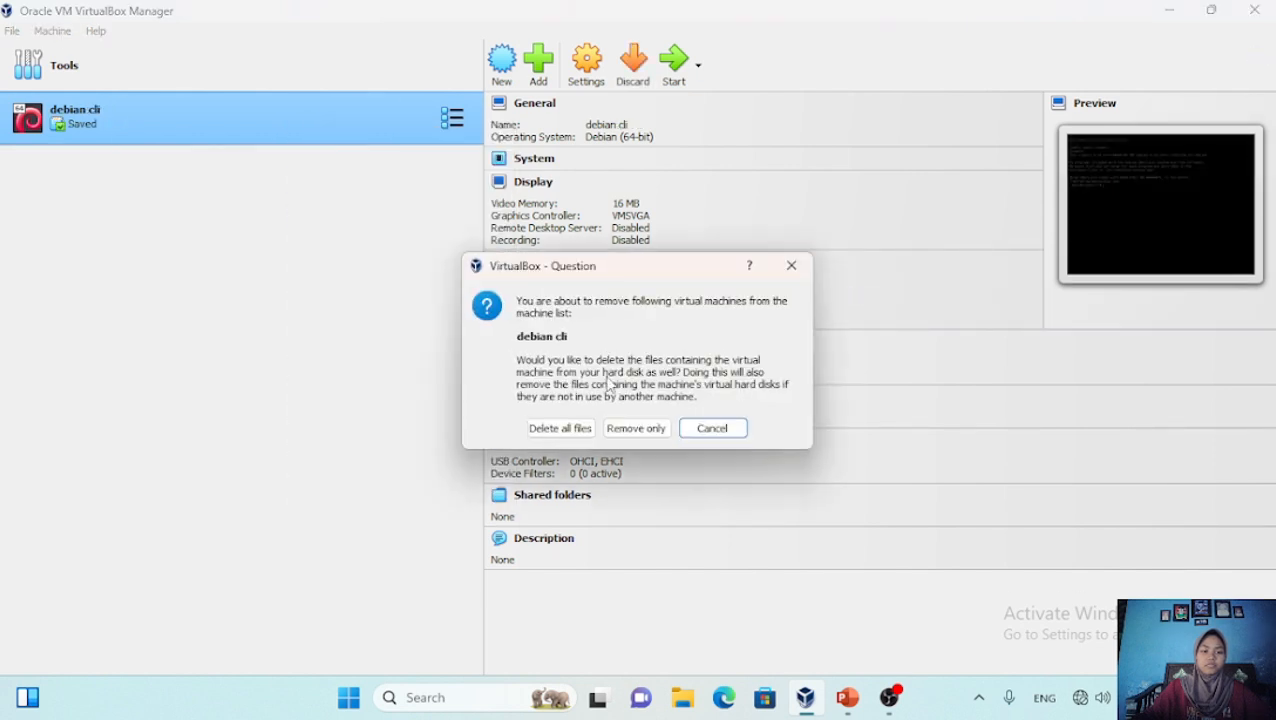
pyautogui.click(563, 429)
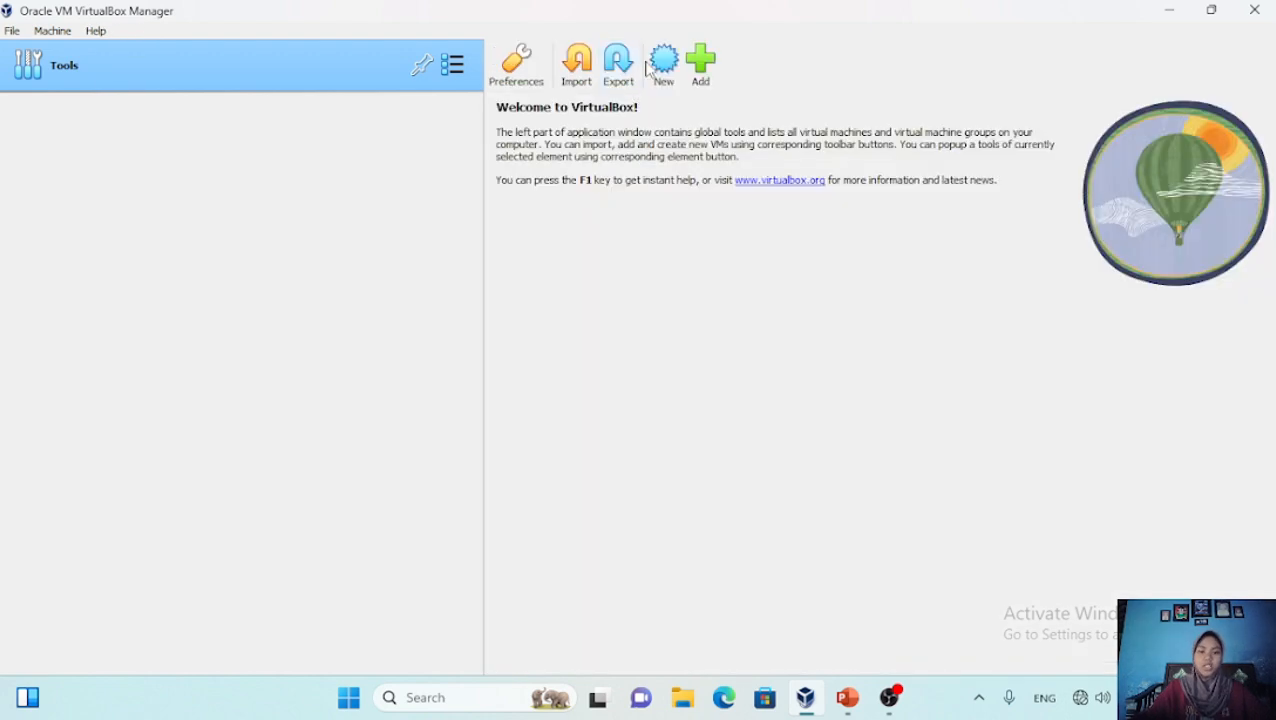
# Create VM RTR-DebianServer as Debian 64-bit with 2048 MB RAM, 1 CPU and a 15 GB disk
pyautogui.click(660, 66)
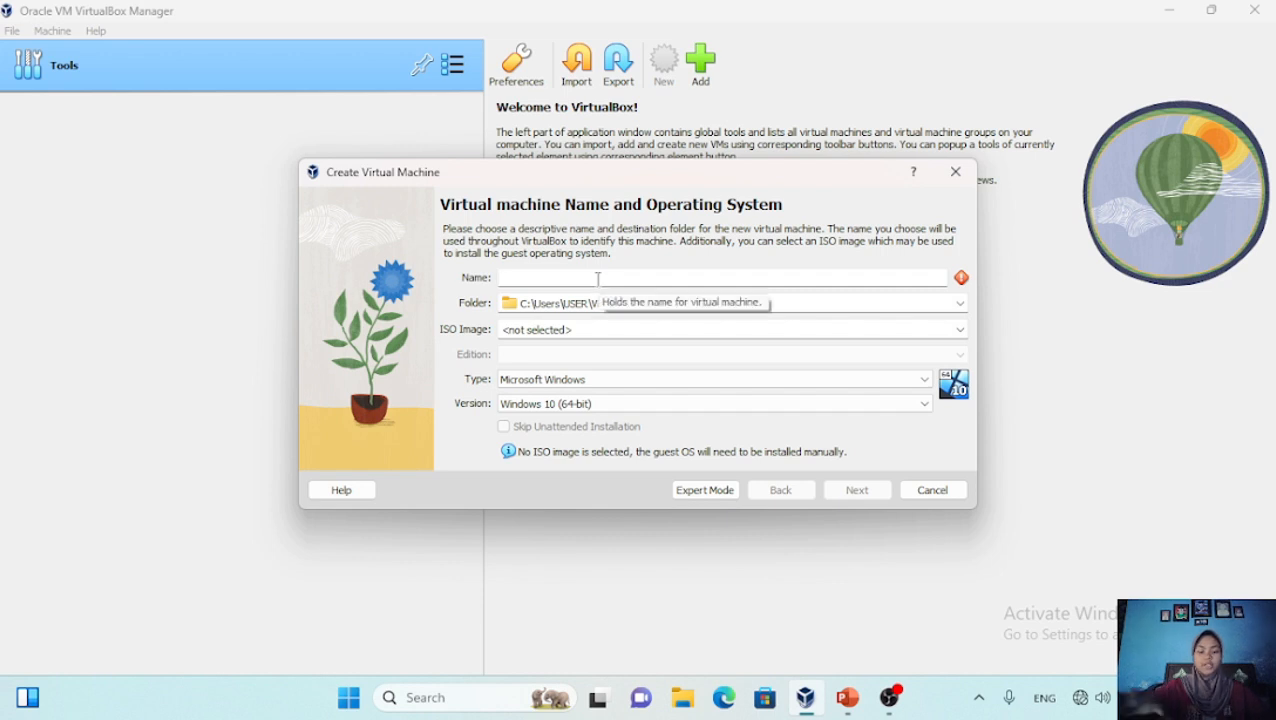
pyautogui.write('RTR-DebianServer')
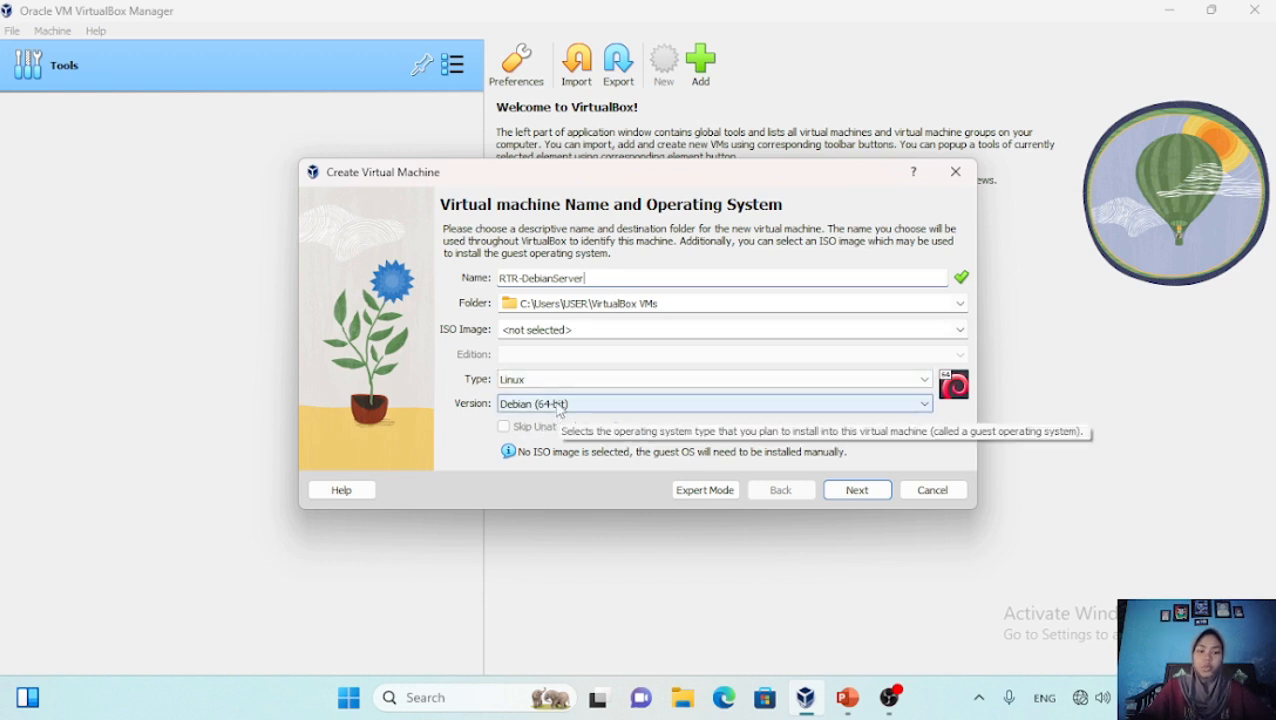
pyautogui.click(856, 490)
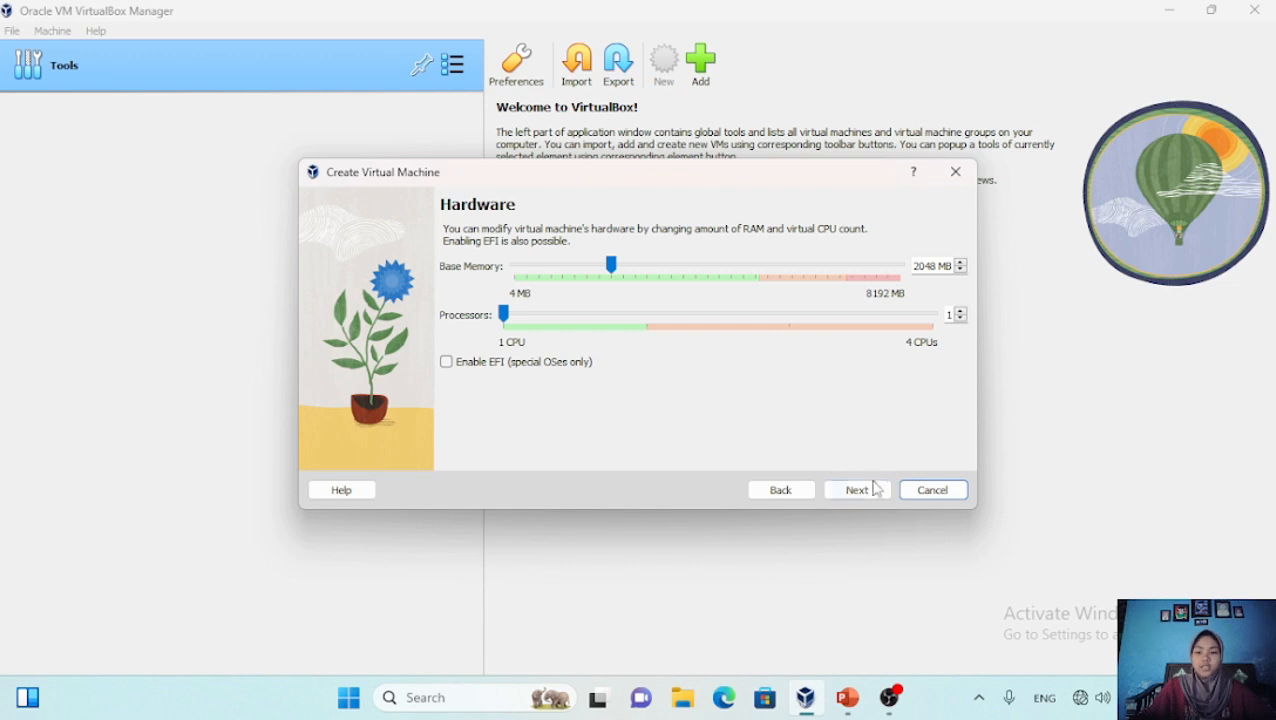
pyautogui.click(869, 490)
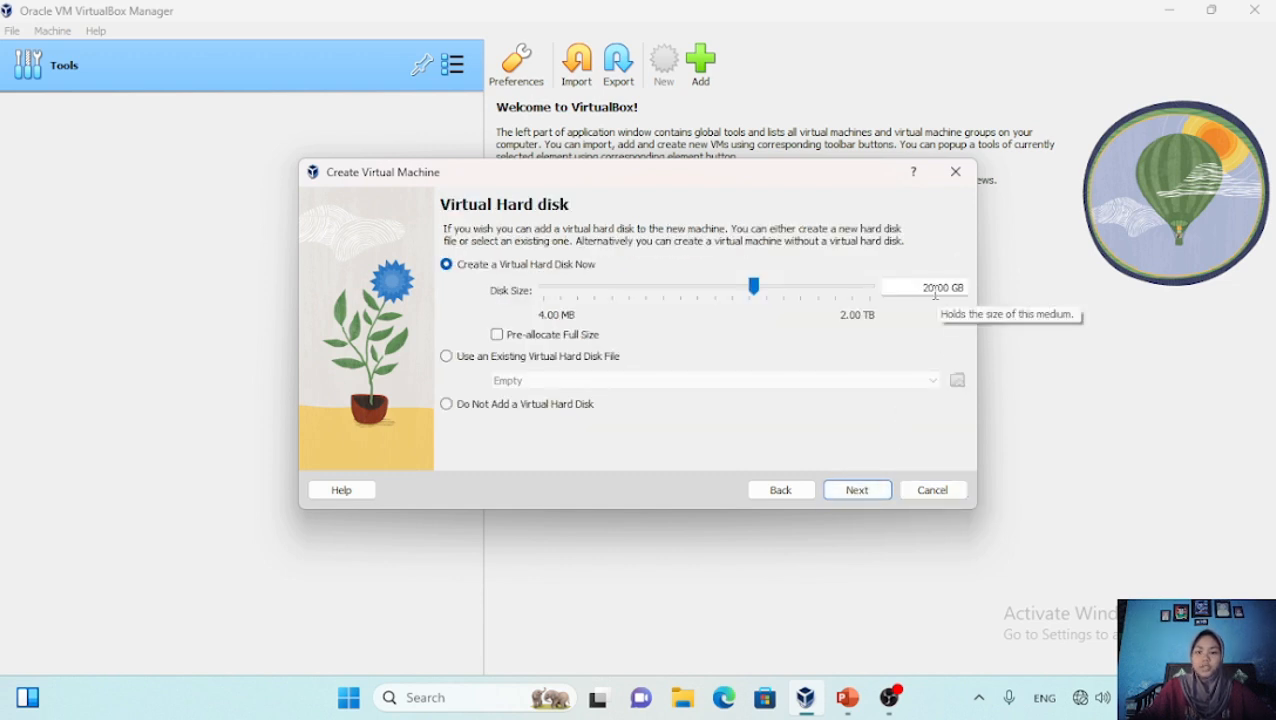
pyautogui.click(934, 287)
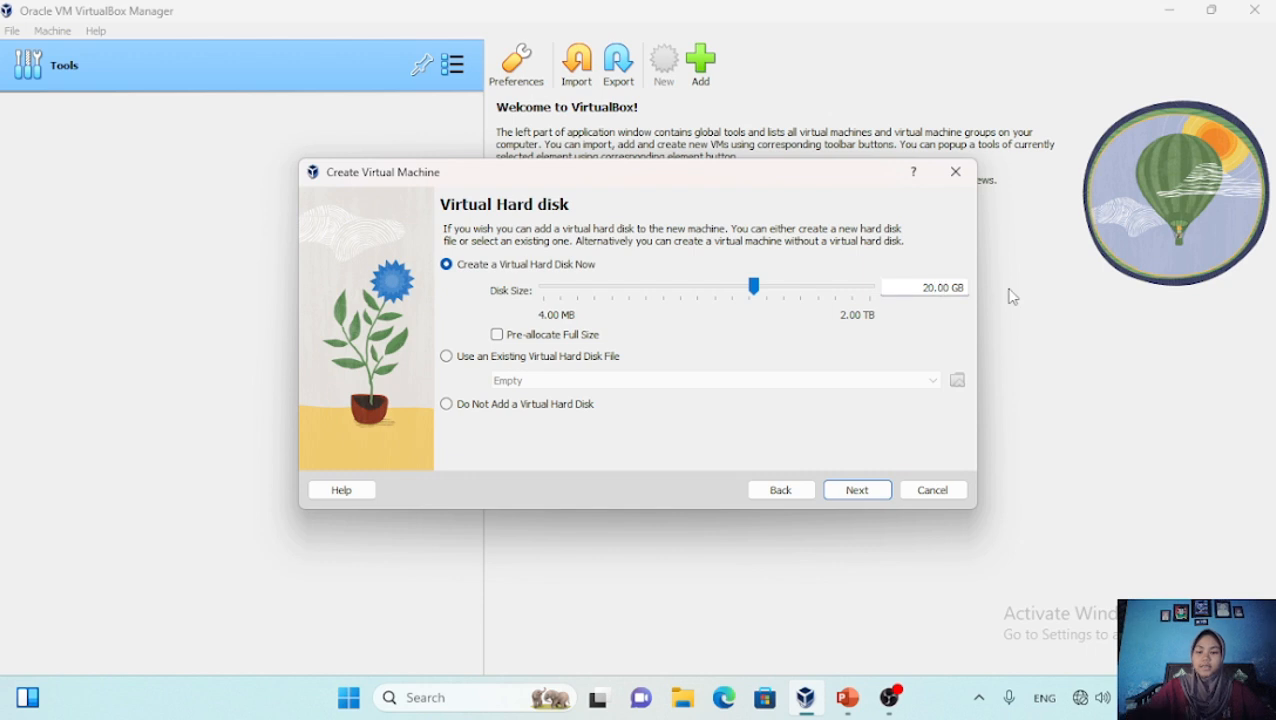
pyautogui.press('BackSpace')
pyautogui.press('BackSpace')
pyautogui.write('1')
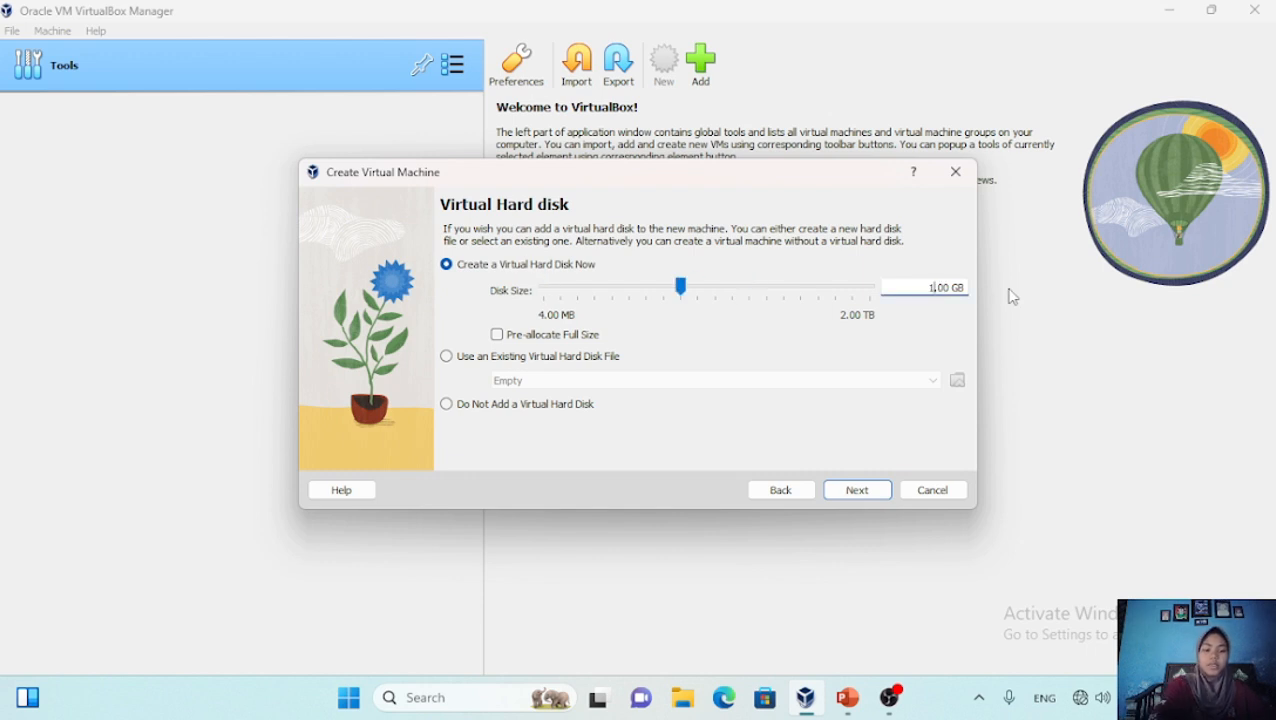
pyautogui.write('5')
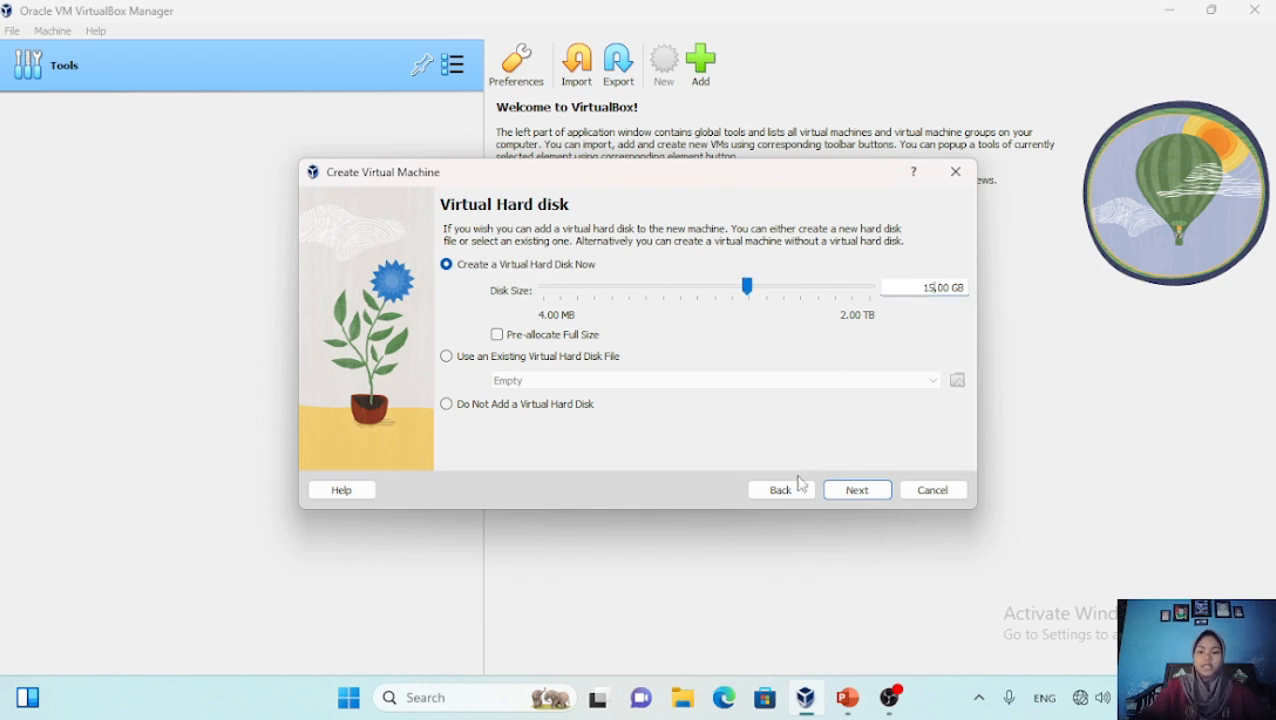
pyautogui.click(856, 489)
pyautogui.click(856, 489)
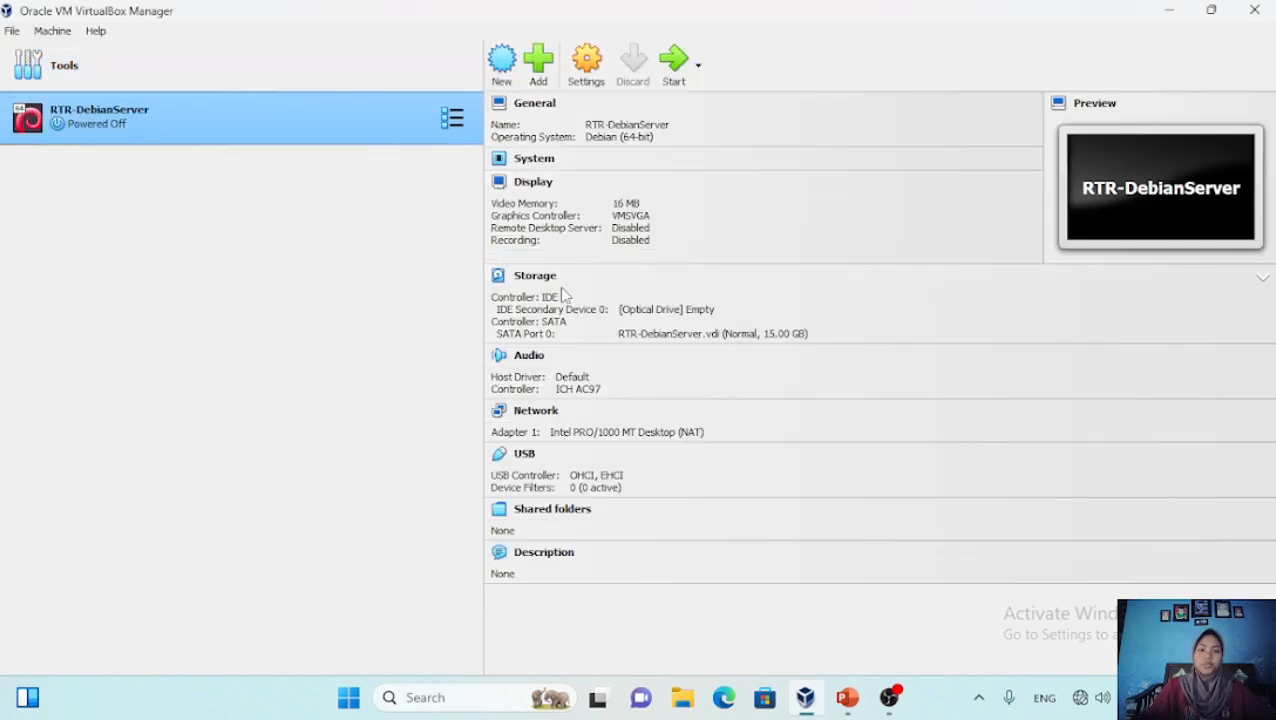
# Start RTR-DebianServer with the Debian 10.10.0 DVD image mounted and retry the boot
pyautogui.click(678, 64)
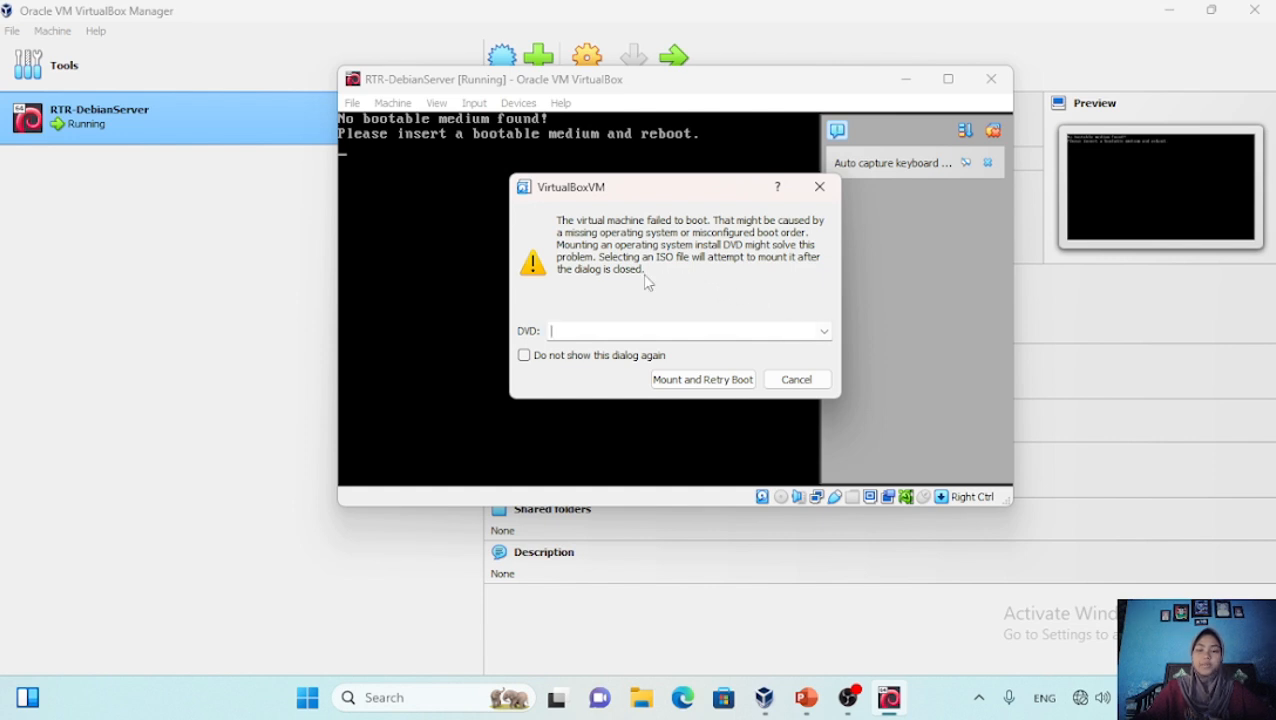
pyautogui.click(824, 331)
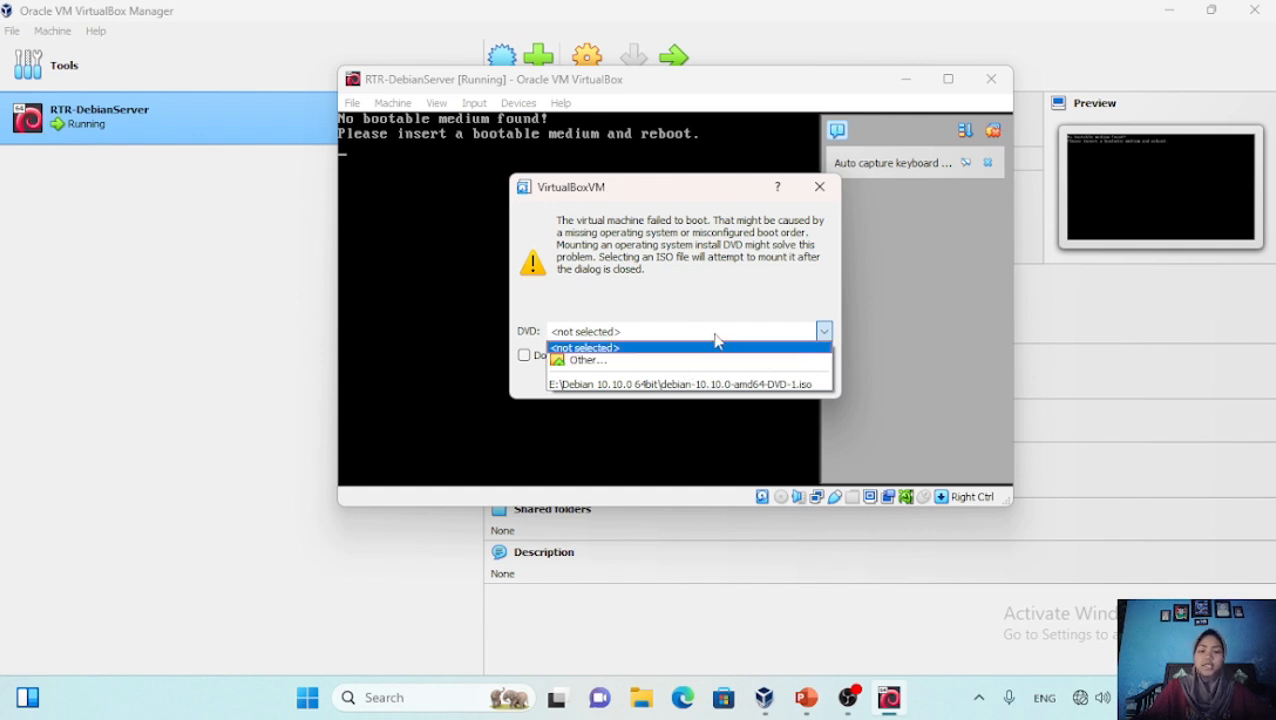
pyautogui.click(697, 388)
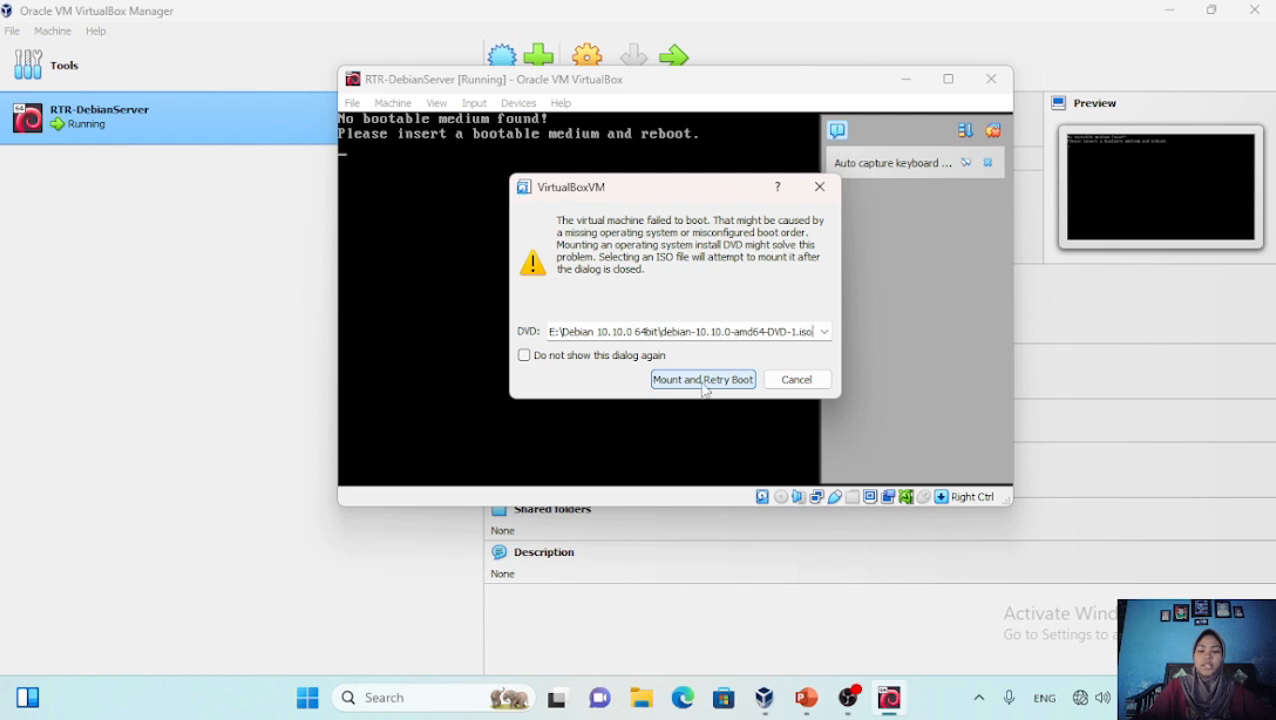
pyautogui.click(703, 385)
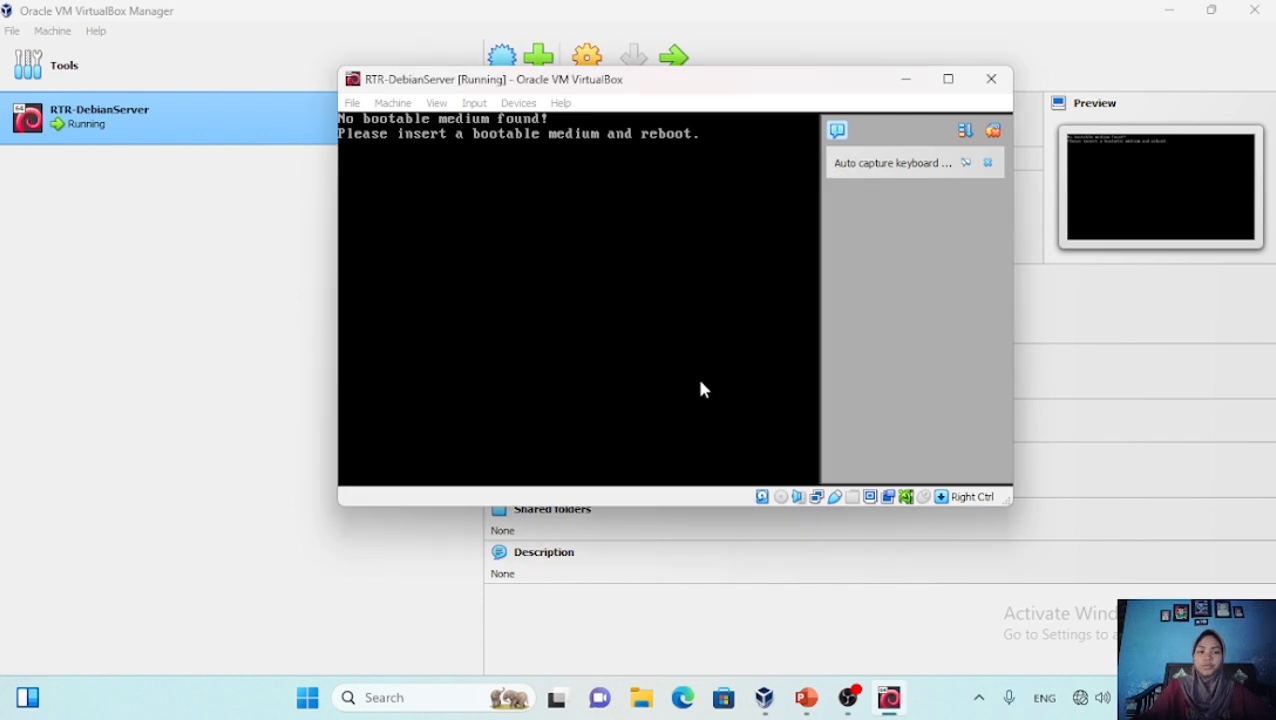
pyautogui.click(906, 165)
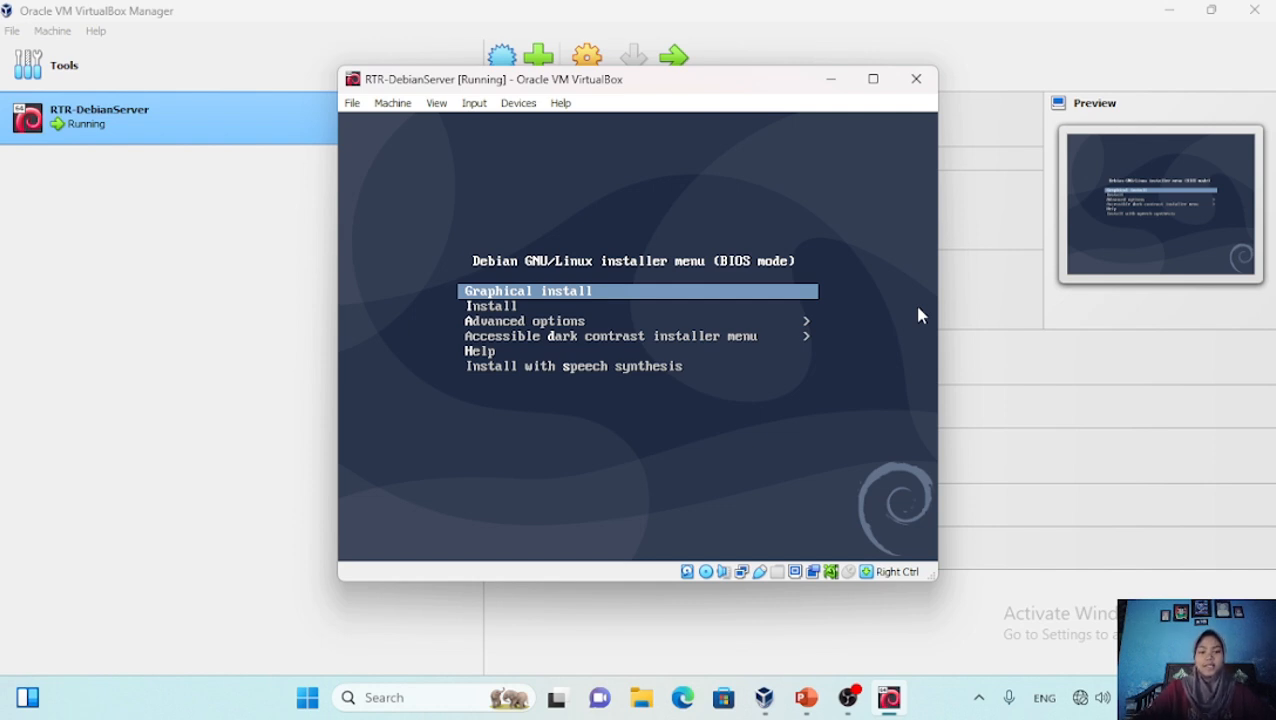
# Launch the text-mode Debian installer with English as the language
pyautogui.press('Down')
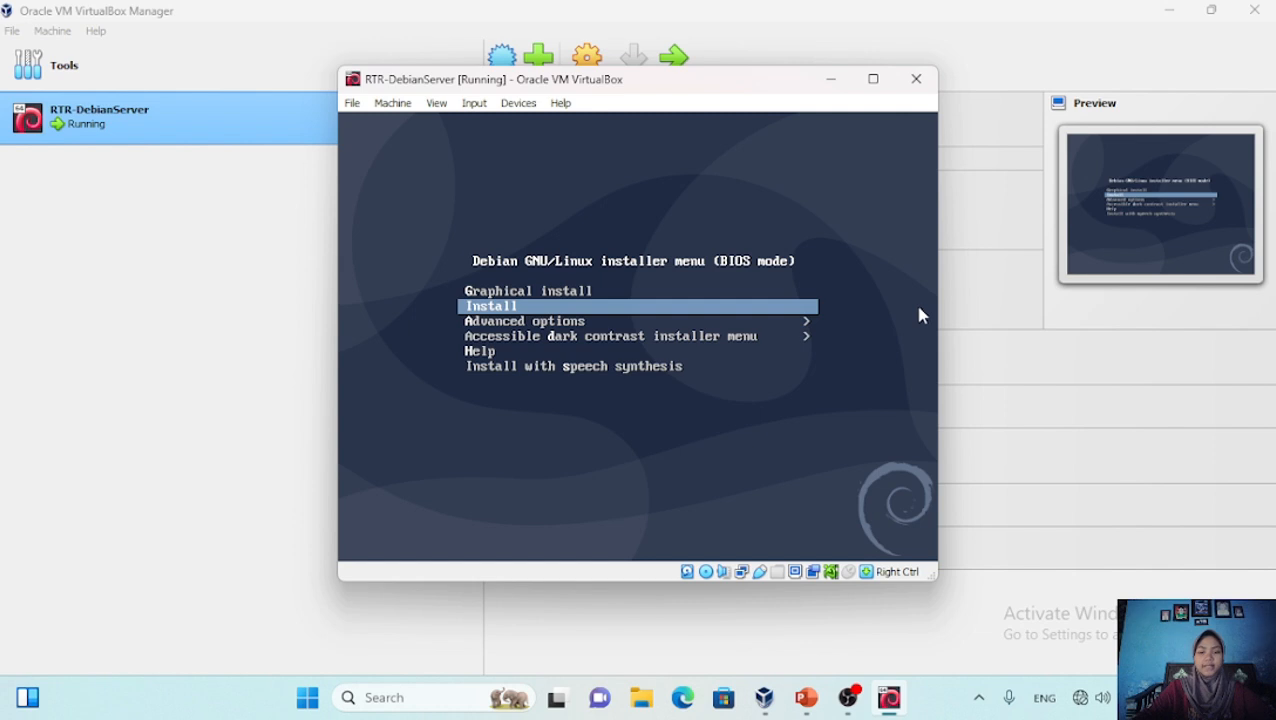
pyautogui.press('Return')
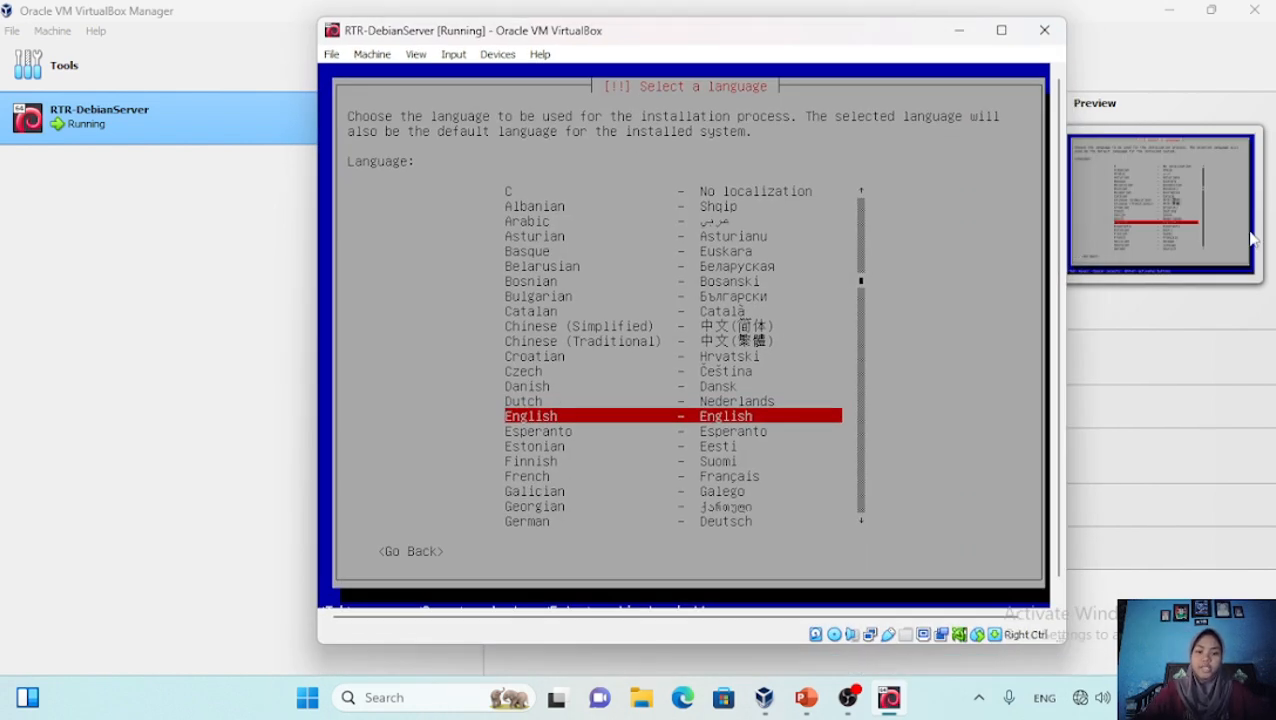
pyautogui.press('Return')
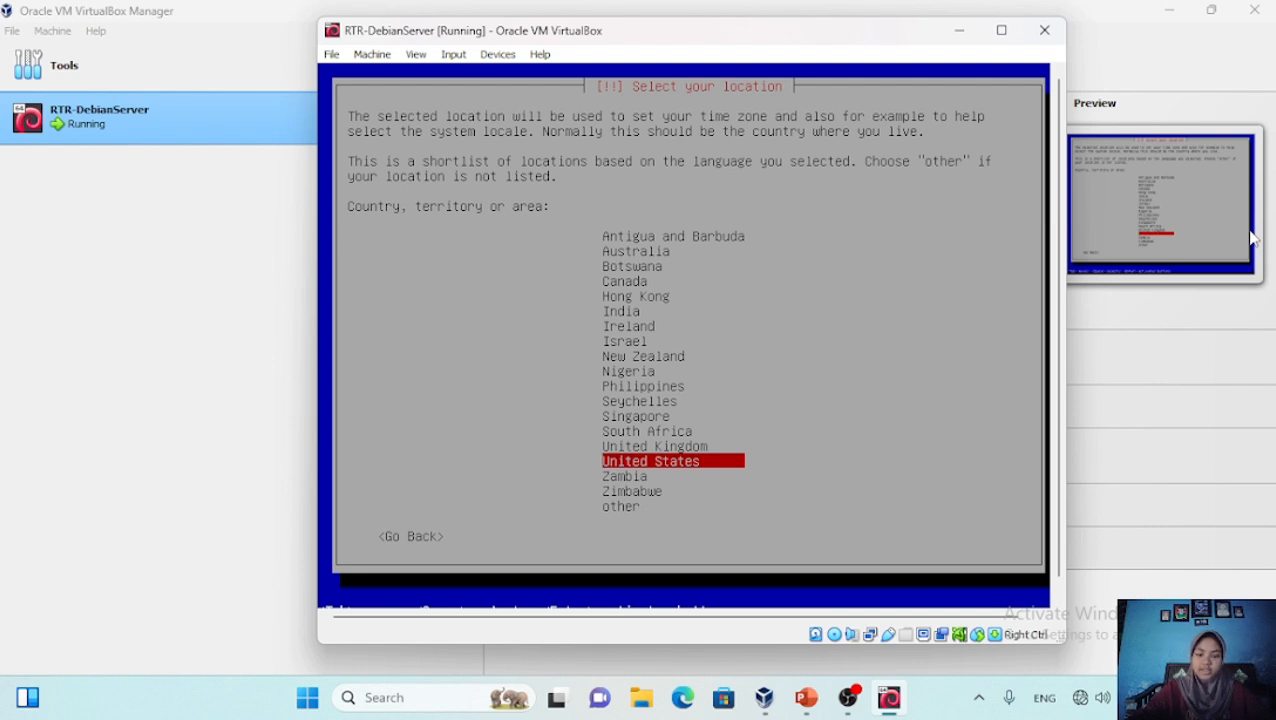
# Set the location to Asia > Indonesia and keep the United States locale
pyautogui.press('Down')
pyautogui.press('Down')
pyautogui.press('Down')
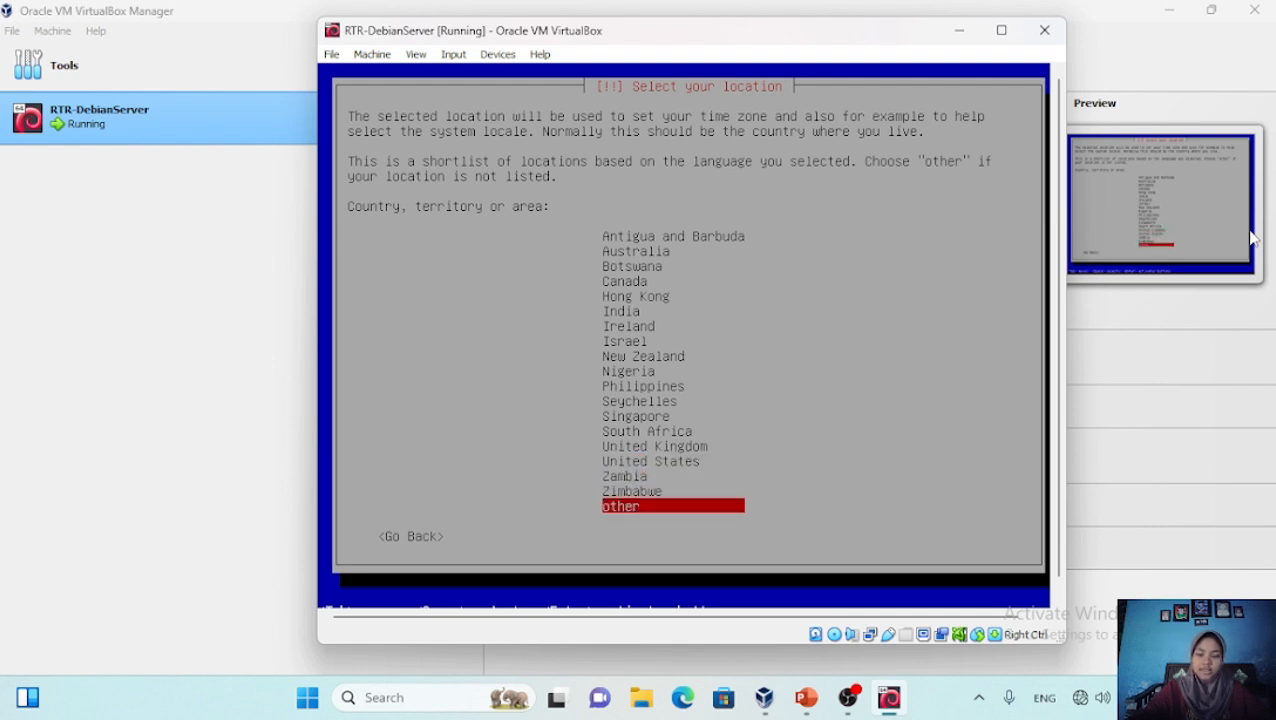
pyautogui.press('Return')
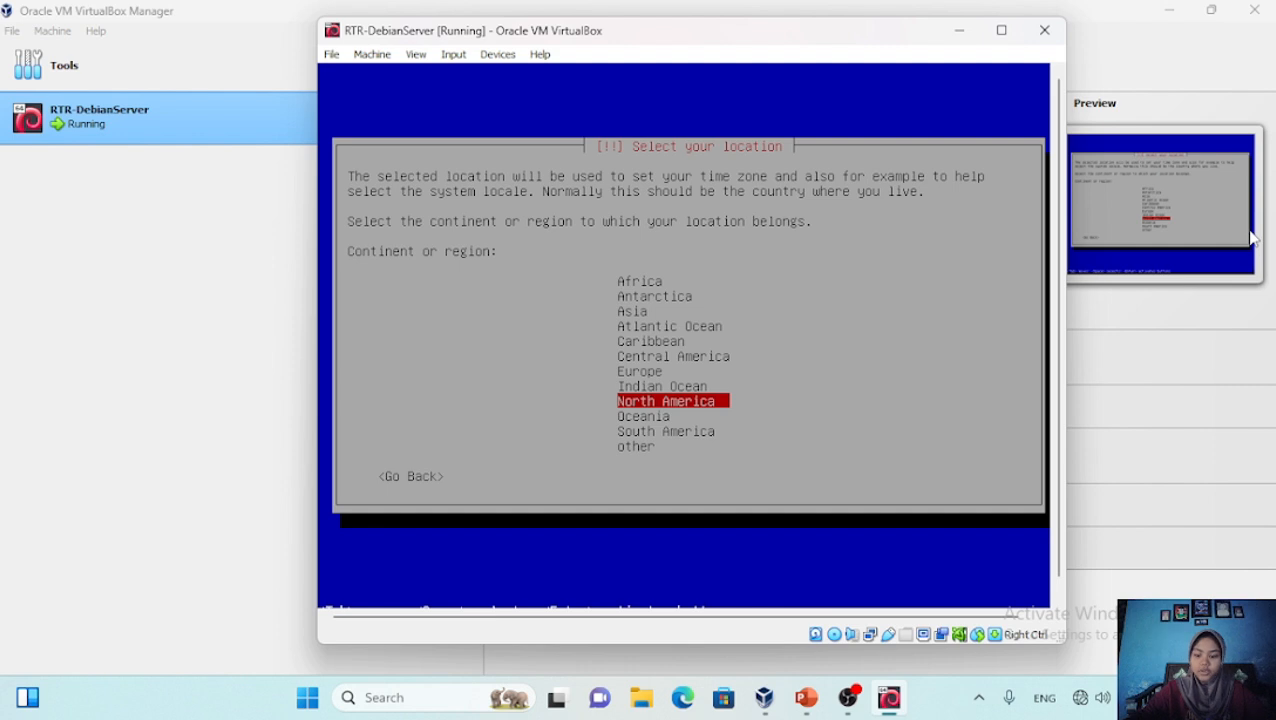
pyautogui.press('Up')
pyautogui.press('Up')
pyautogui.press('Up')
pyautogui.press('Up')
pyautogui.press('Up')
pyautogui.press('Up')
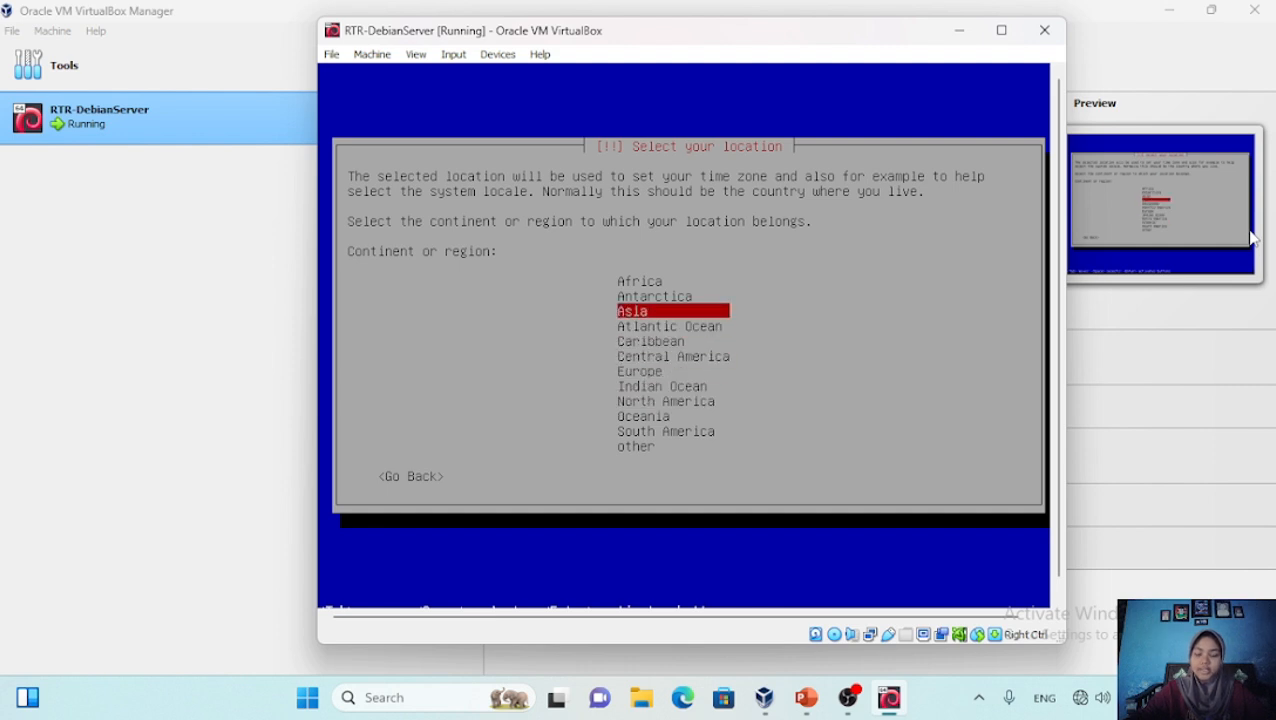
pyautogui.press('Return')
pyautogui.press('Down')
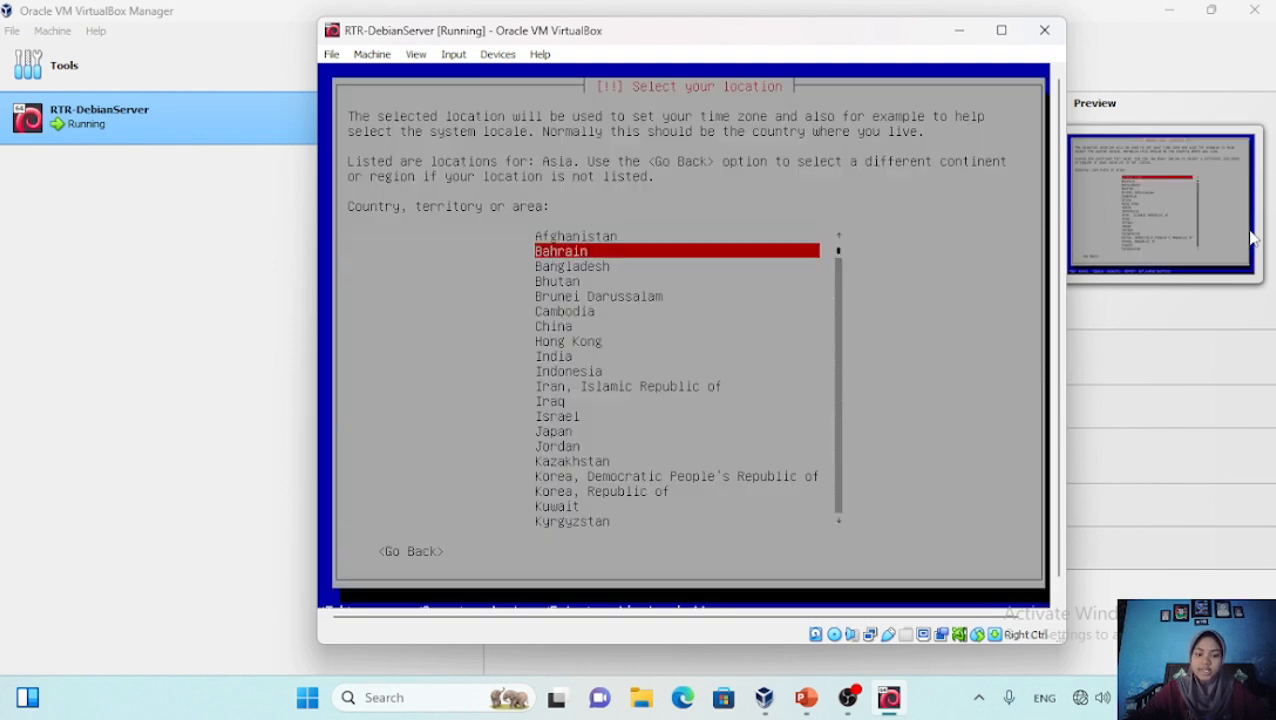
pyautogui.press('Down')
pyautogui.press('Down')
pyautogui.press('Down')
pyautogui.press('Down')
pyautogui.press('Down')
pyautogui.press('Down')
pyautogui.press('Down')
pyautogui.press('Down')
pyautogui.press('Down')
pyautogui.press('Down')
pyautogui.press('Down')
pyautogui.press('Down')
pyautogui.press('Up')
pyautogui.press('Up')
pyautogui.press('Up')
pyautogui.press('Up')
pyautogui.press('Return')
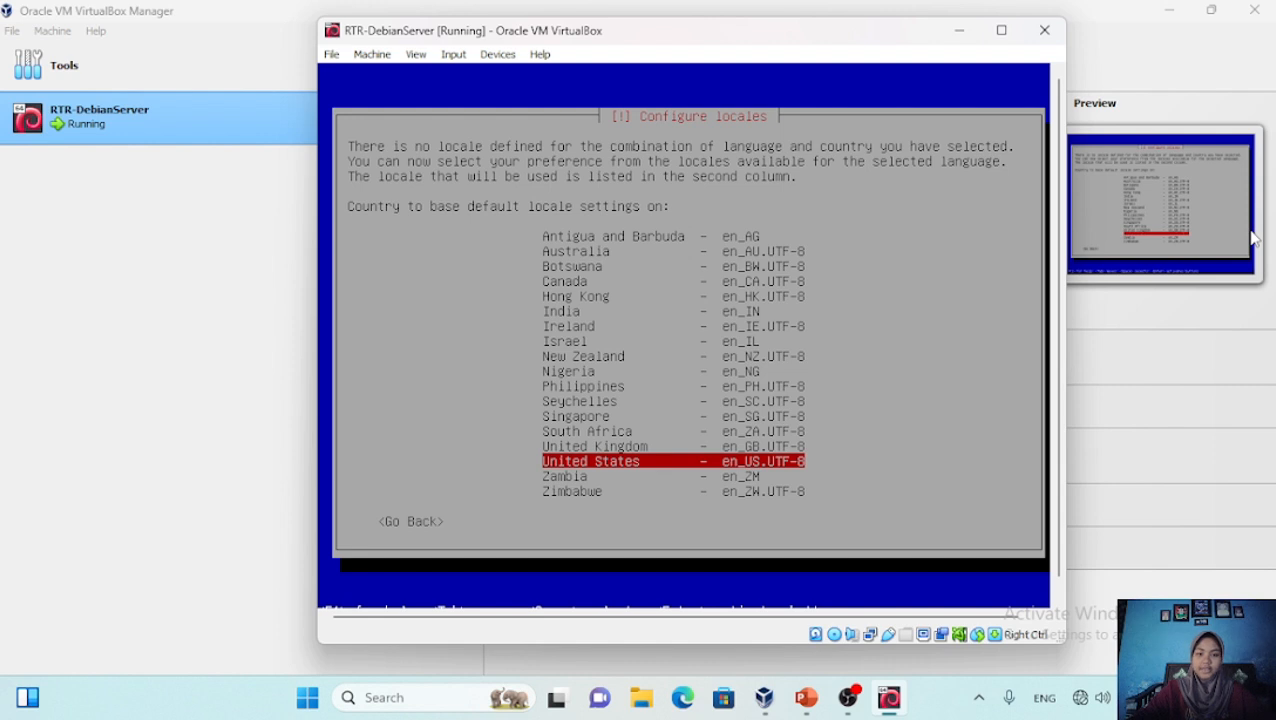
pyautogui.press('Return')
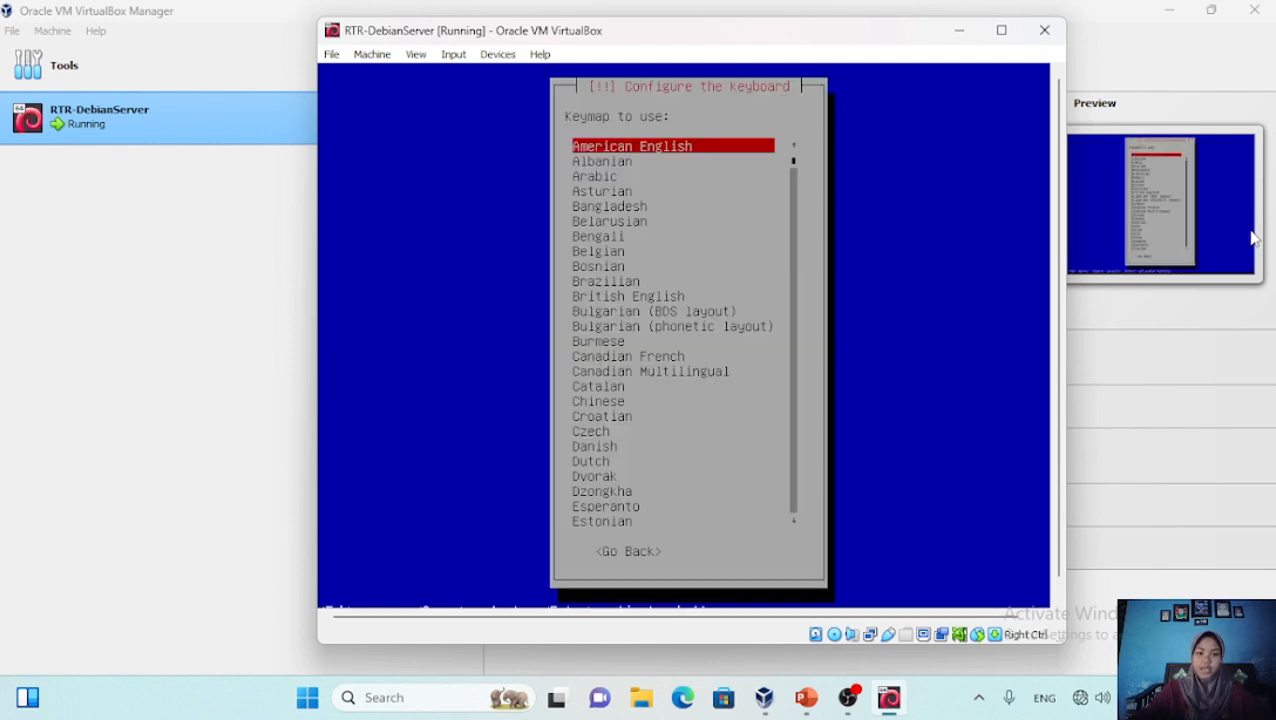
# Keep the American English keymap and enter rtr-debian at the name server prompt
pyautogui.press('Return')
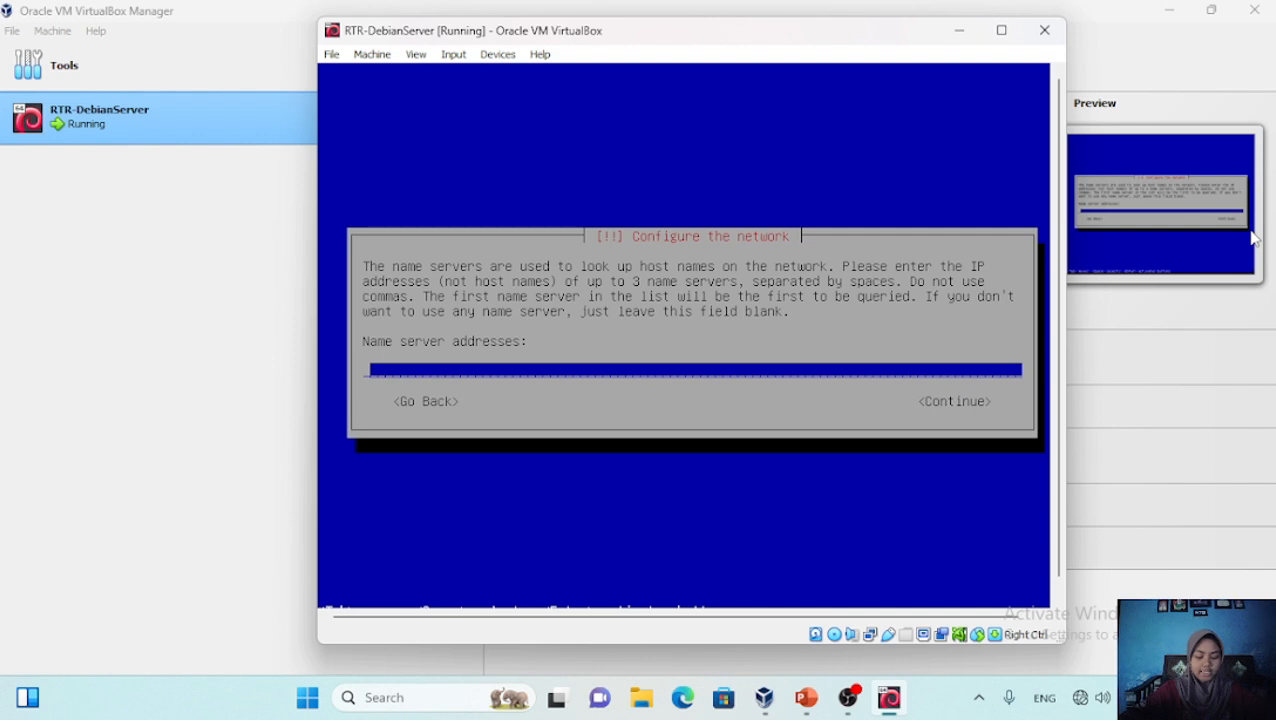
pyautogui.write('rtr')
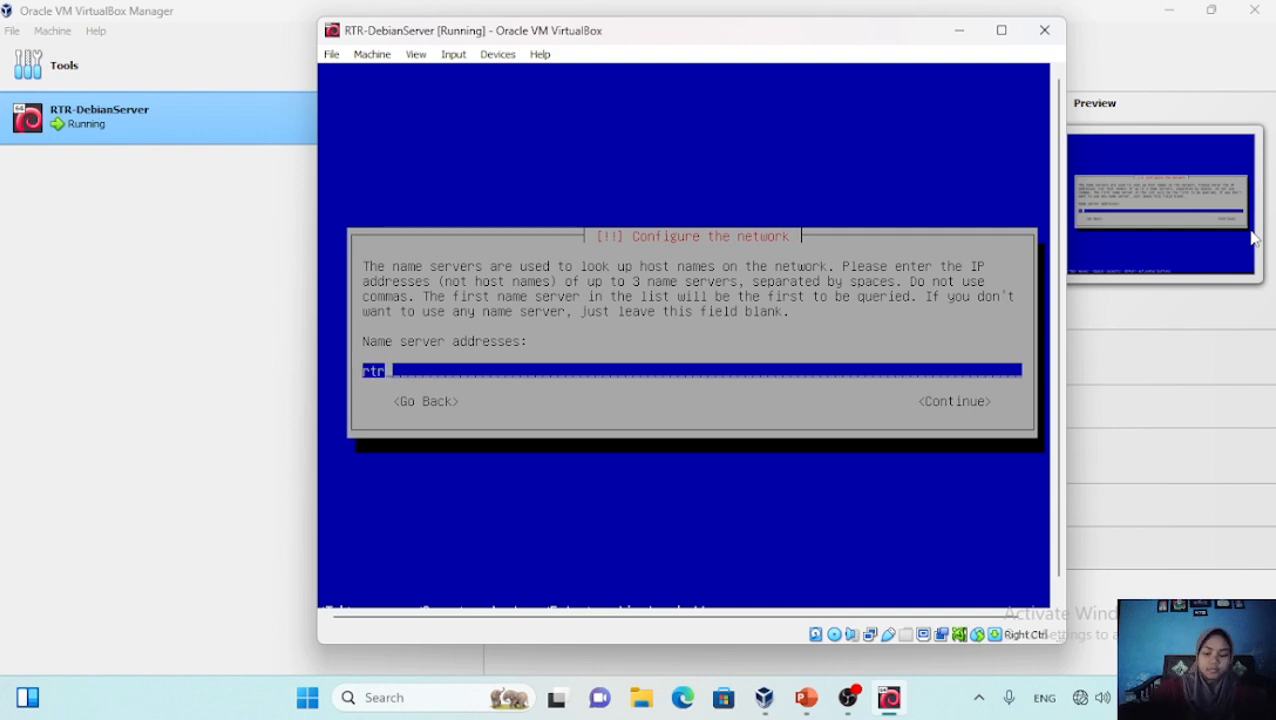
pyautogui.write('-debian')
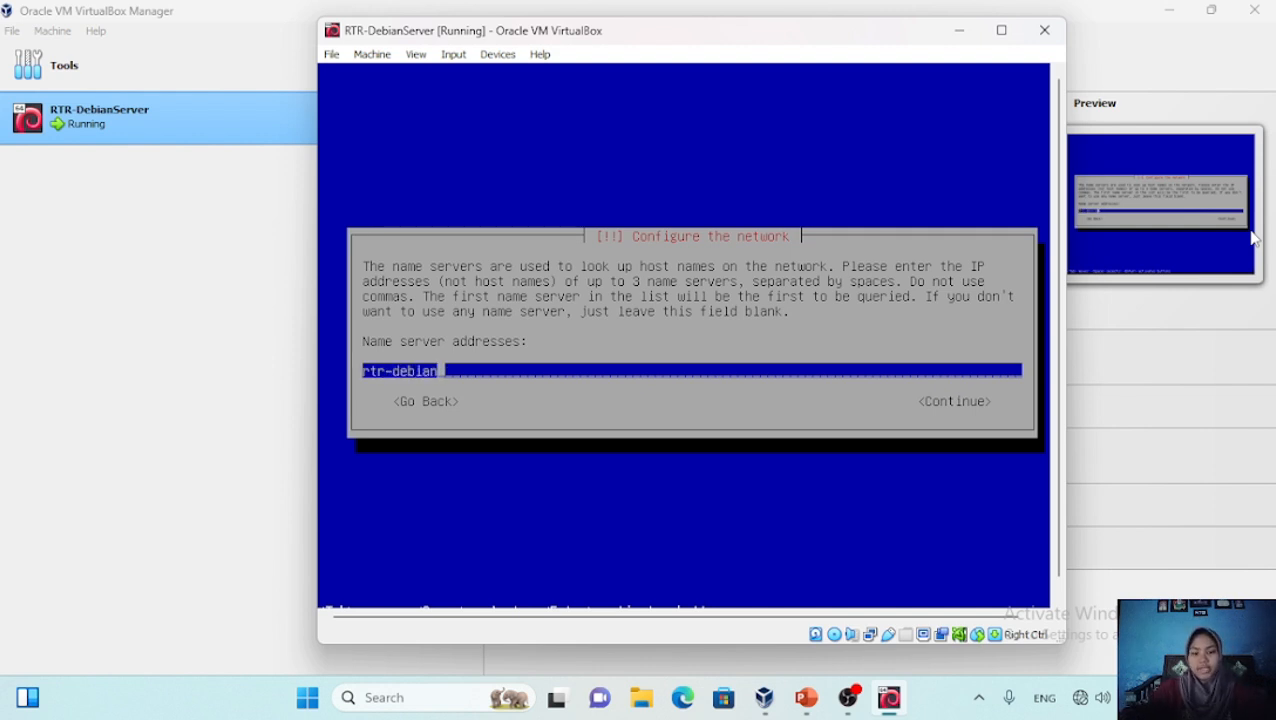
pyautogui.press('Return')
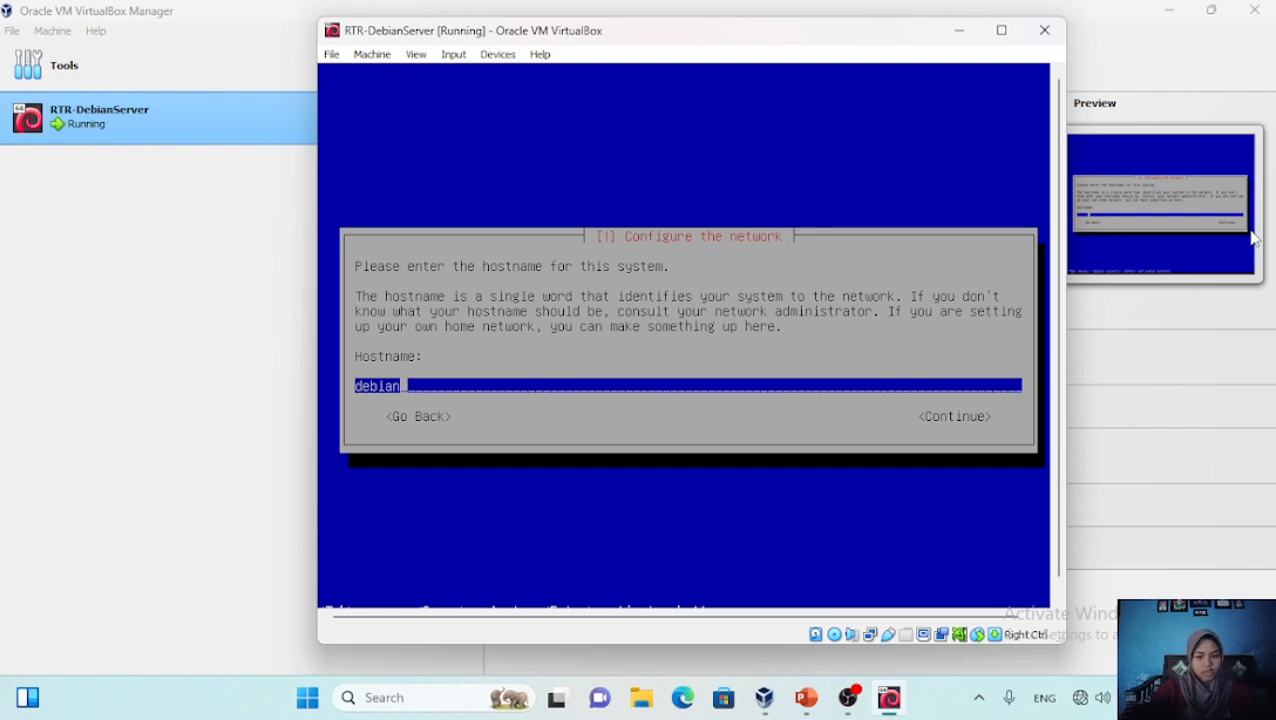
# Set the hostname to rtr-debian and the domain name to rtrdebian.com
pyautogui.write('rtr-debi')
pyautogui.press('BackSpace')
pyautogui.press('BackSpace')
pyautogui.press('BackSpace')
pyautogui.press('BackSpace')
pyautogui.write('deb')
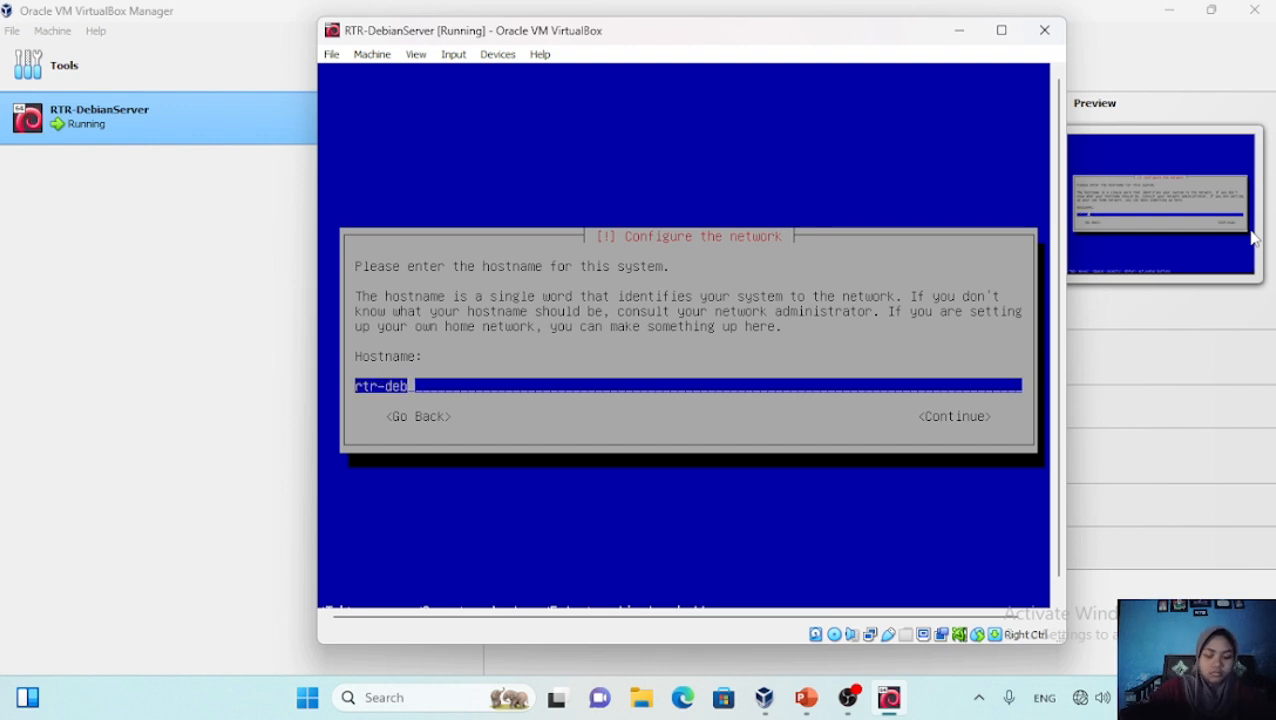
pyautogui.write('ian')
pyautogui.press('Return')
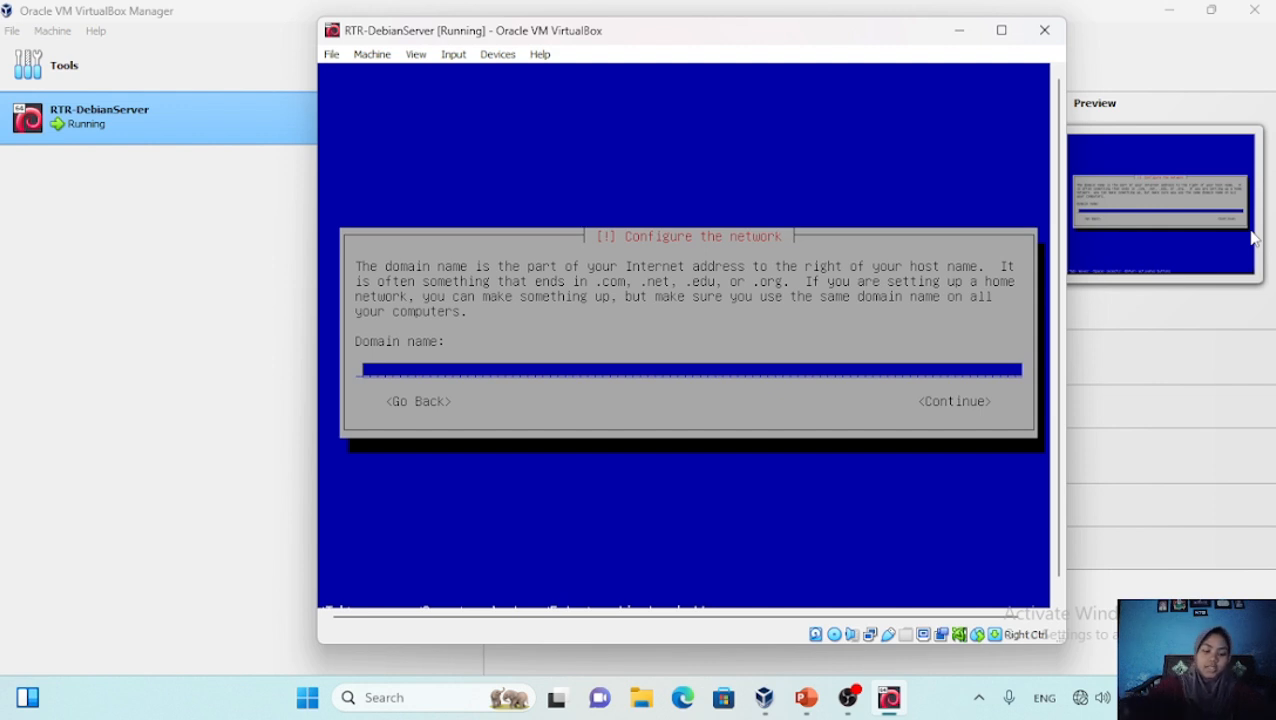
pyautogui.write('rtrde')
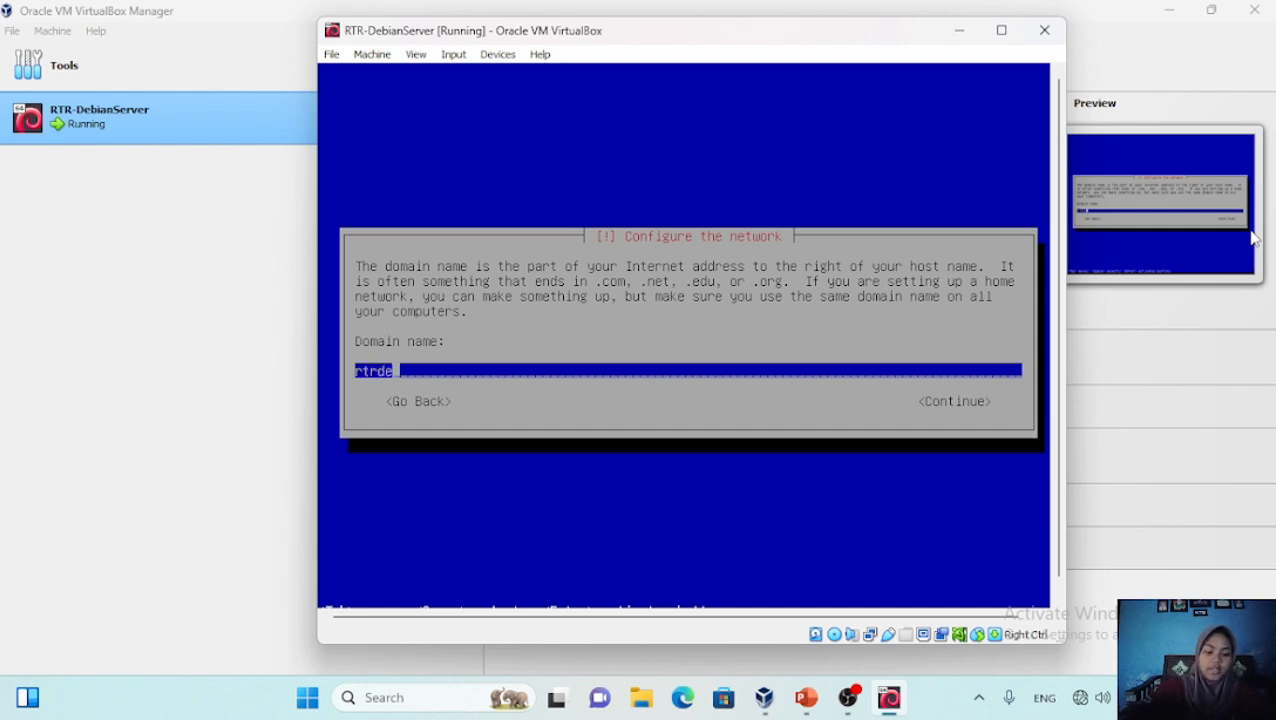
pyautogui.write('bian.com')
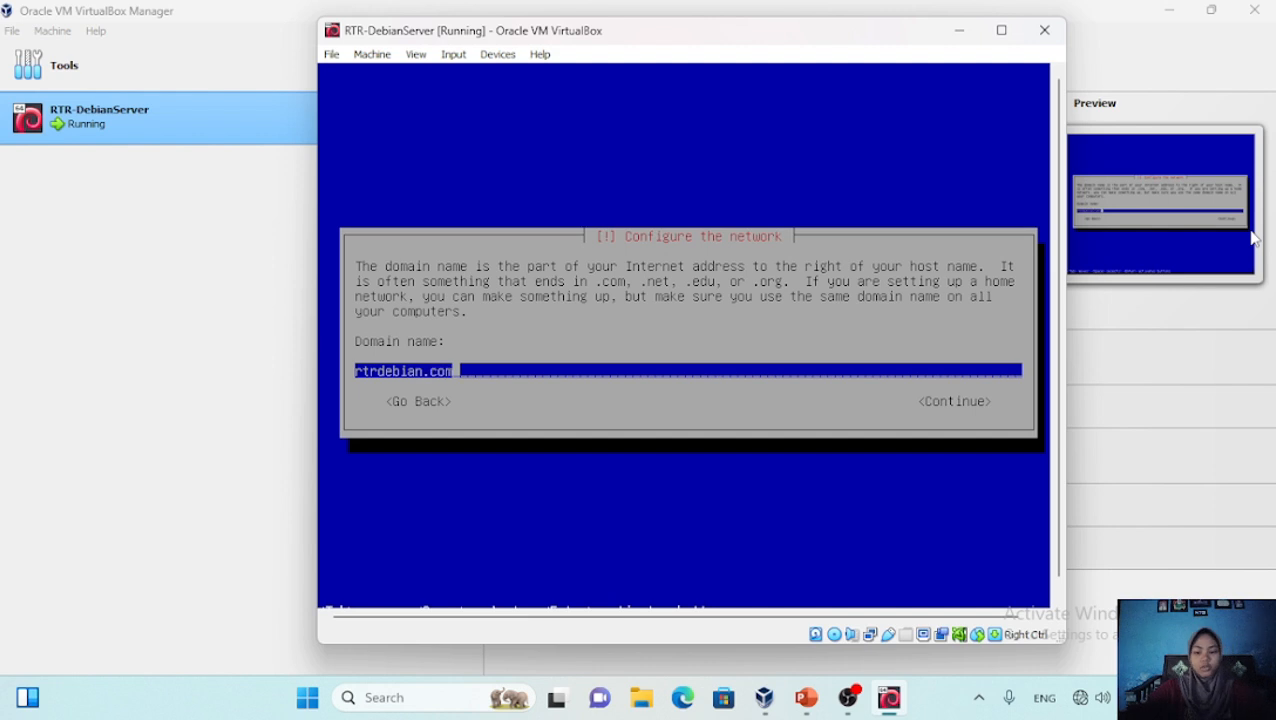
pyautogui.press('Return')
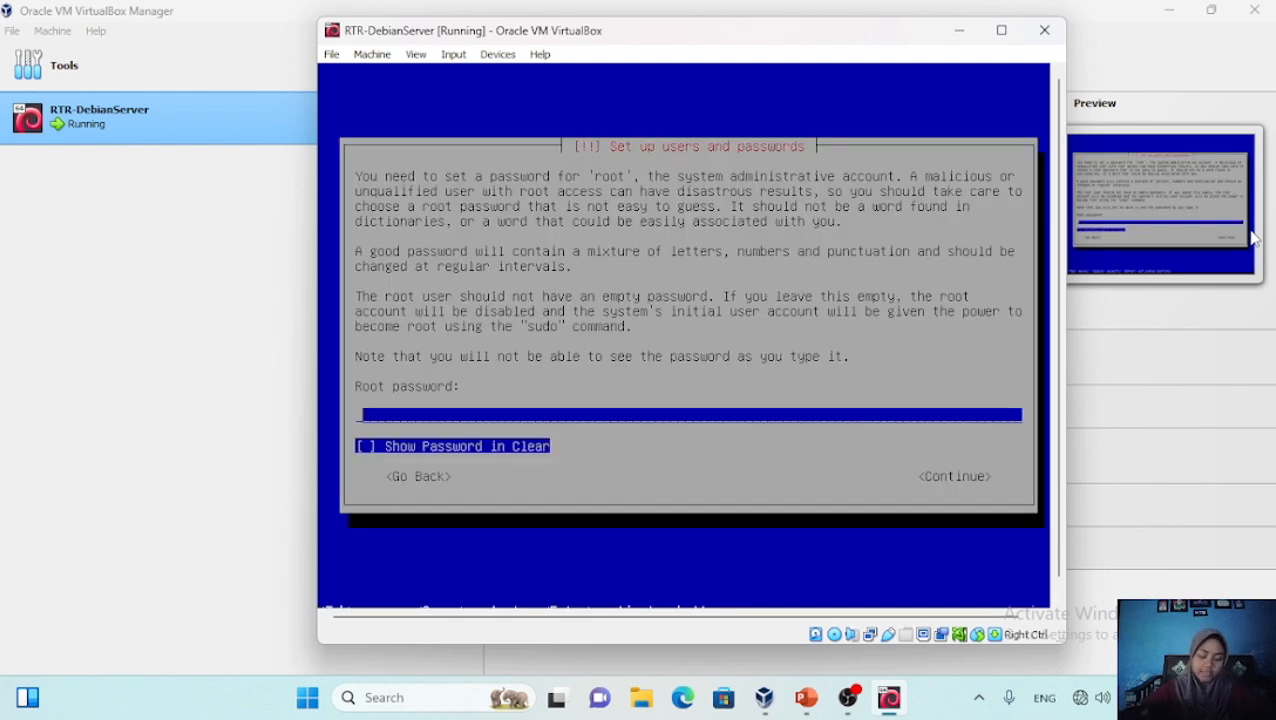
# Set the root password and re-enter it to confirm
pyautogui.write('*****')
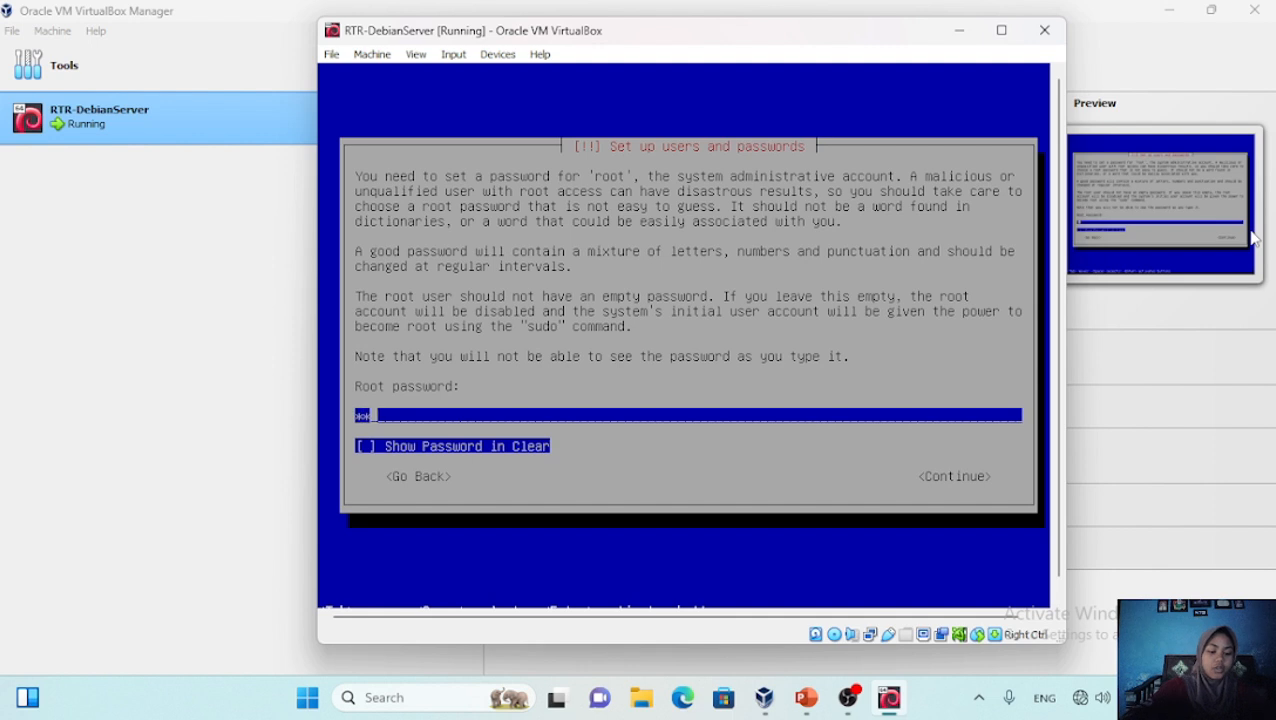
pyautogui.press('Return')
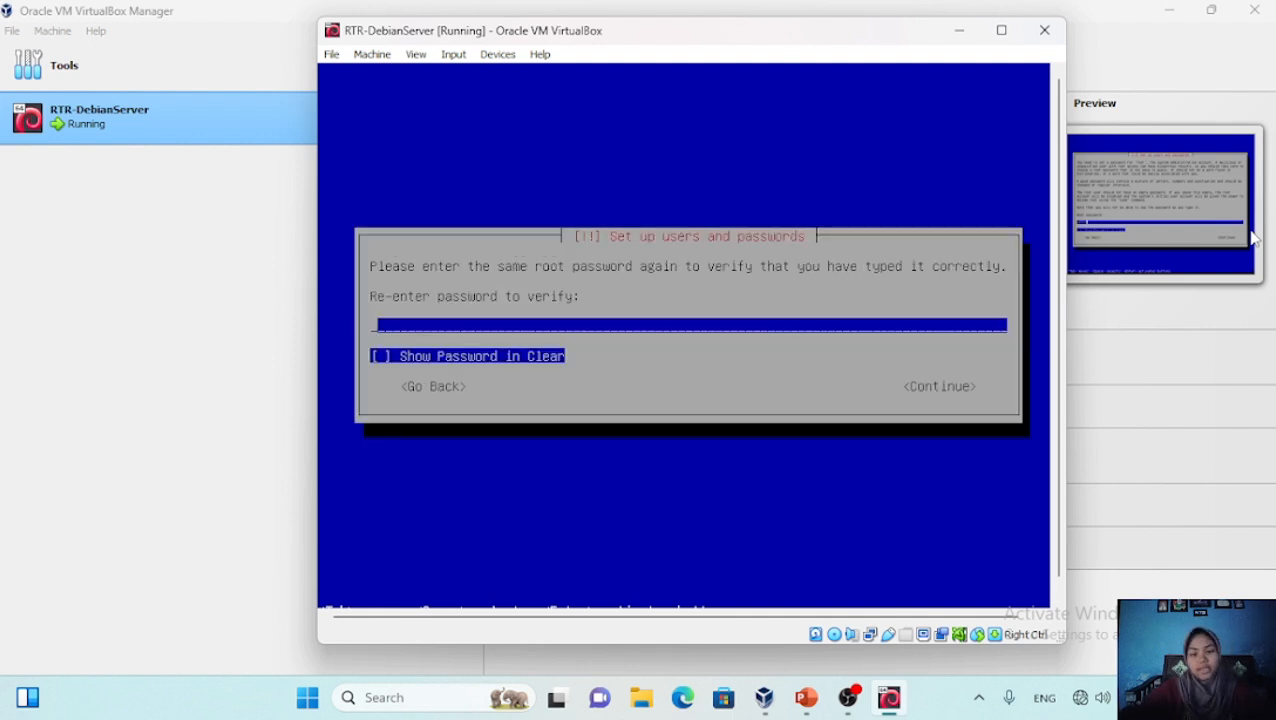
pyautogui.write('***')
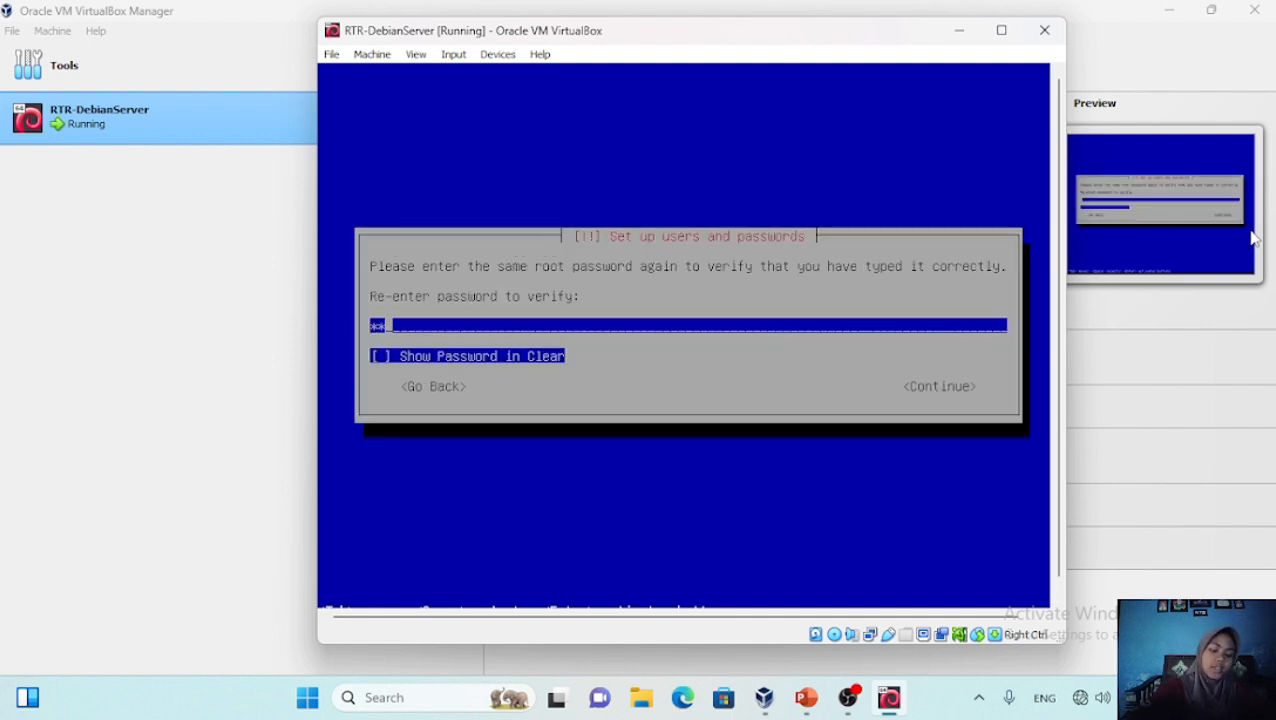
pyautogui.write('**')
pyautogui.press('Return')
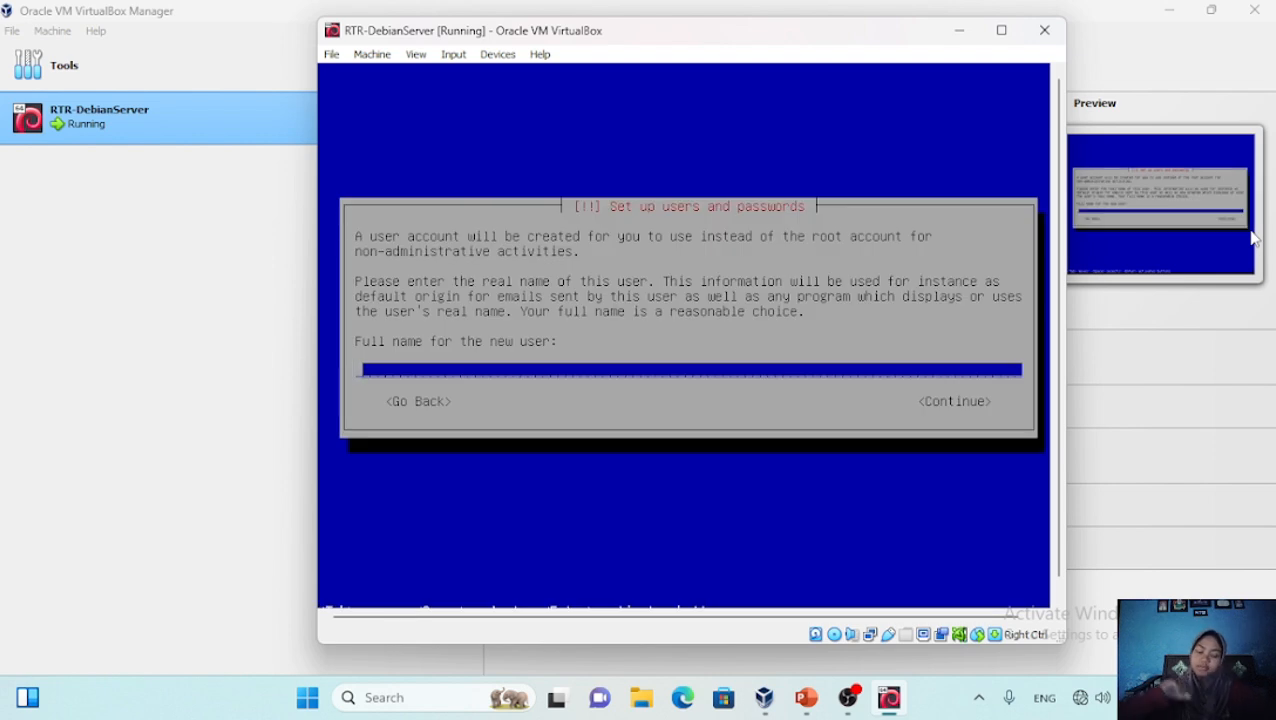
# Enter the new user's full name, keep the suggested username, and set its password twice
pyautogui.write('routerdebian')
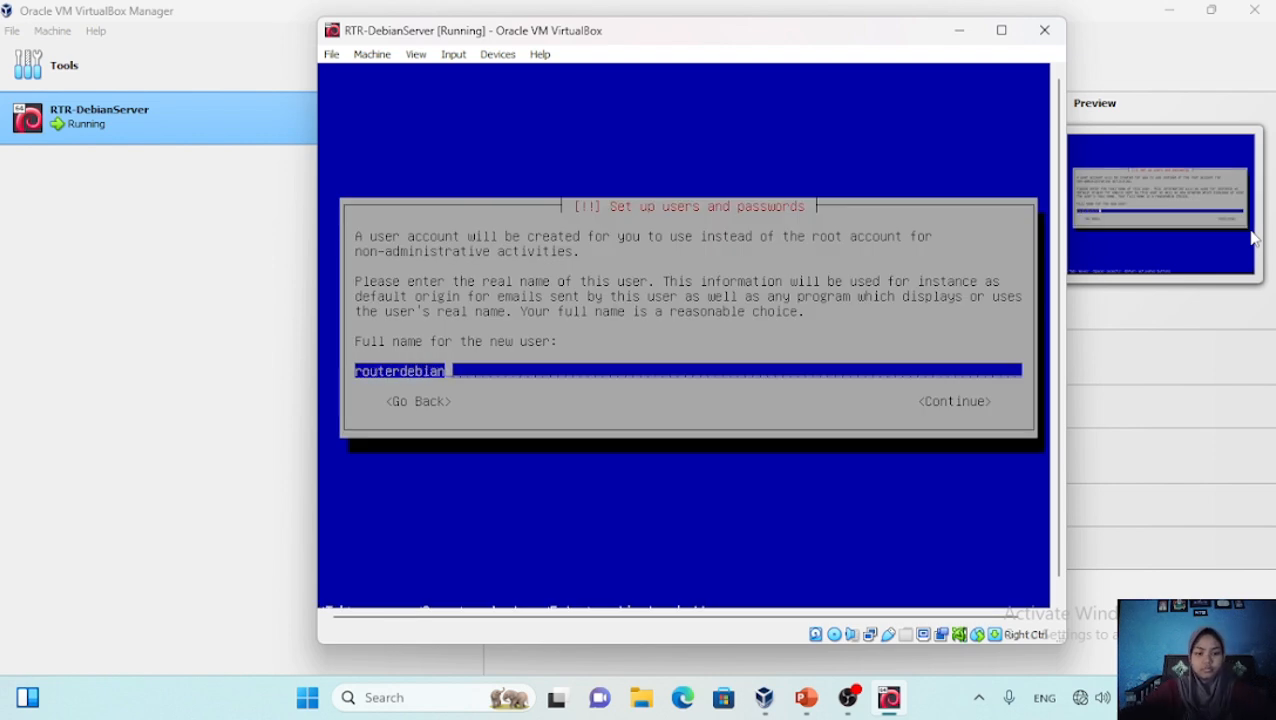
pyautogui.press('Return')
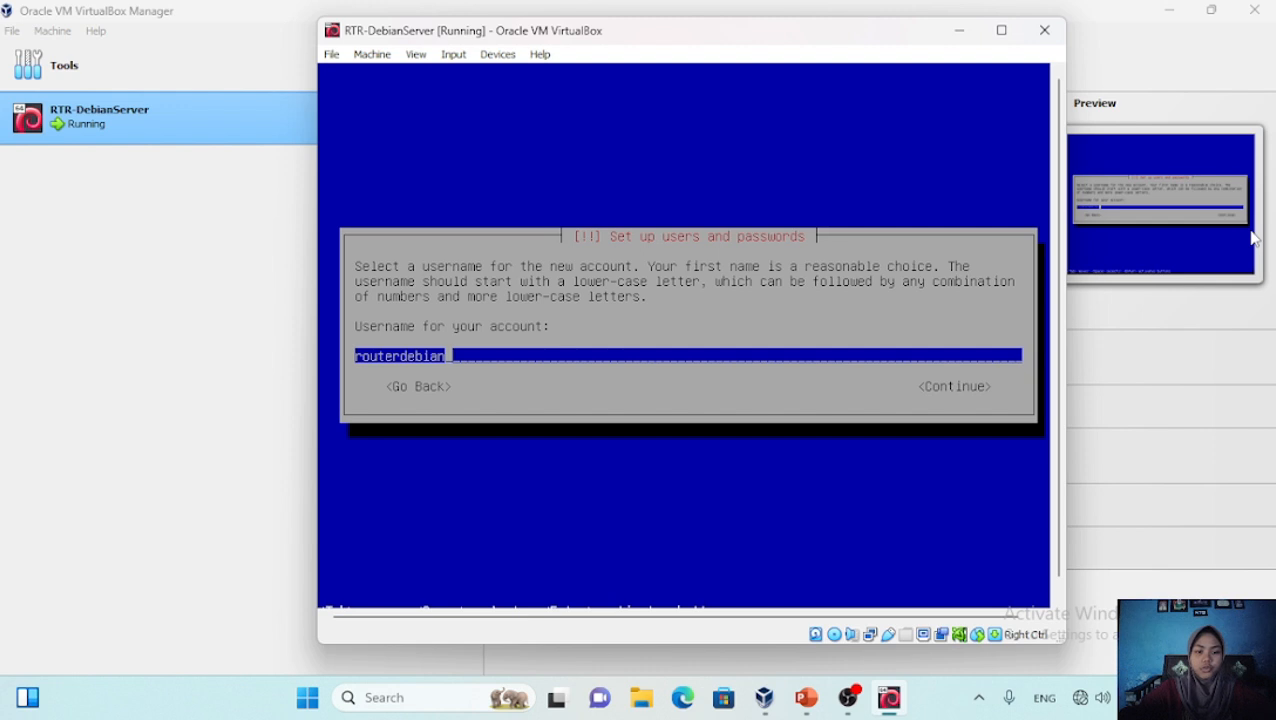
pyautogui.press('Return')
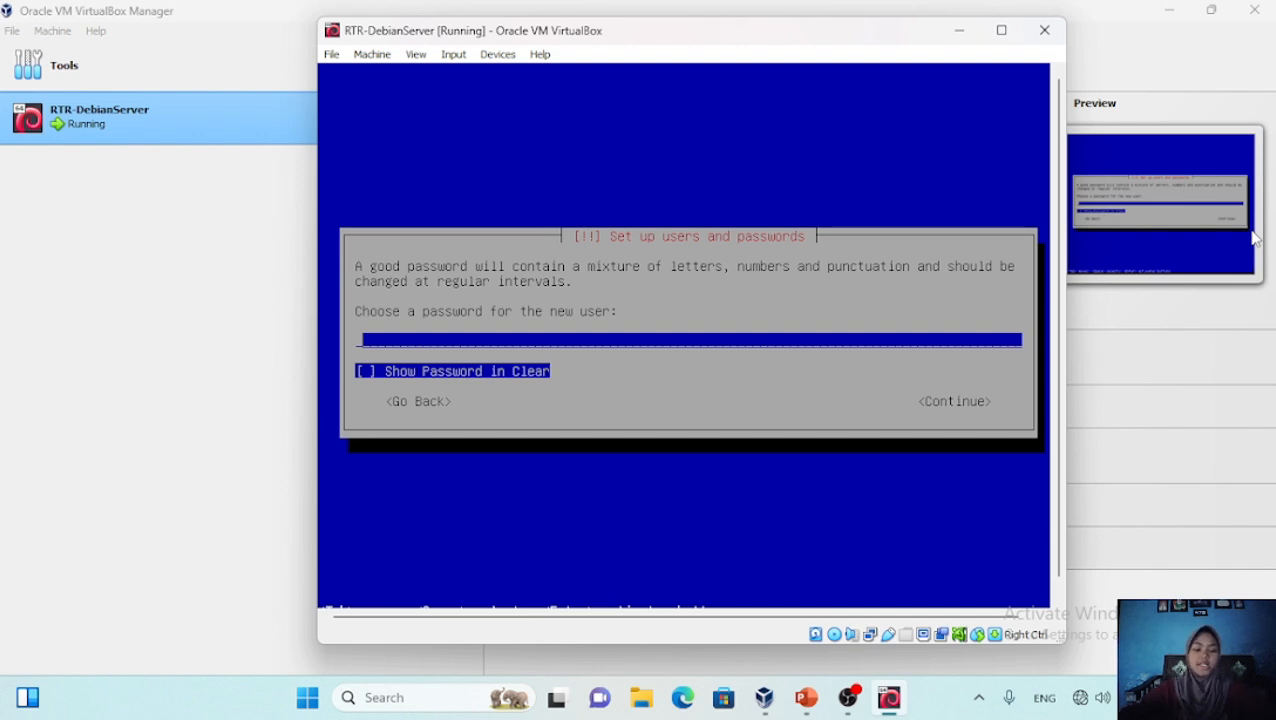
pyautogui.write('****')
pyautogui.press('Return')
pyautogui.write('**')
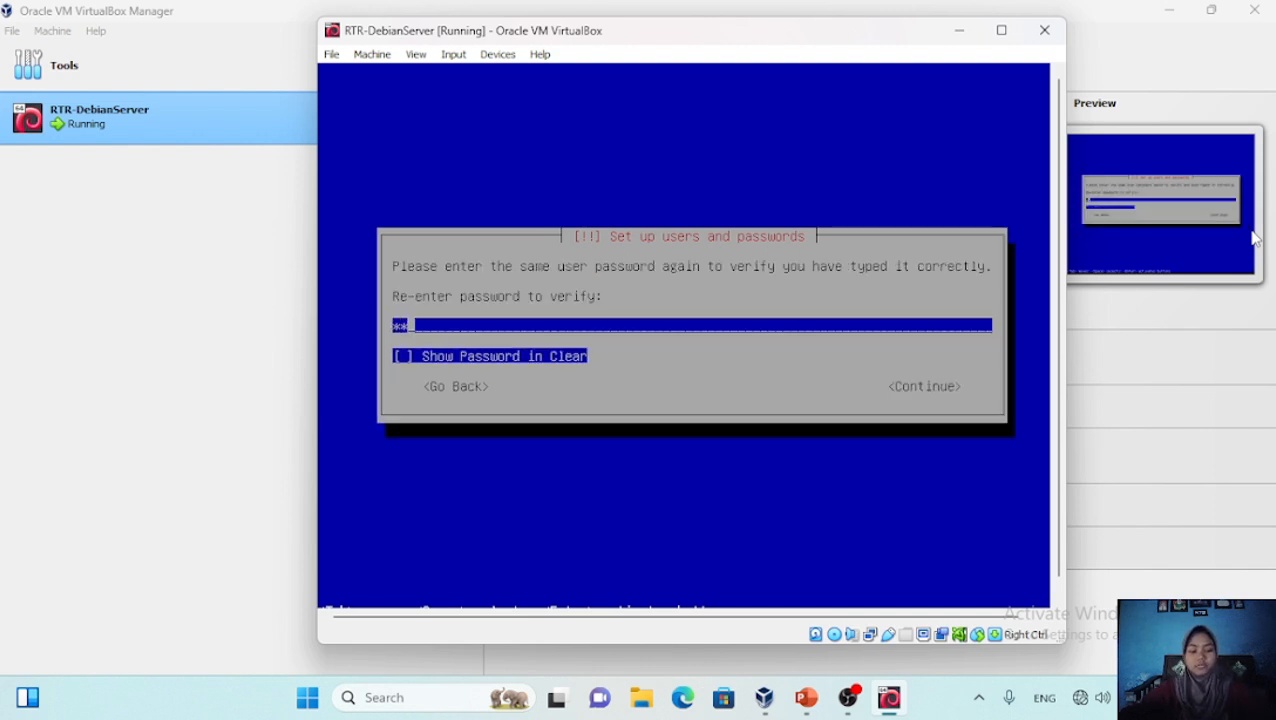
pyautogui.write('**')
pyautogui.press('Return')
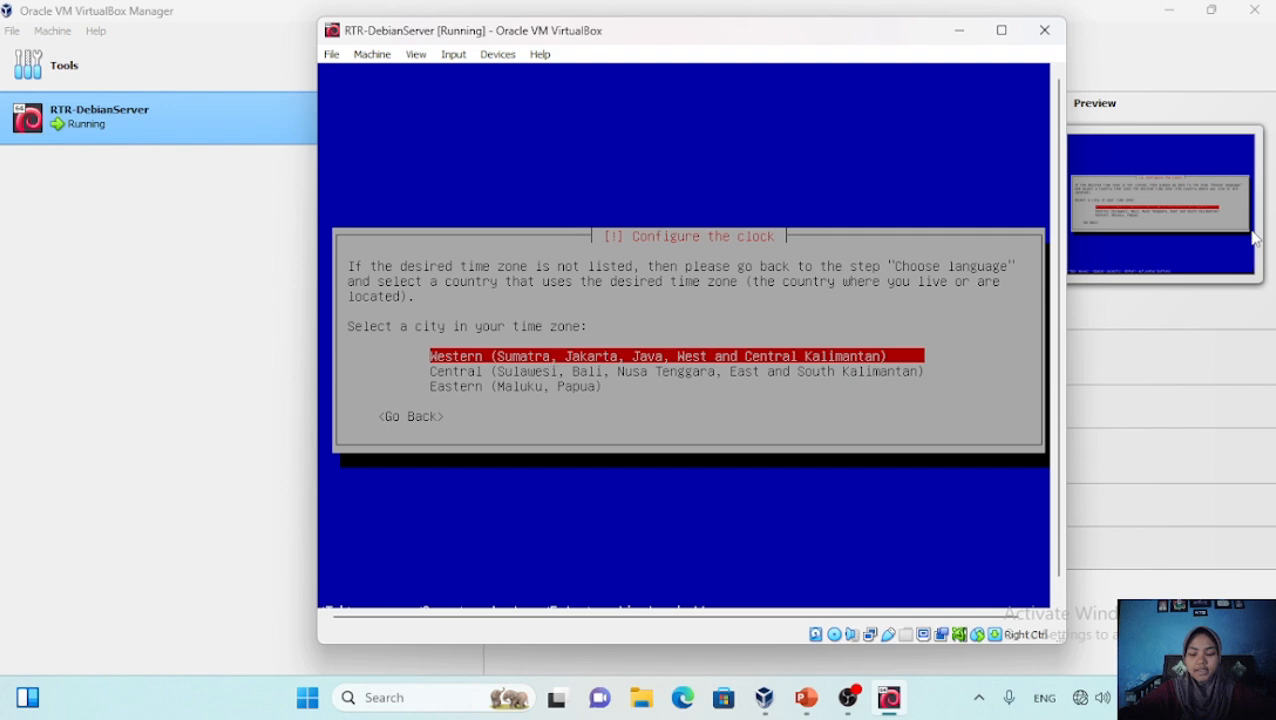
# Choose Western time zone, then guided-partition the whole 16.1 GB disk as one partition and write changes
pyautogui.press('Return')
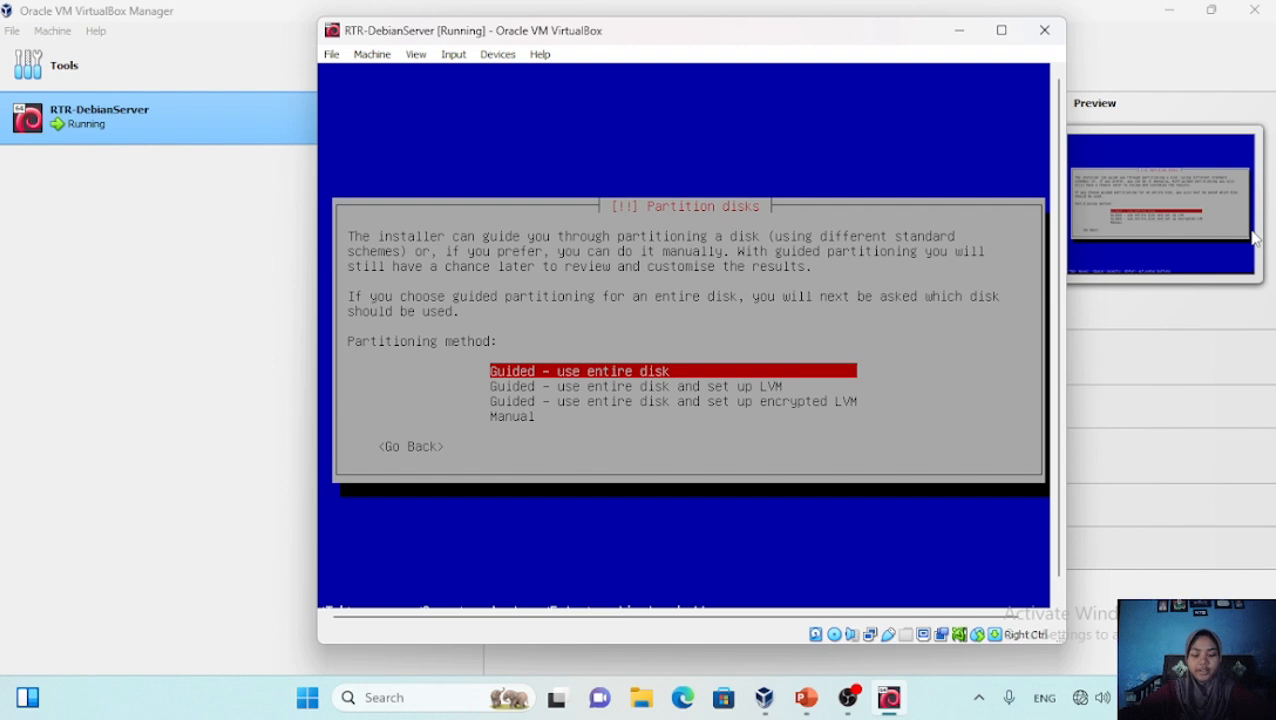
pyautogui.press('Return')
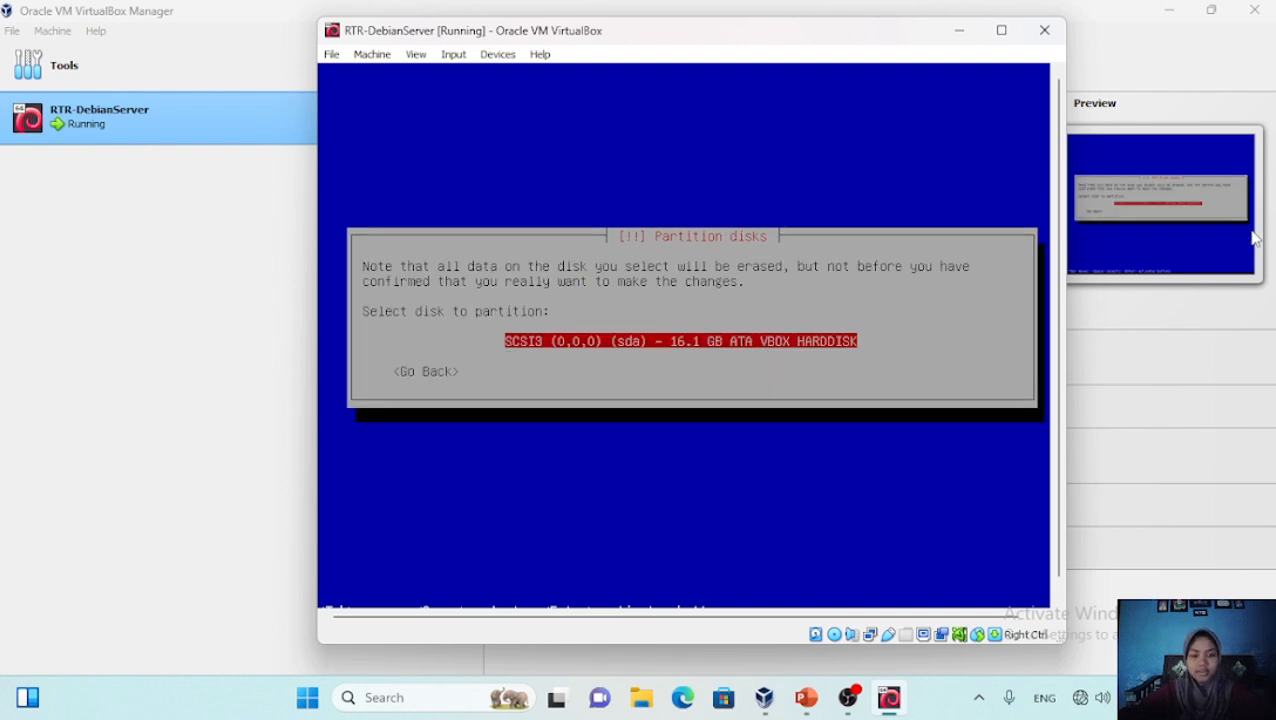
pyautogui.press('Return')
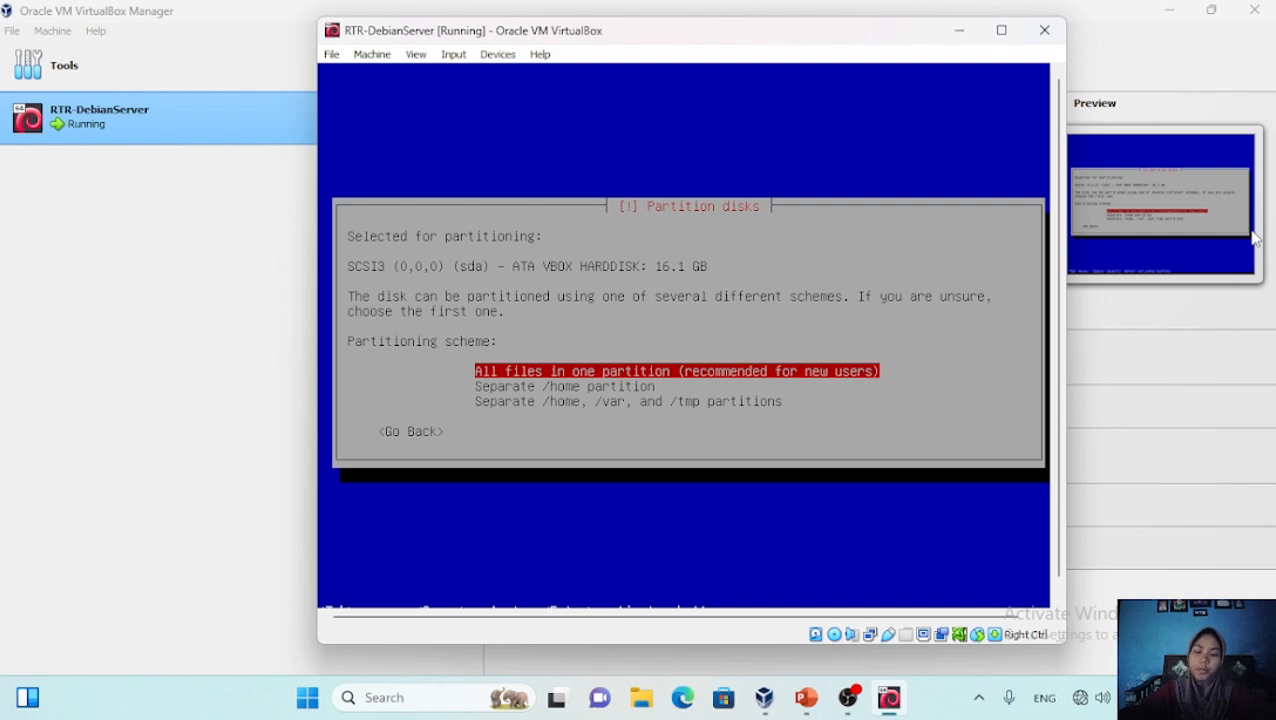
pyautogui.press('Return')
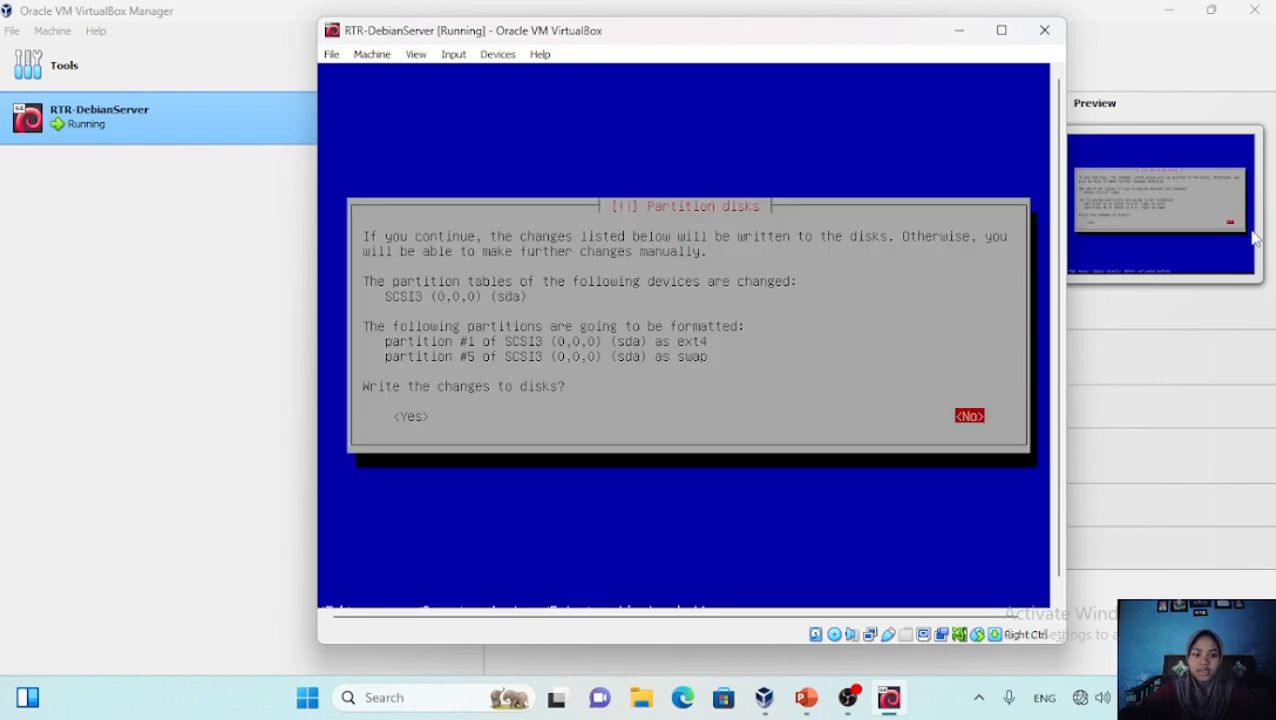
pyautogui.press('Left')
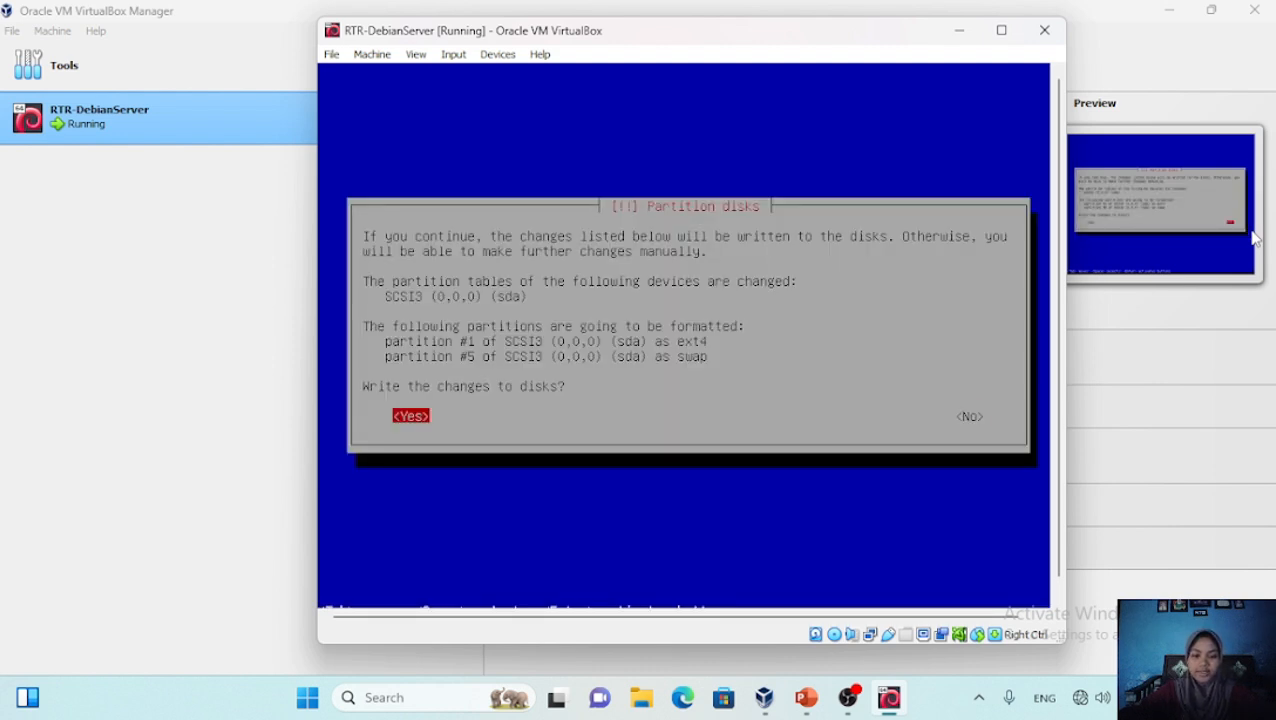
pyautogui.press('Return')
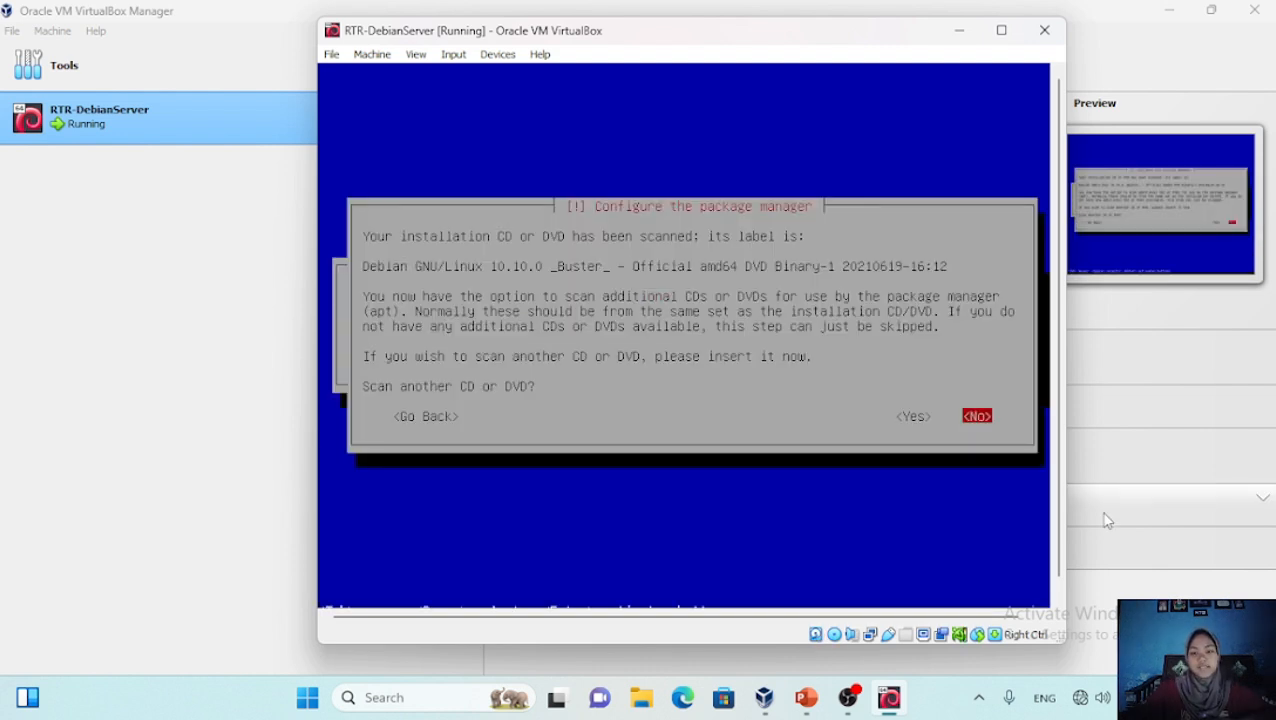
# Skip scanning another DVD, decline a network mirror and decline the package survey
pyautogui.press('Return')
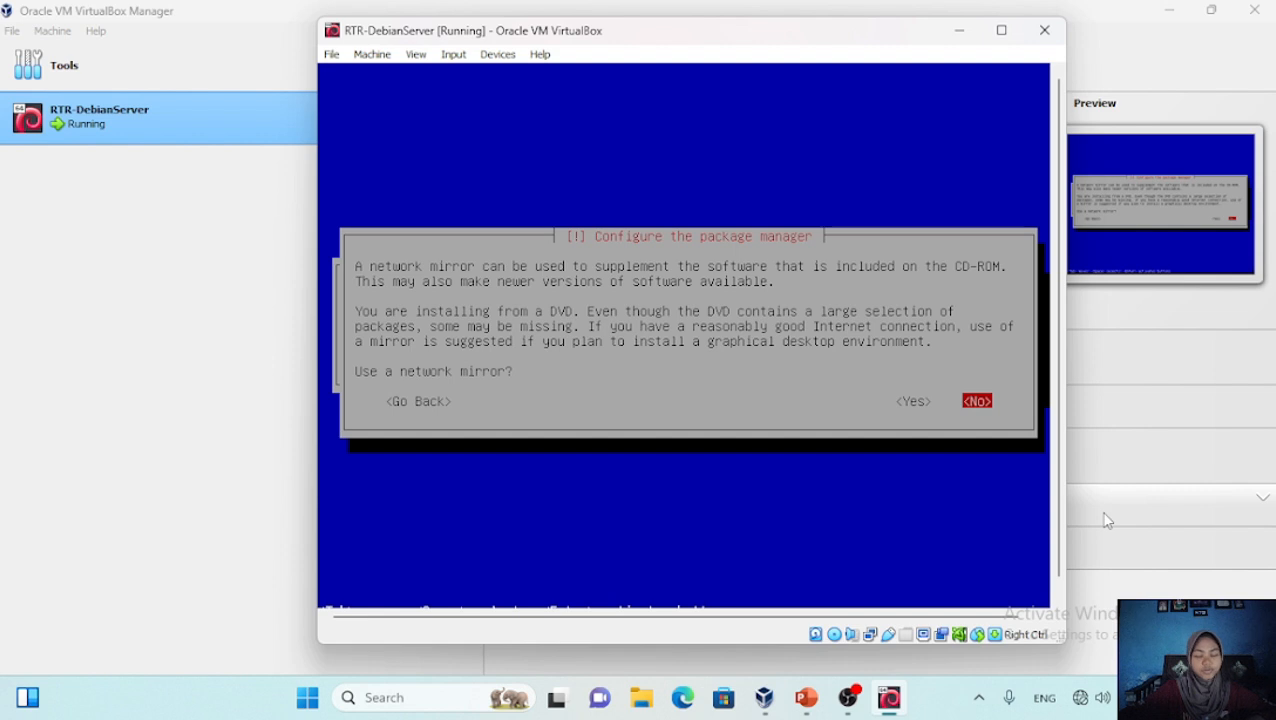
pyautogui.press('Return')
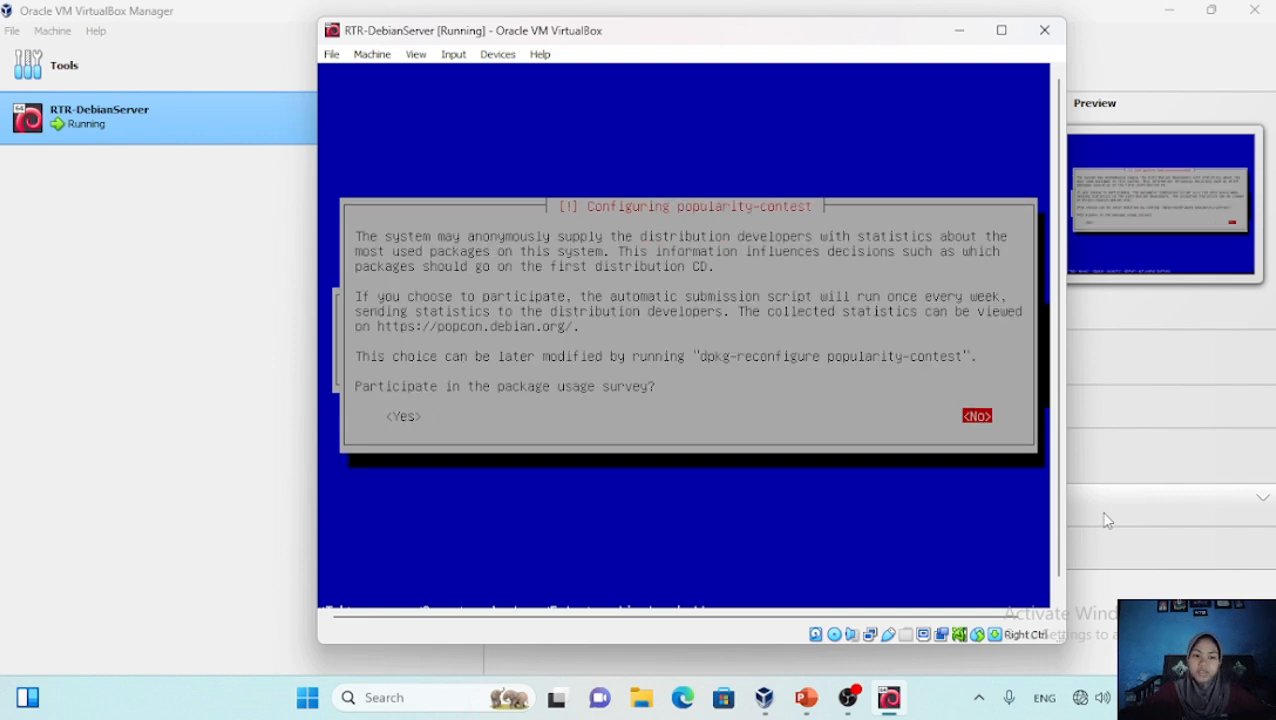
pyautogui.press('Return')
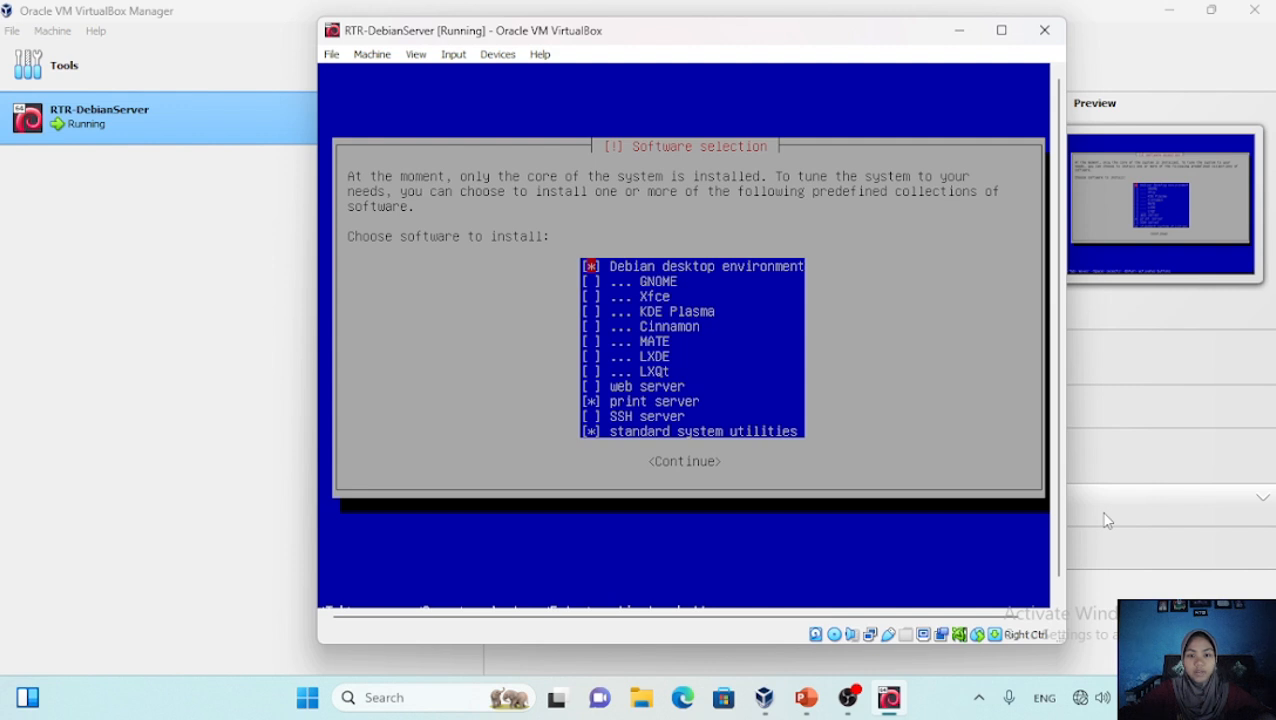
# Tick GNOME and SSH server in Software selection and start the installation
pyautogui.press('Down')
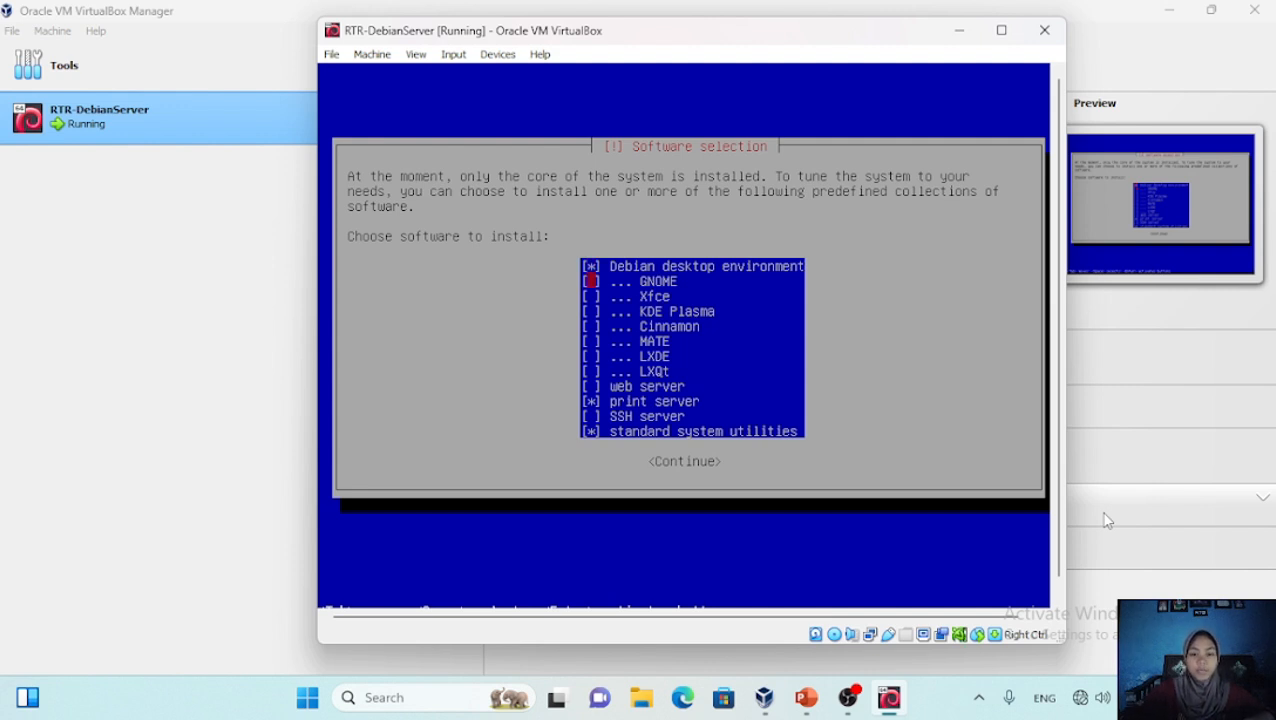
pyautogui.press('space')
pyautogui.press('Down')
pyautogui.press('Down')
pyautogui.press('Down')
pyautogui.press('Down')
pyautogui.press('Down')
pyautogui.press('Down')
pyautogui.press('Down')
pyautogui.press('Down')
pyautogui.press('Down')
pyautogui.press('Down')
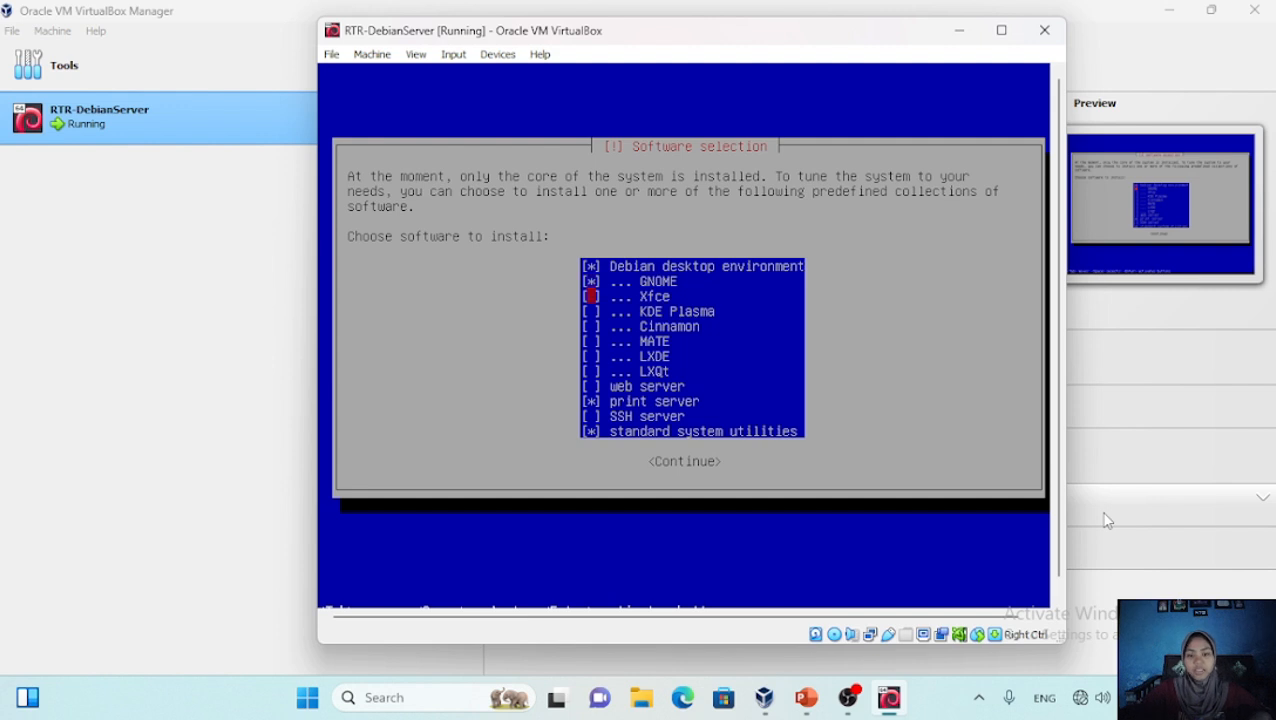
pyautogui.press('Up')
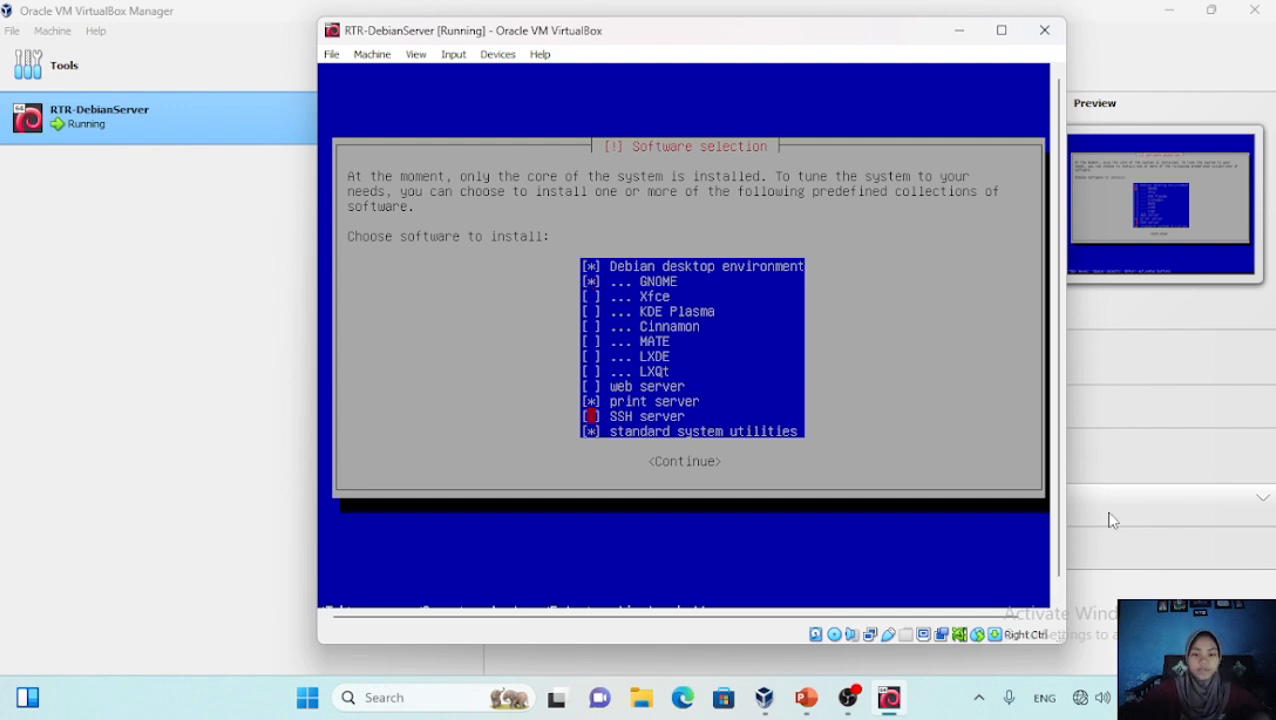
pyautogui.press('space')
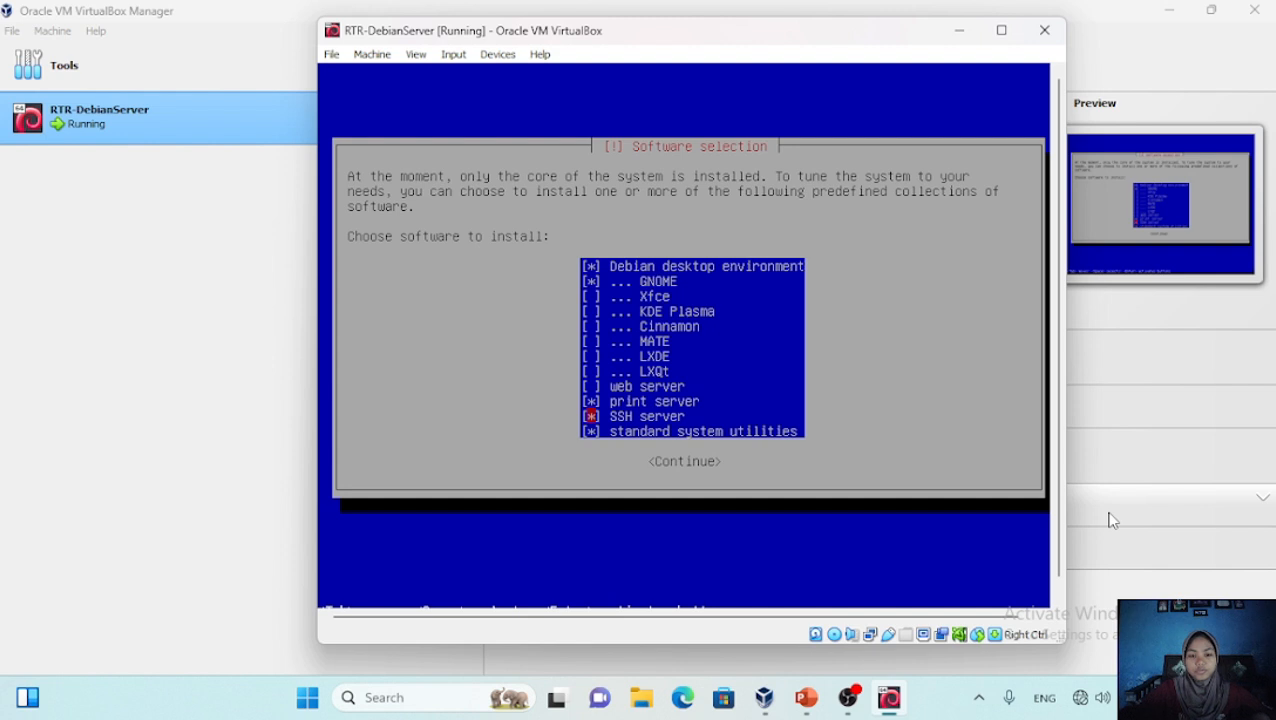
pyautogui.press('Up')
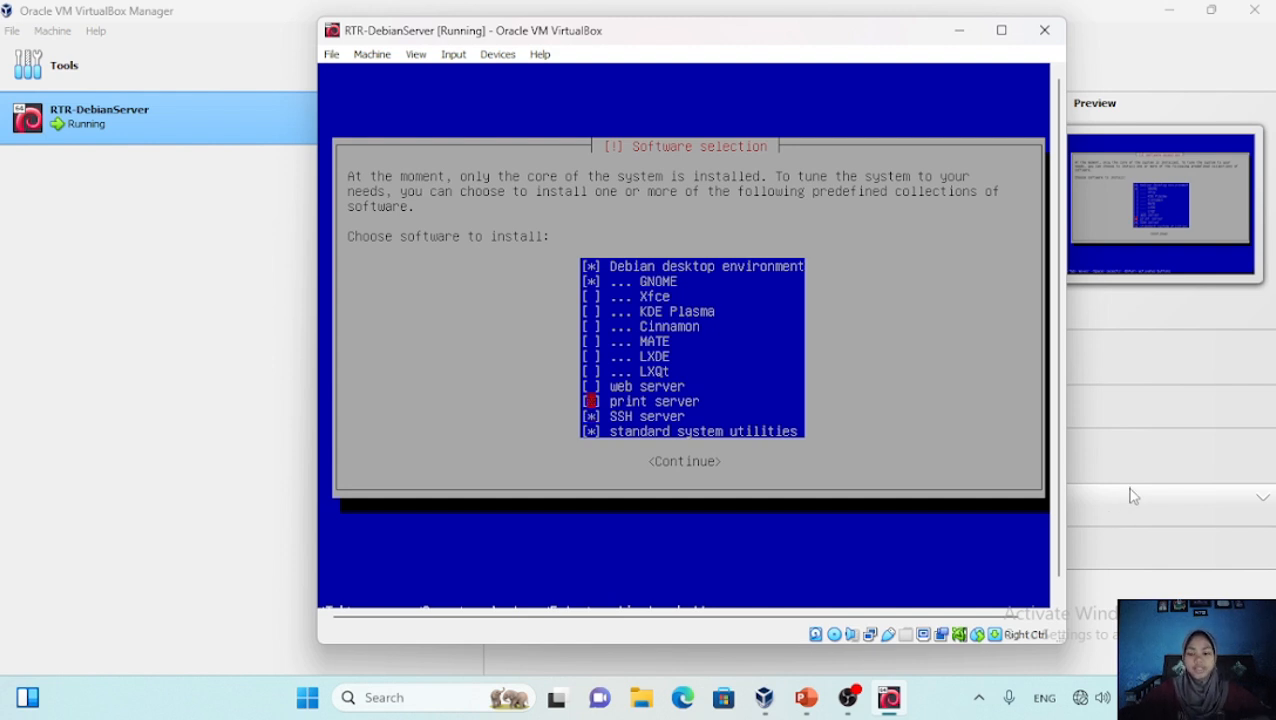
pyautogui.press('Return')
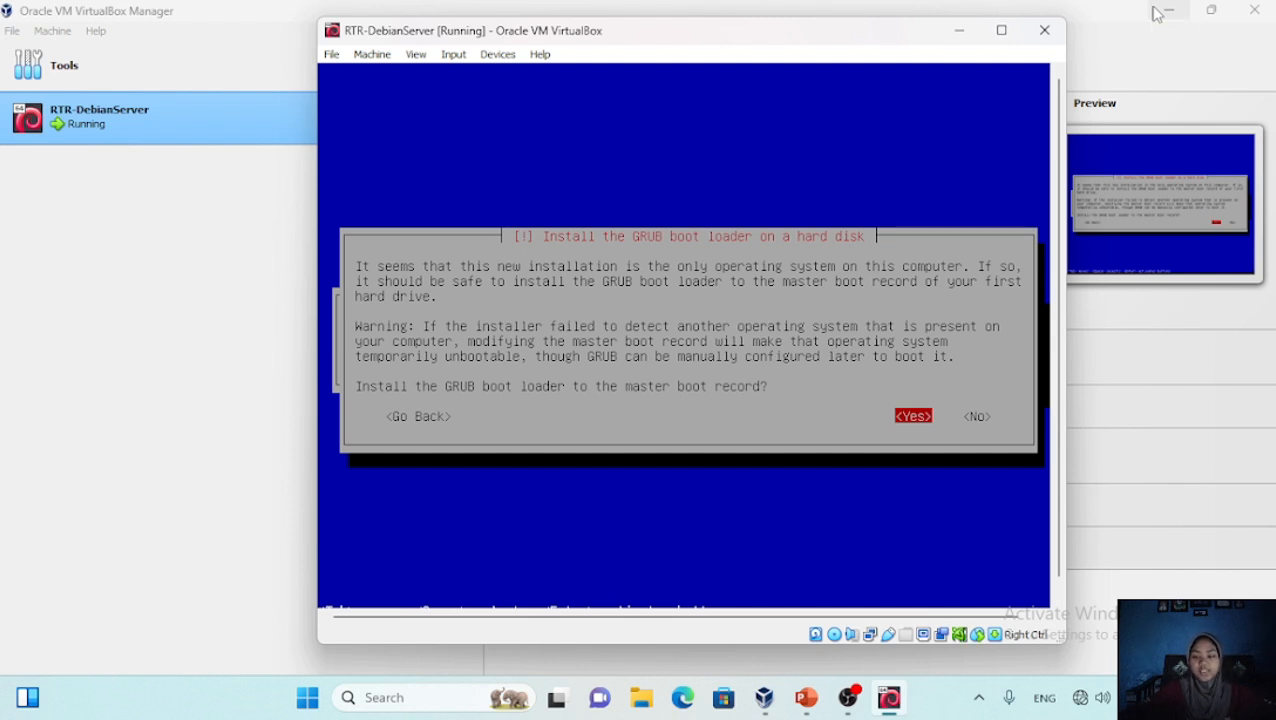
# Install GRUB to the master boot record on /dev/sda and finish the installation
pyautogui.press('Return')
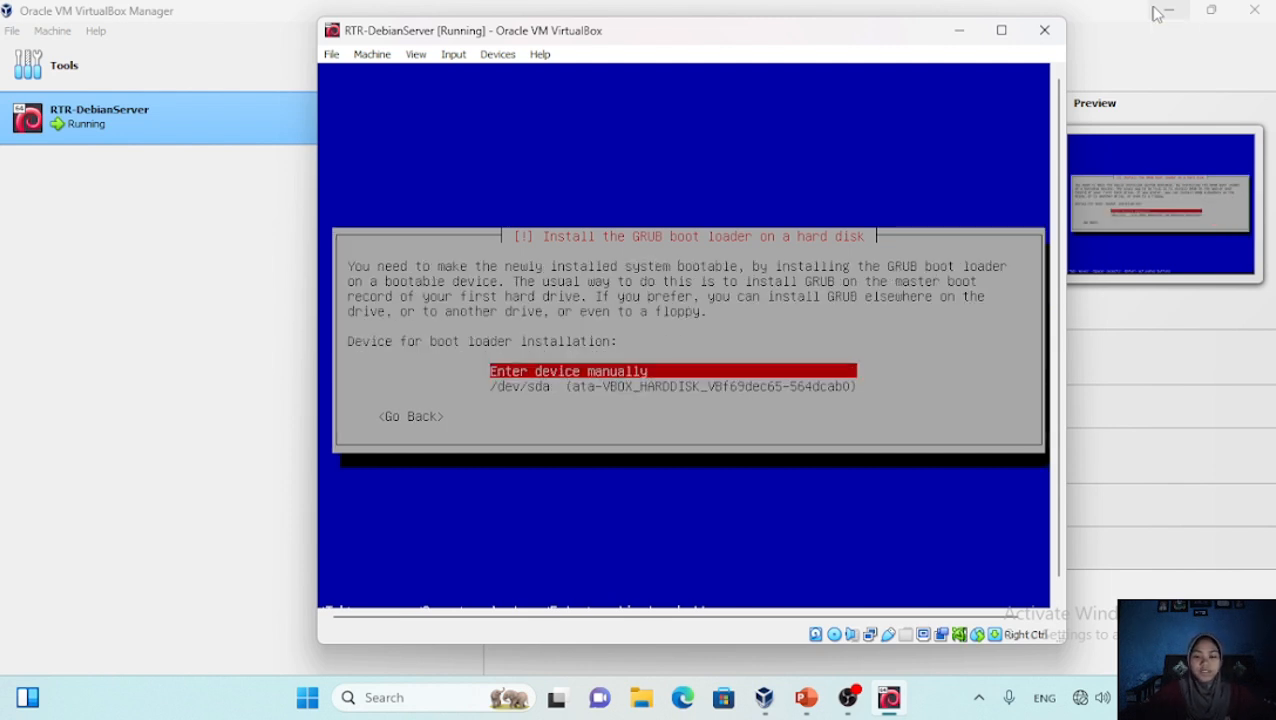
pyautogui.press('Down')
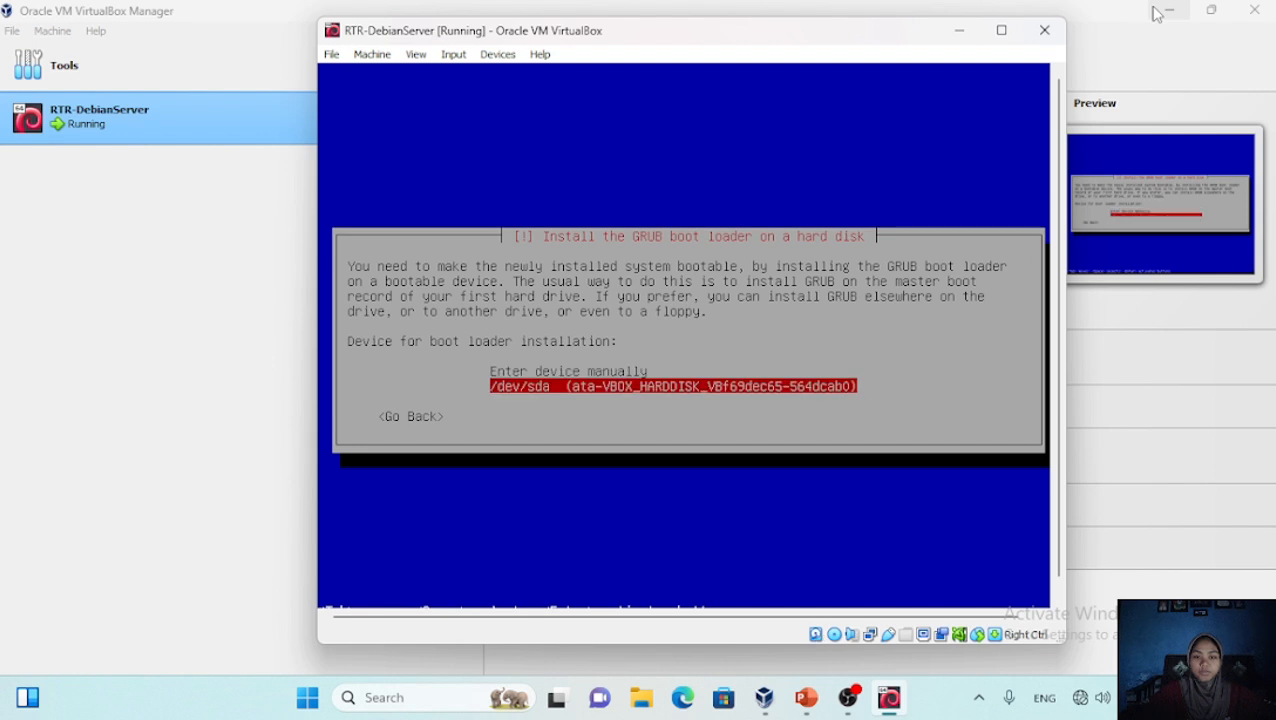
pyautogui.press('Return')
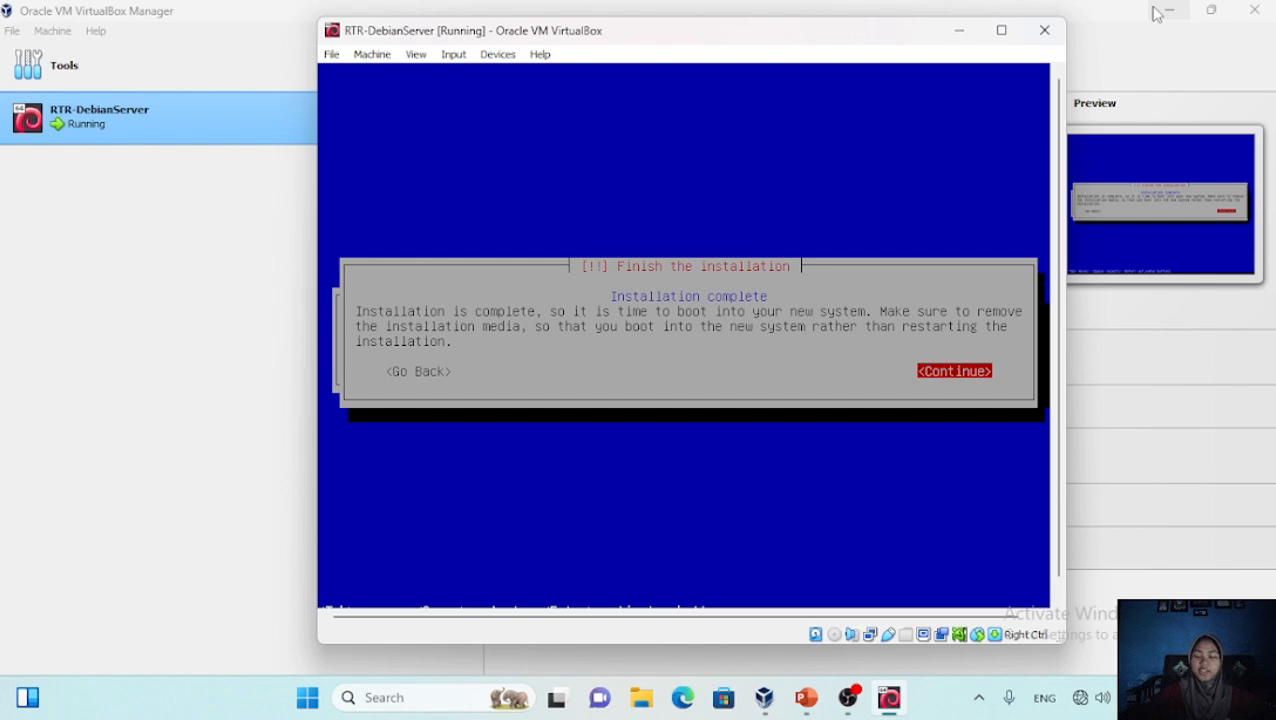
pyautogui.press('Return')
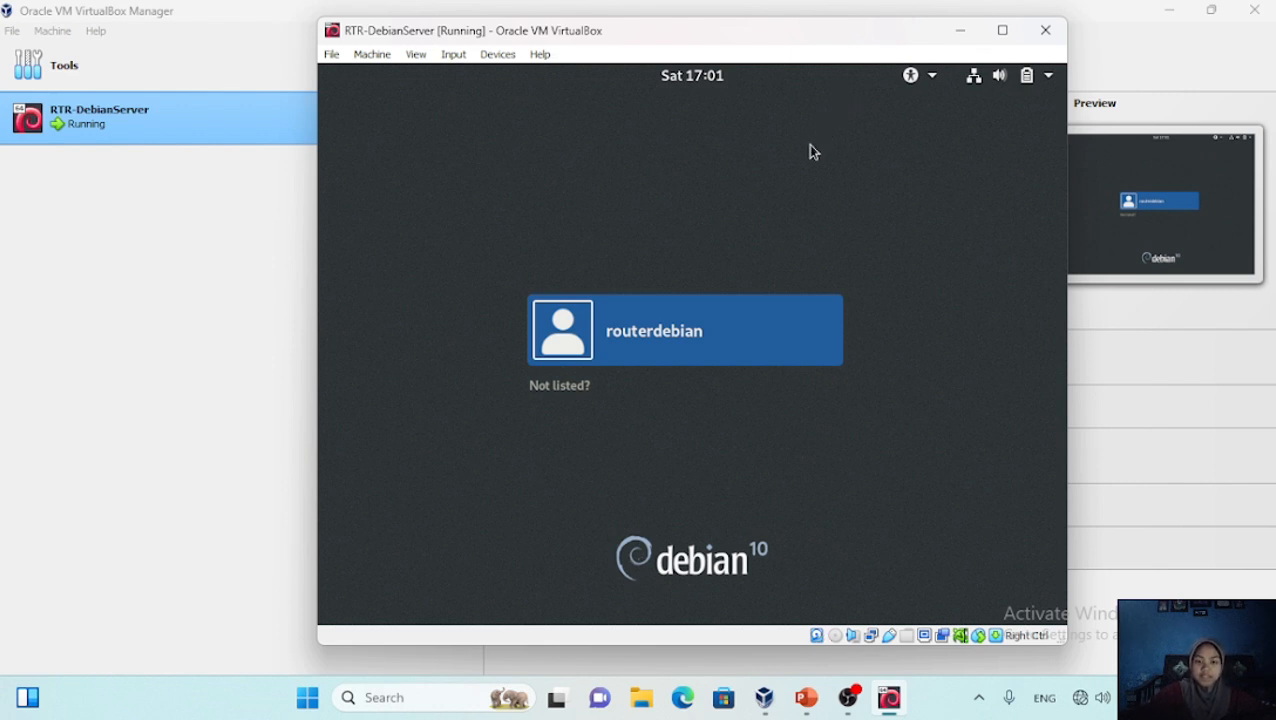
# Log in to the GNOME desktop with the router user's password
pyautogui.click(768, 331)
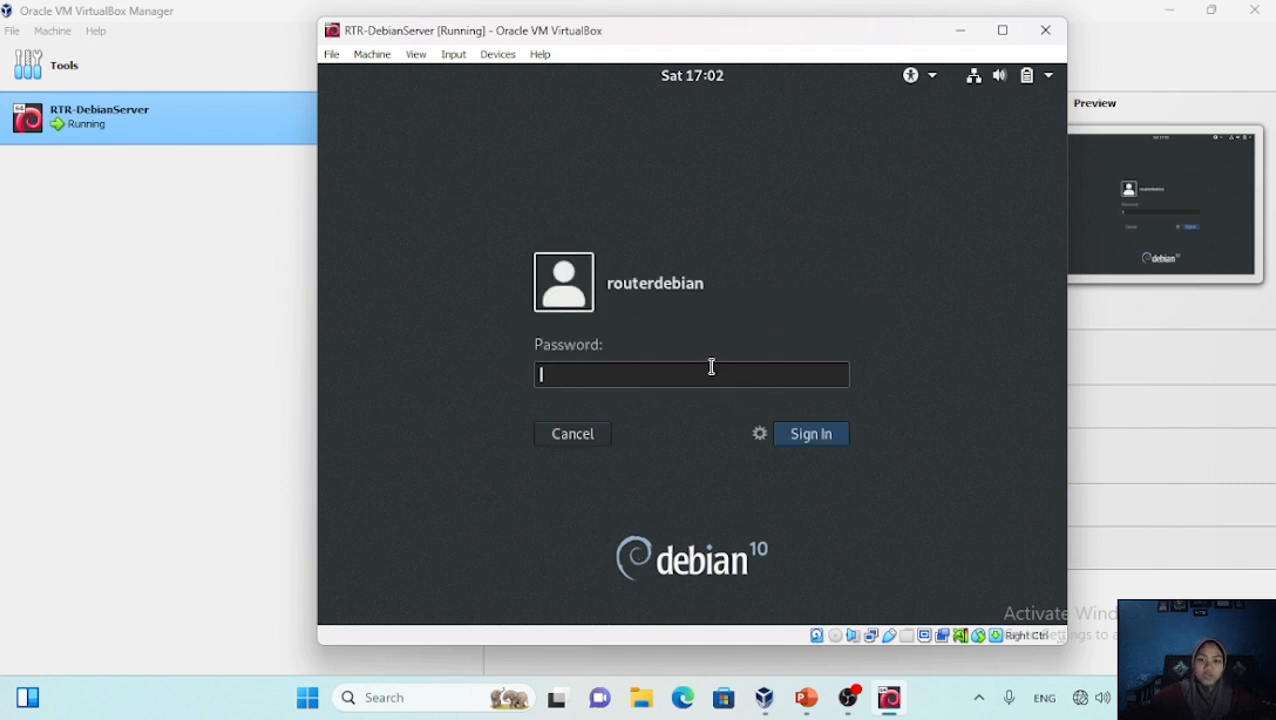
pyautogui.write('***')
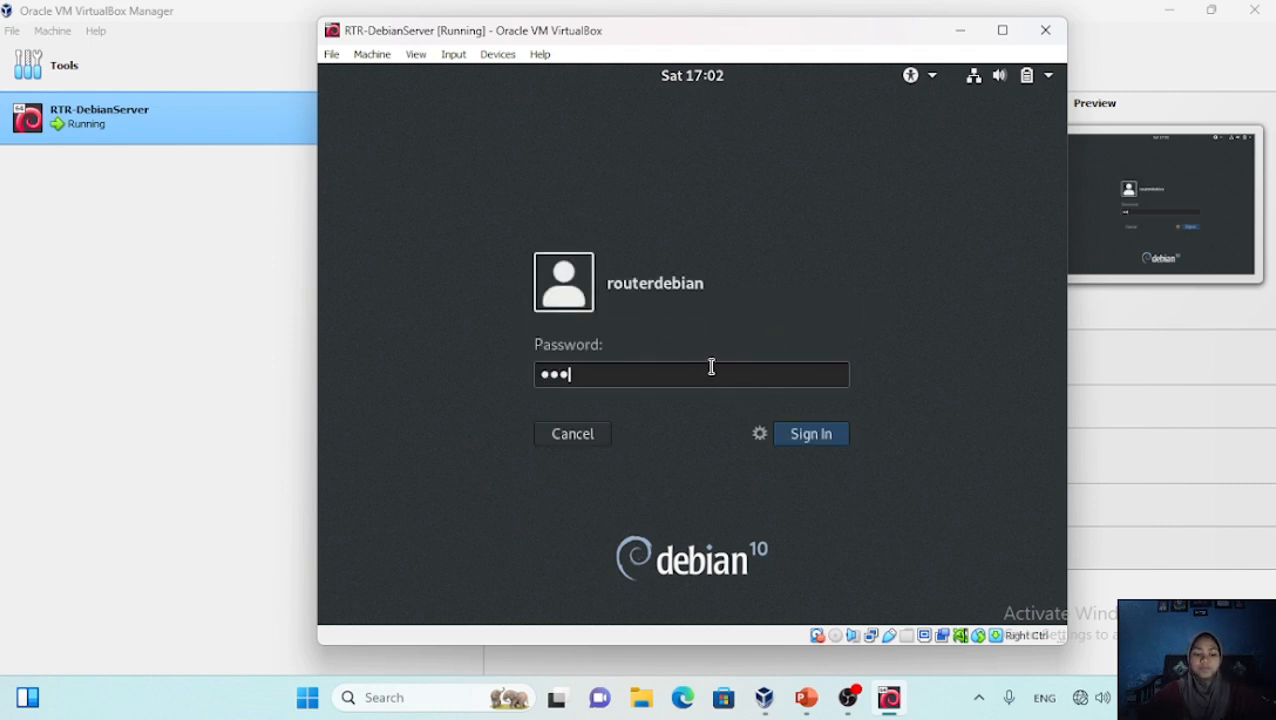
pyautogui.press('Return')
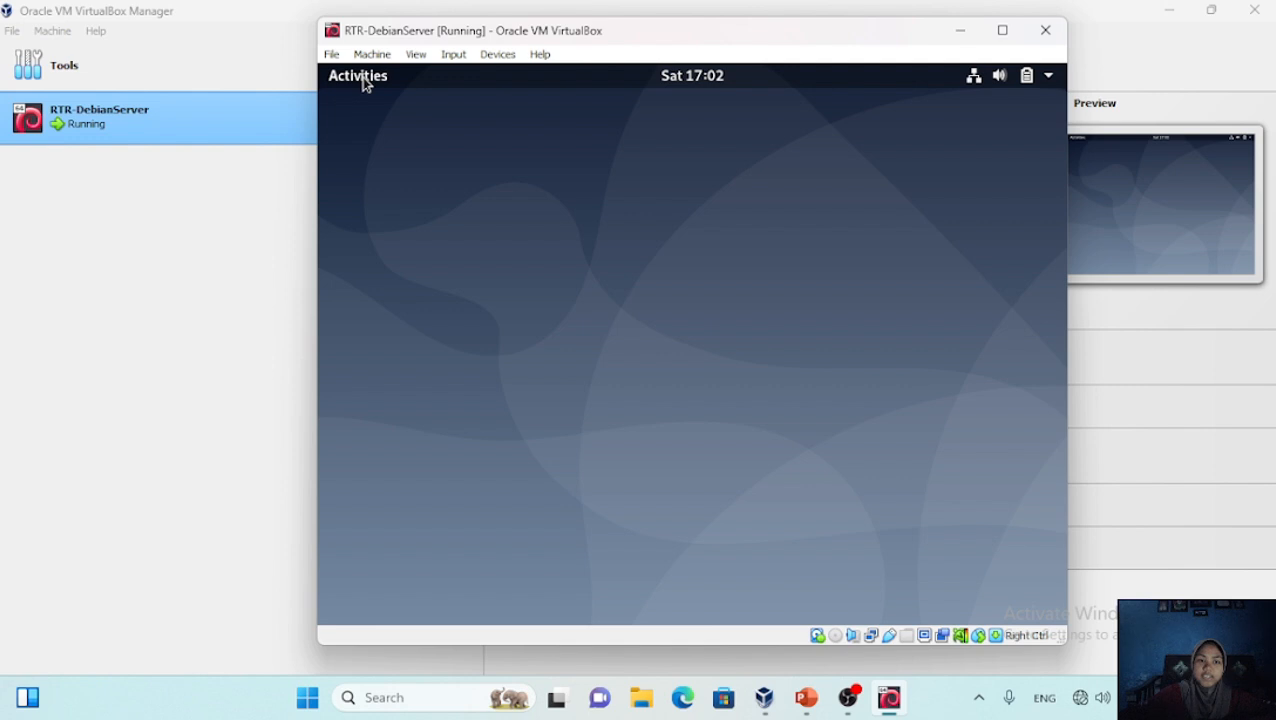
# Open Terminal and run systemctl isolate multi-user.target
pyautogui.press('super')
pyautogui.write('ter')
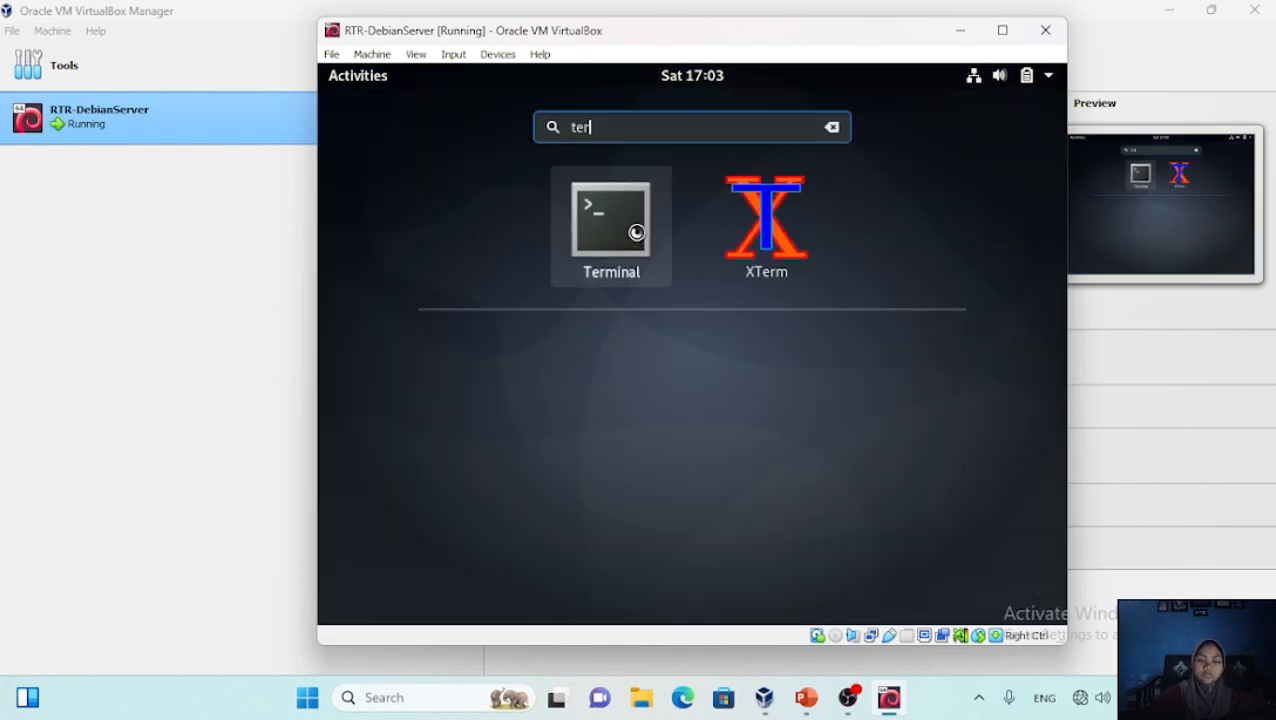
pyautogui.click(644, 239)
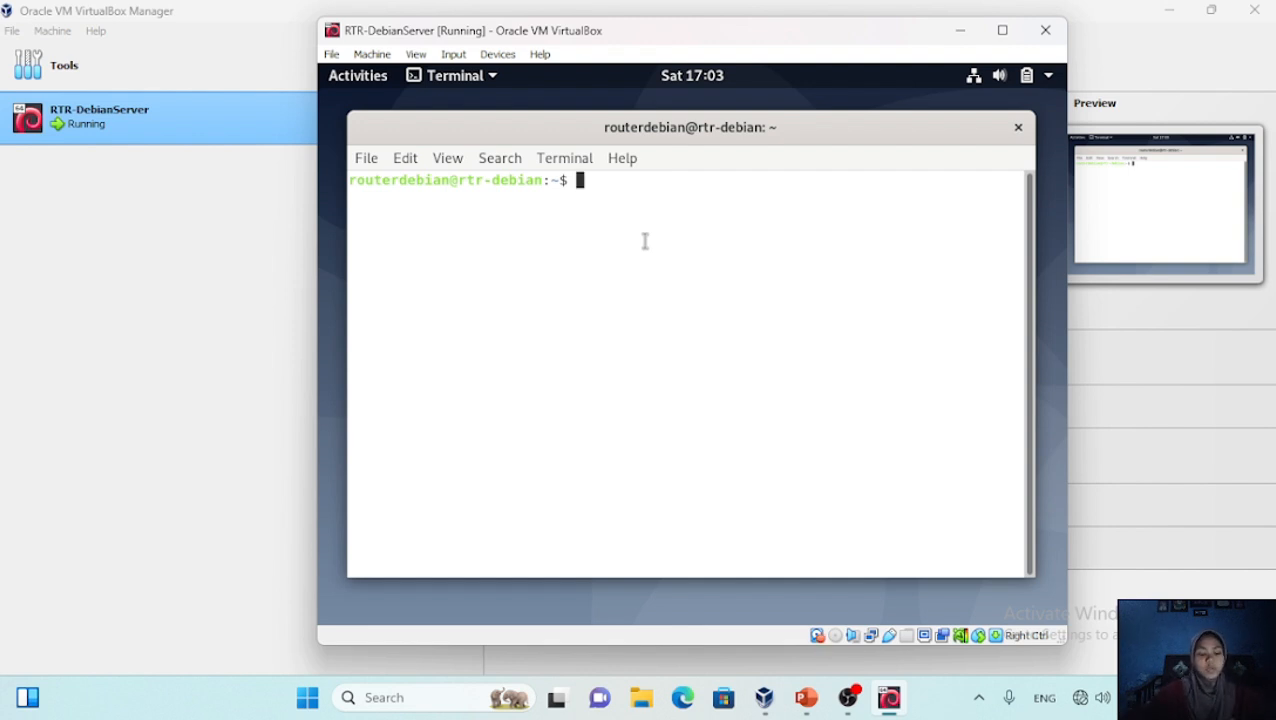
pyautogui.write('syste')
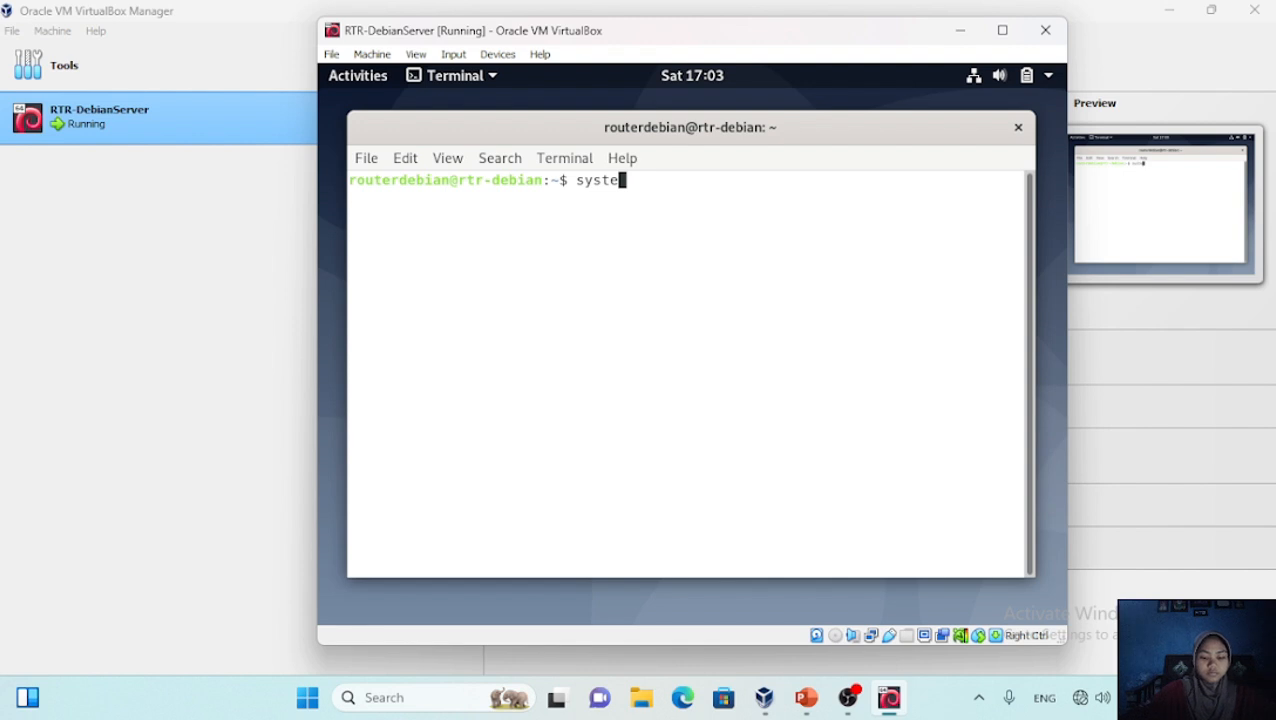
pyautogui.write('mctl isolate ')
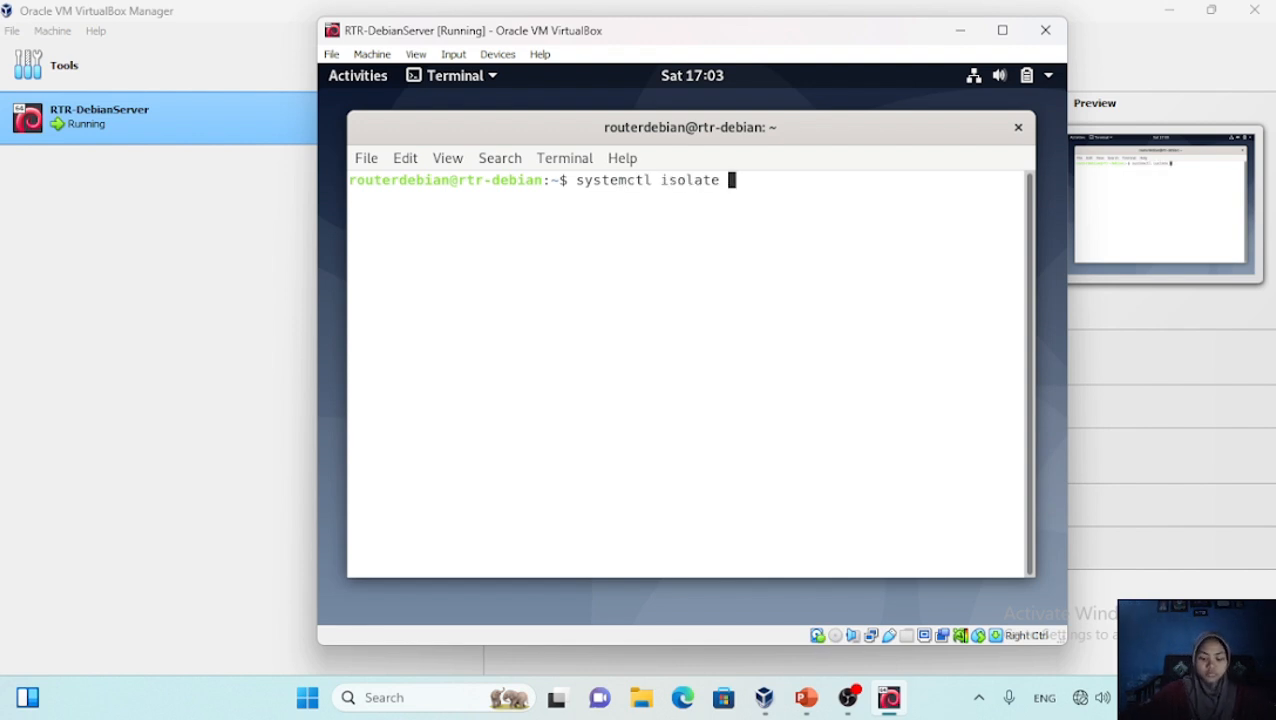
pyautogui.write('multi-user.target')
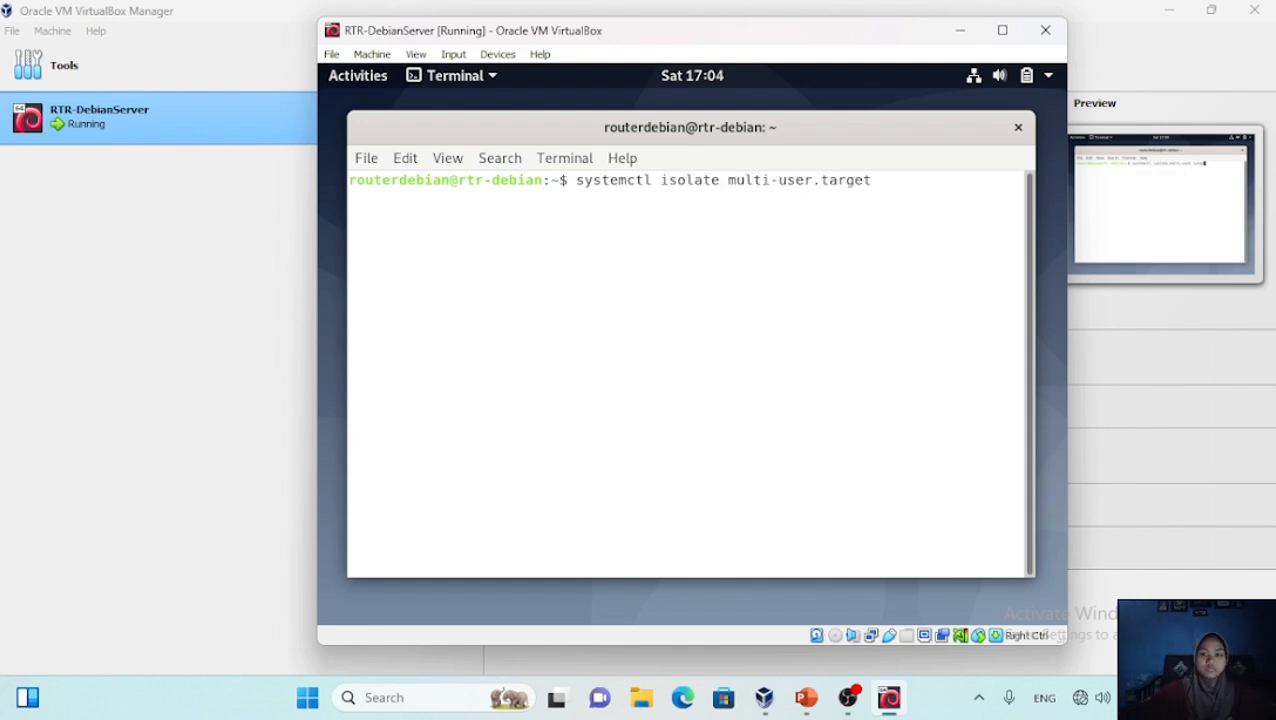
pyautogui.press('Return')
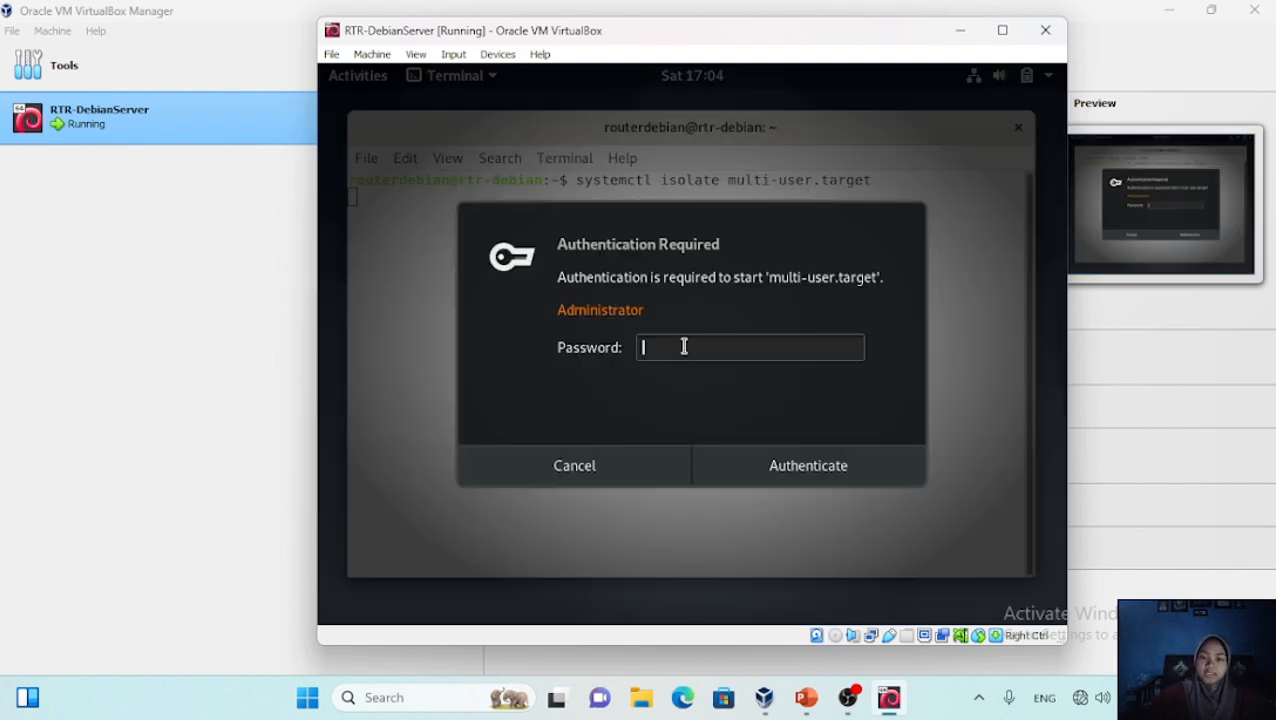
# Authenticate with the administrator password so the Debian VM switches to its text-mode console
pyautogui.write('•••••')
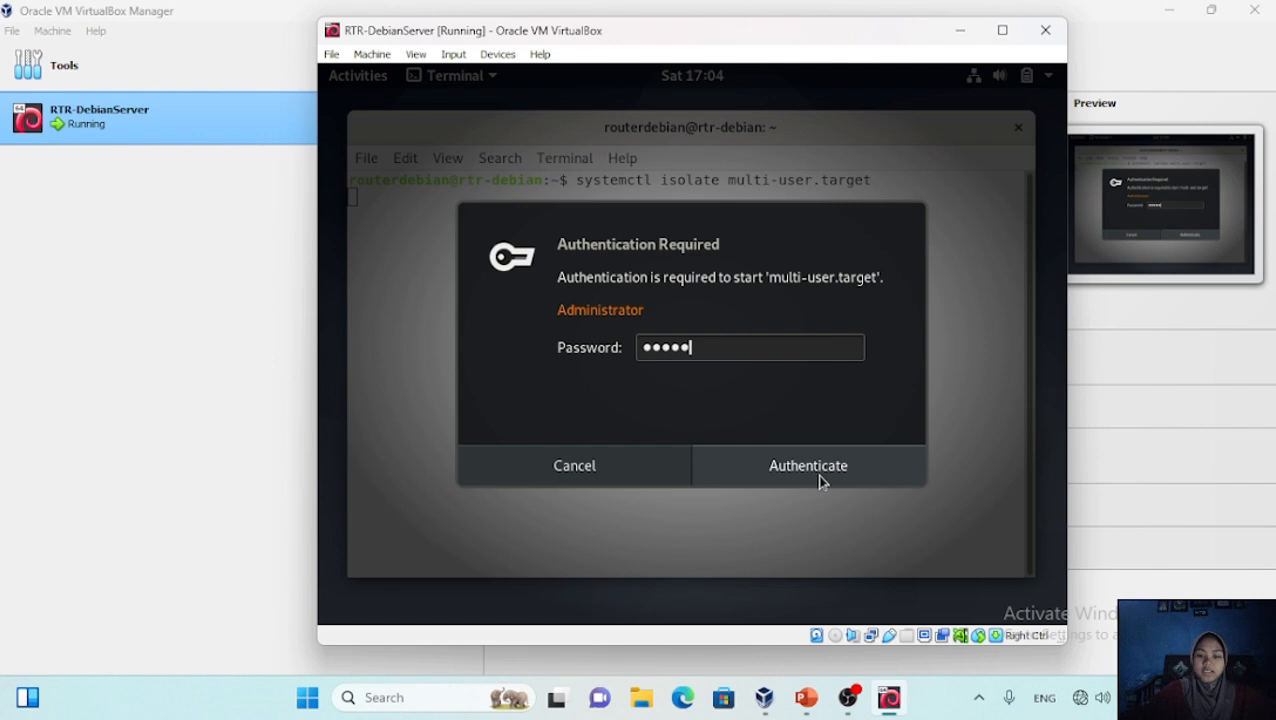
pyautogui.click(818, 476)
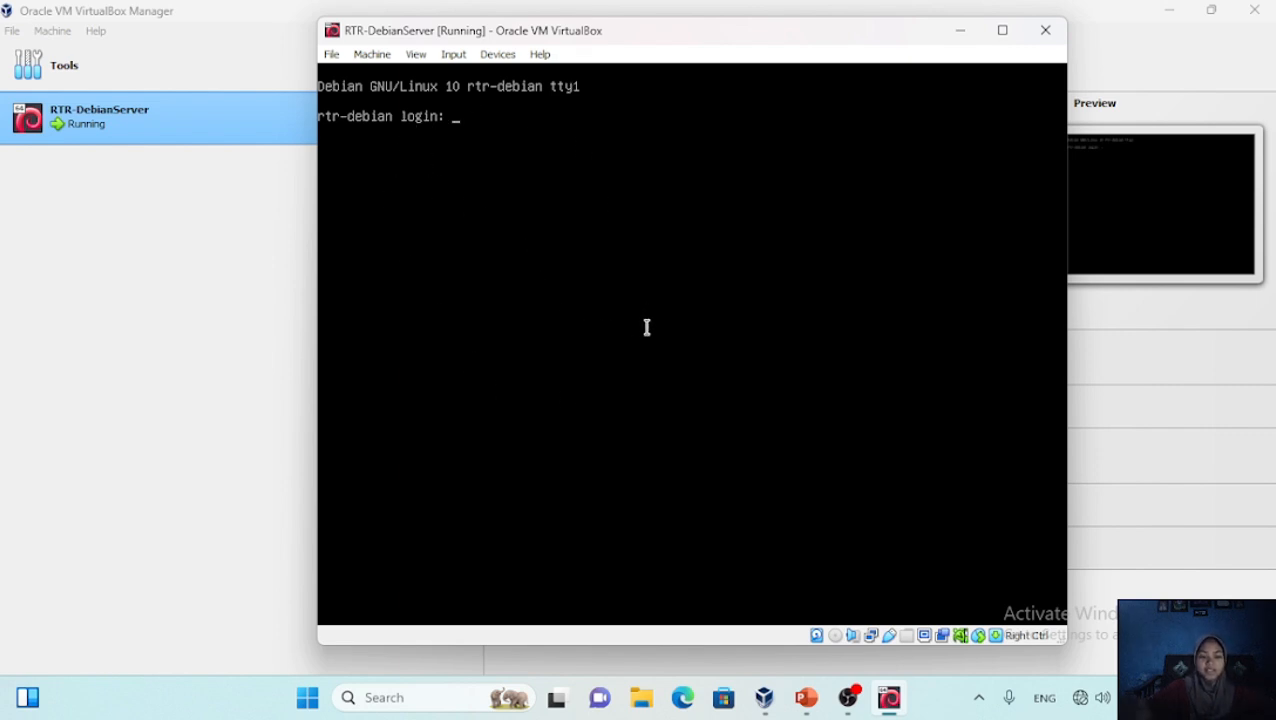
# Log in at the rtr-debian console as routerdebian with the account password
pyautogui.write('routerdebian')
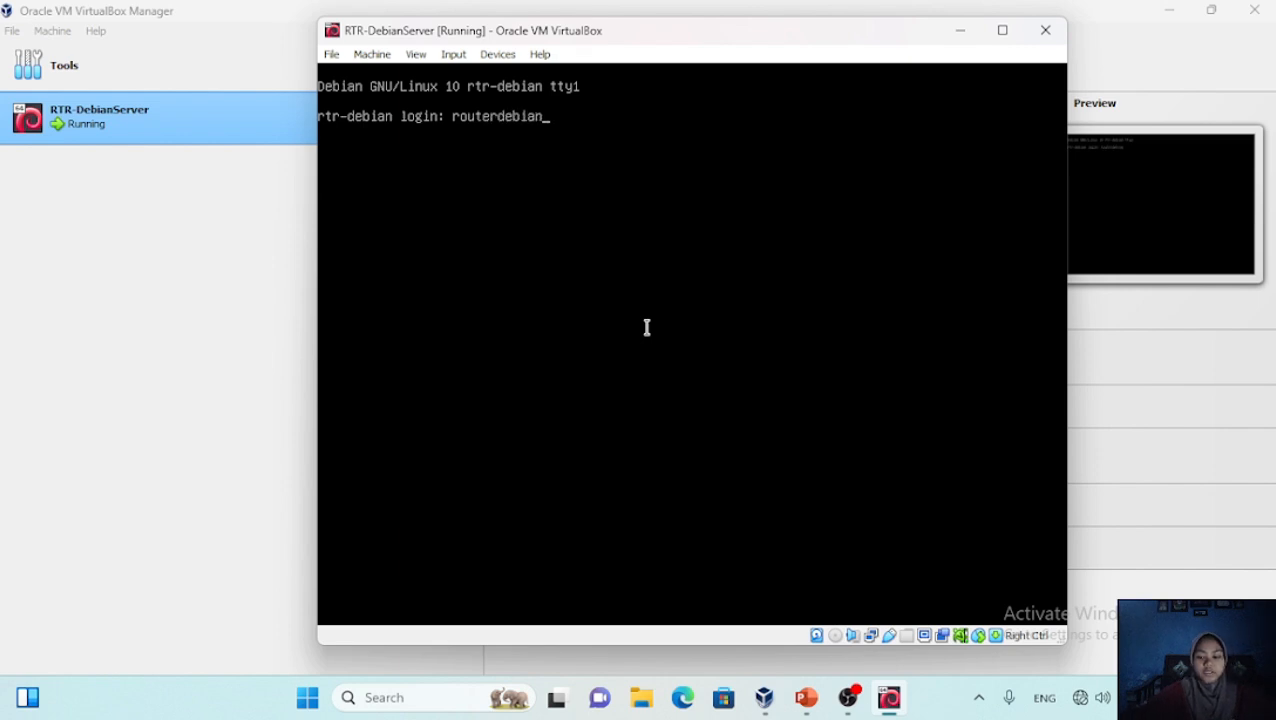
pyautogui.press('Return')
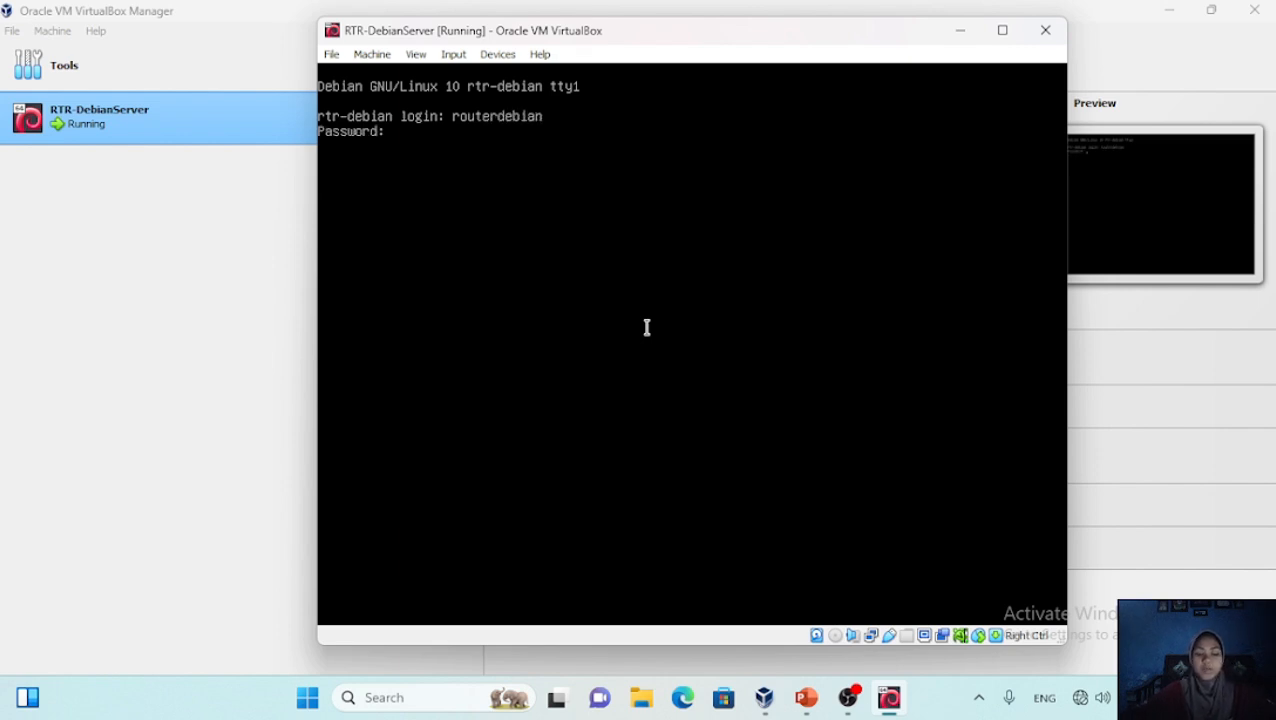
pyautogui.press('Return')
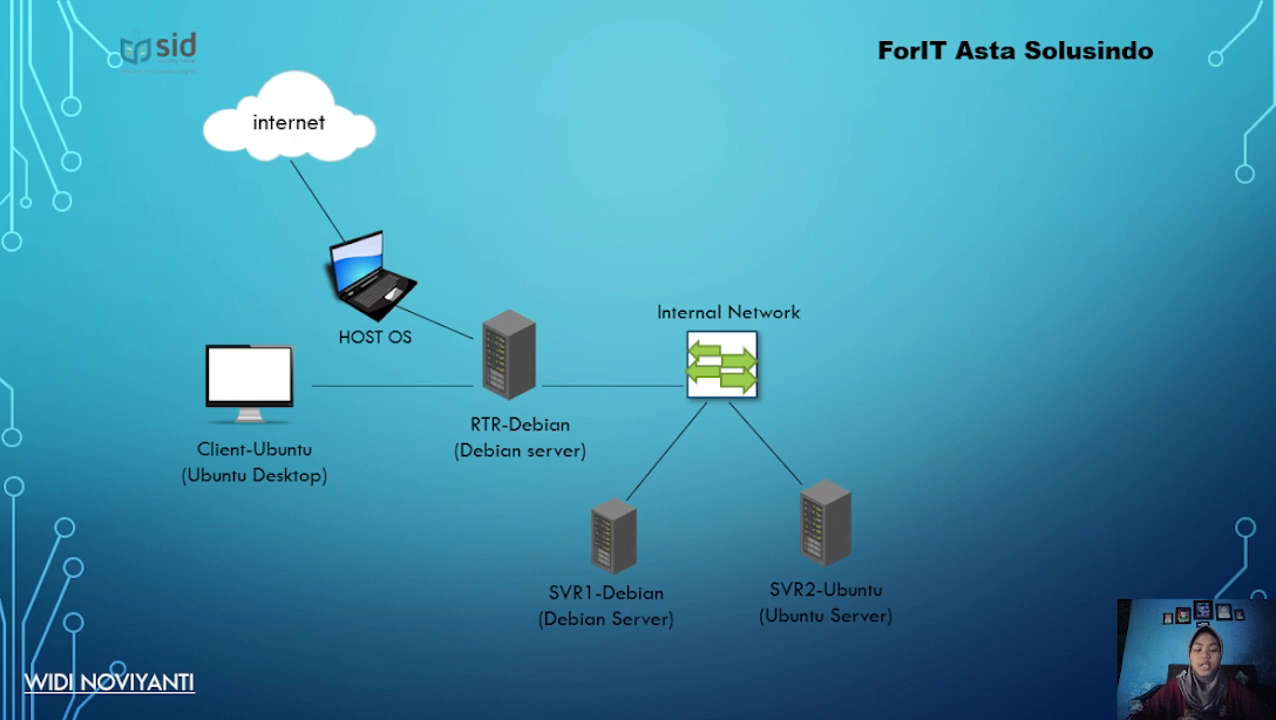
# Switch from the PowerPoint topology slide to the Chrome window with the Google search
pyautogui.hotkey('alt', 'Tab')
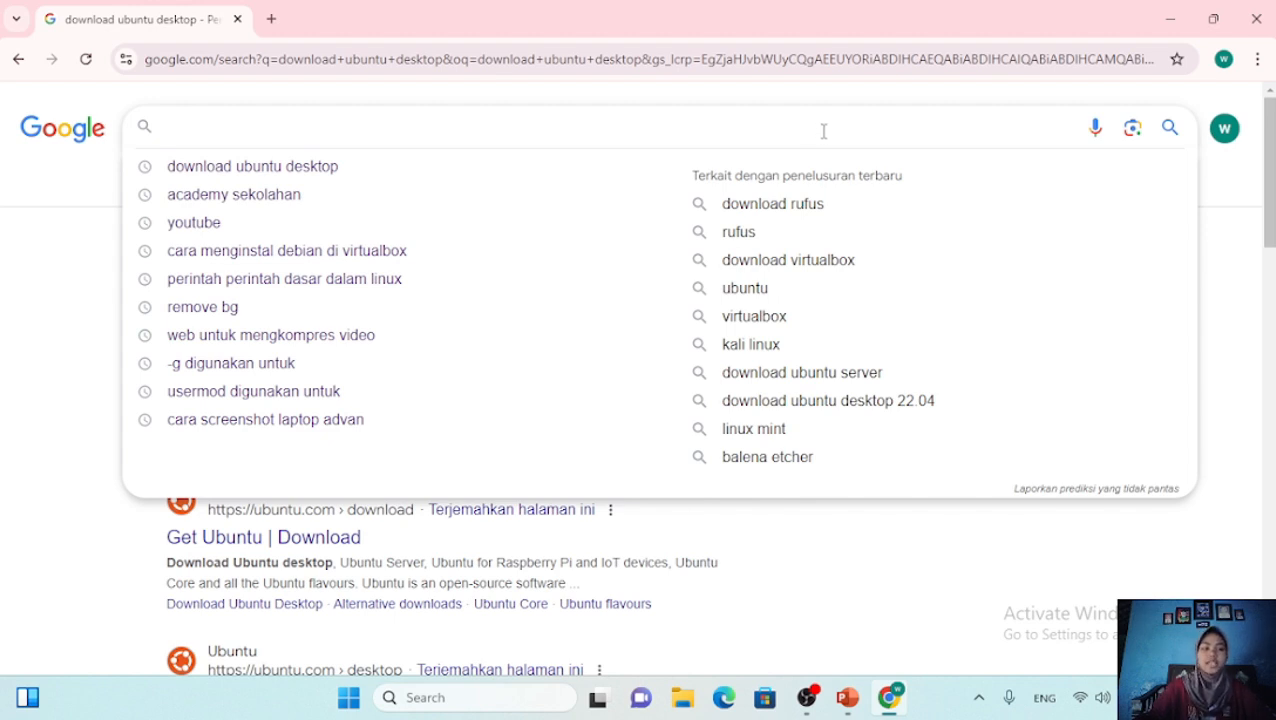
# Search 'download ubuntu desktop' and open the Download Ubuntu Desktop result on ubuntu.com
pyautogui.click(385, 165)
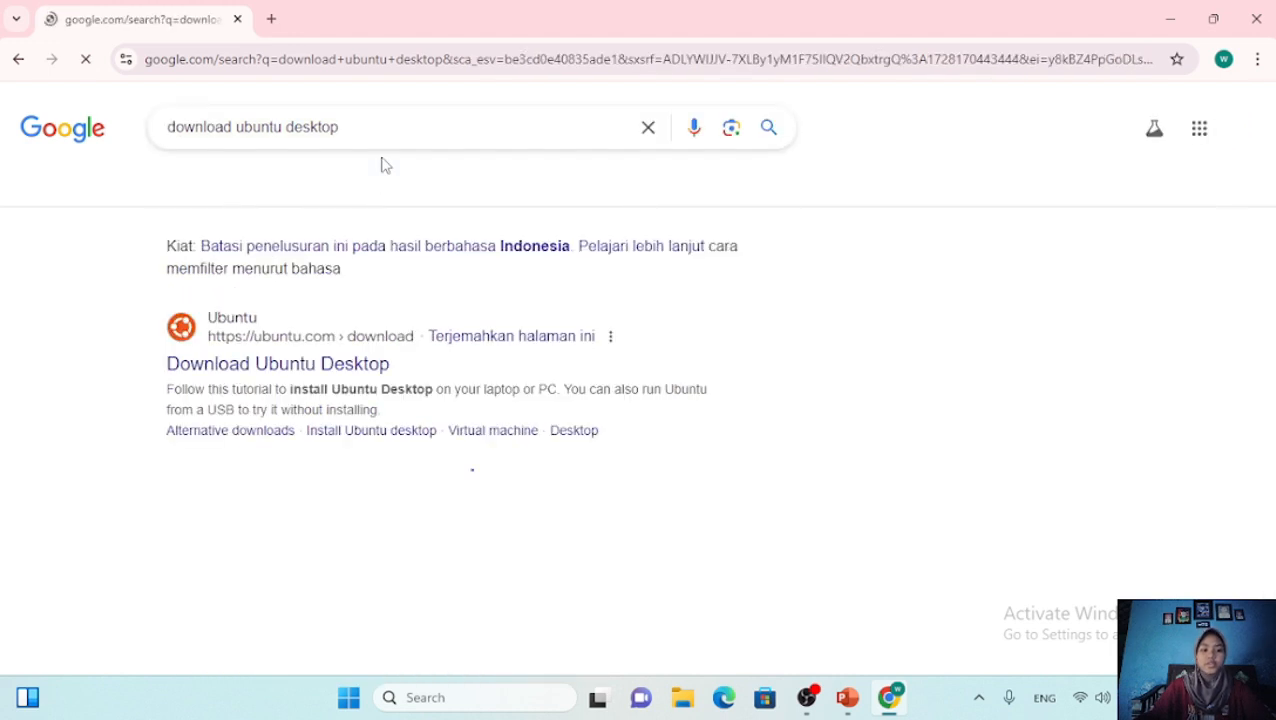
pyautogui.click(352, 376)
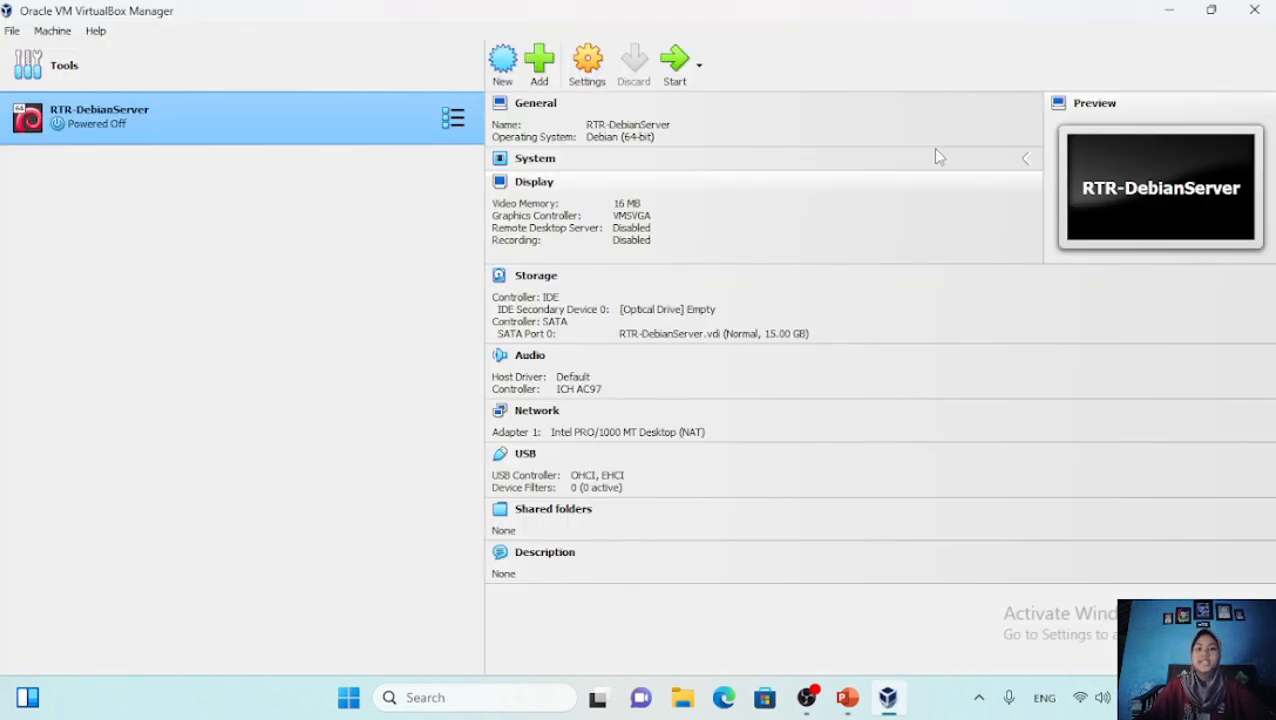
# Start a new VM named Ubuntu-Desktop(client) and accept the 2048 MB memory hardware settings
pyautogui.click(506, 78)
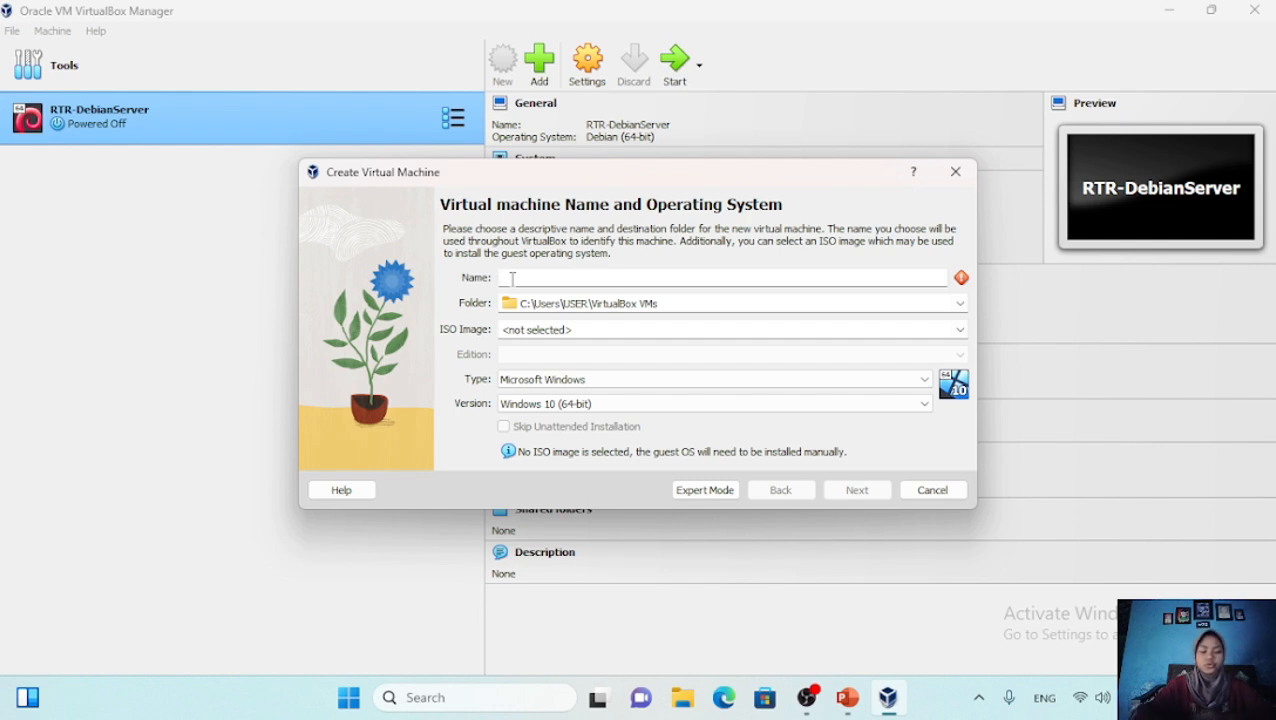
pyautogui.write('Ubuntu-Desktop(client')
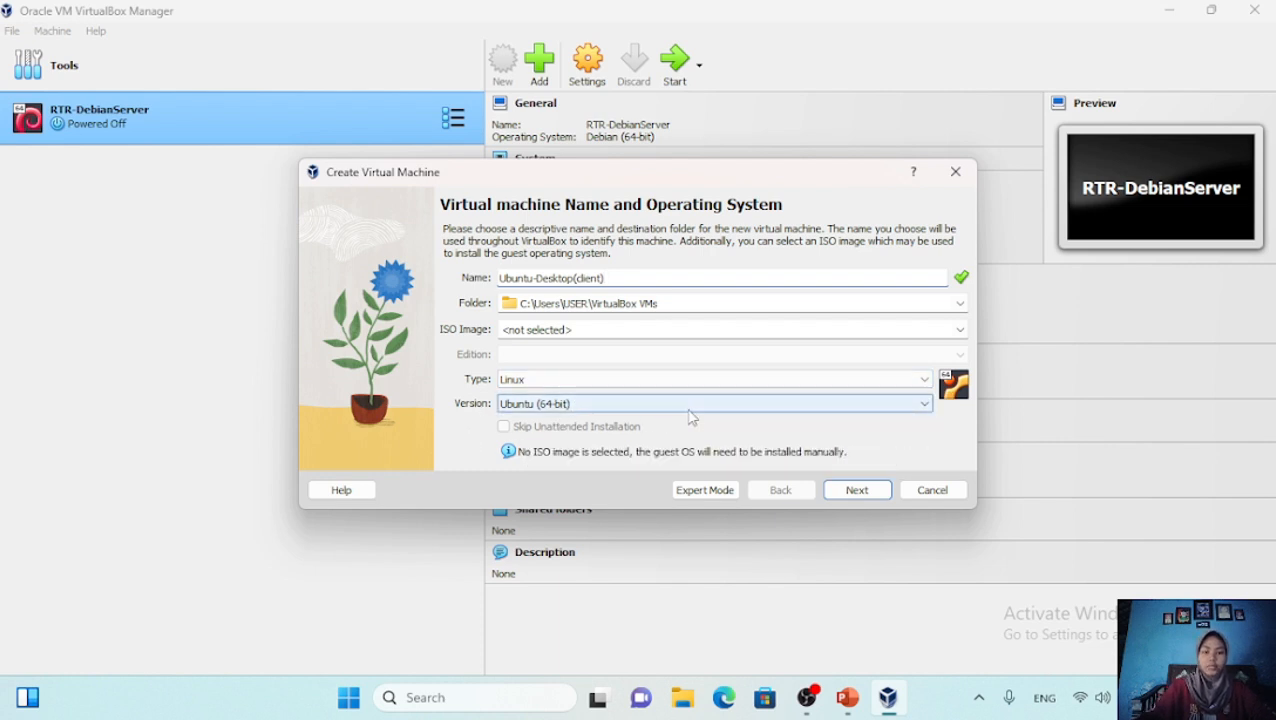
pyautogui.click(857, 489)
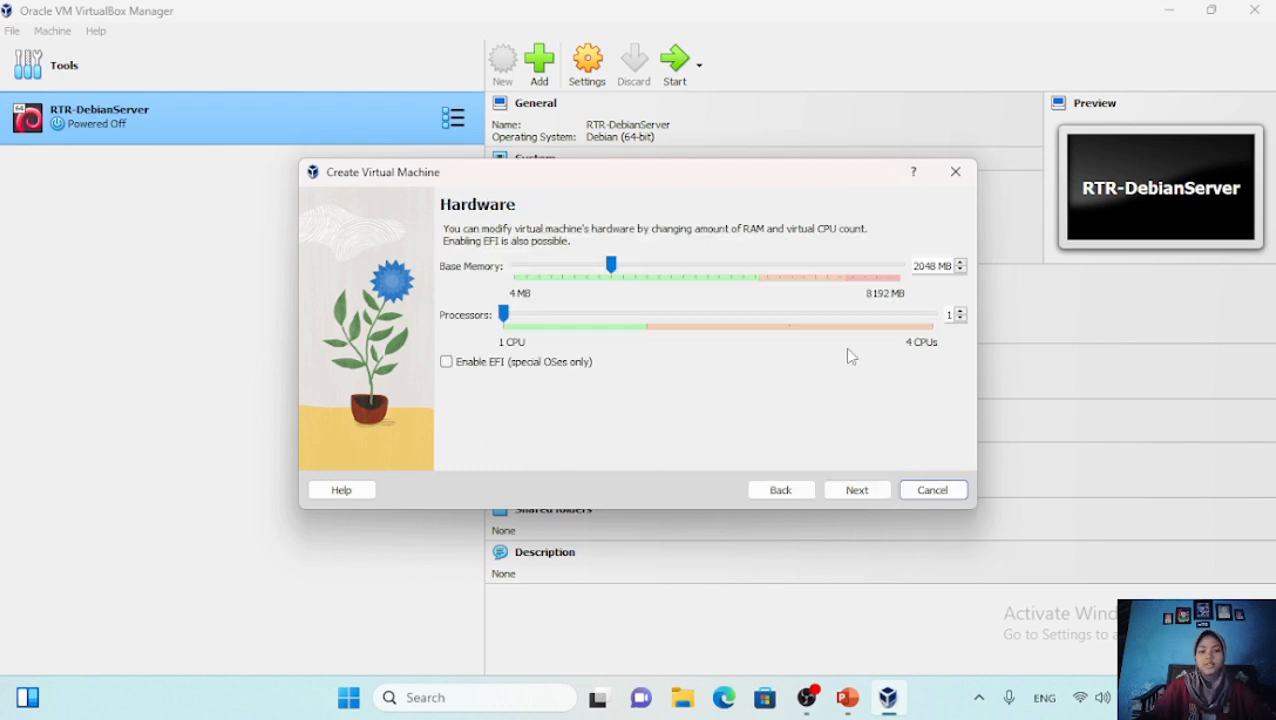
pyautogui.click(863, 494)
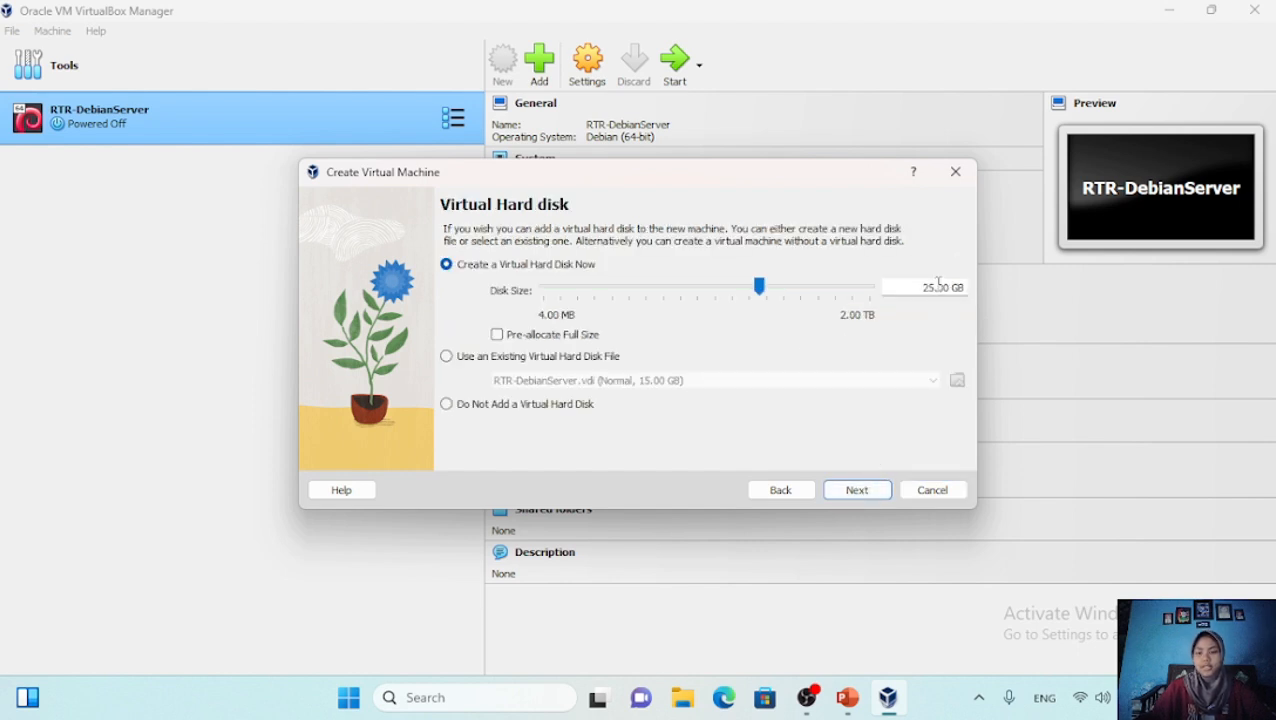
# Reduce the virtual disk from 25 GB to 15 GB and finish creating the VM
pyautogui.press('BackSpace')
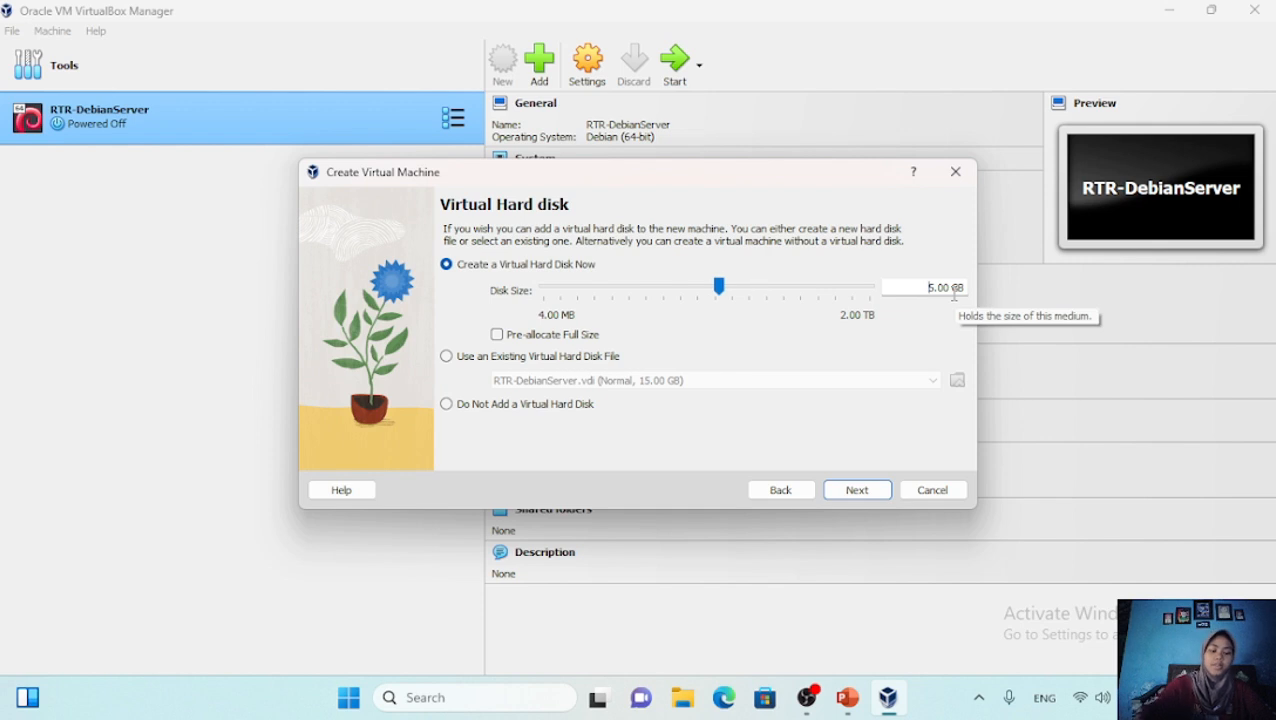
pyautogui.write('1')
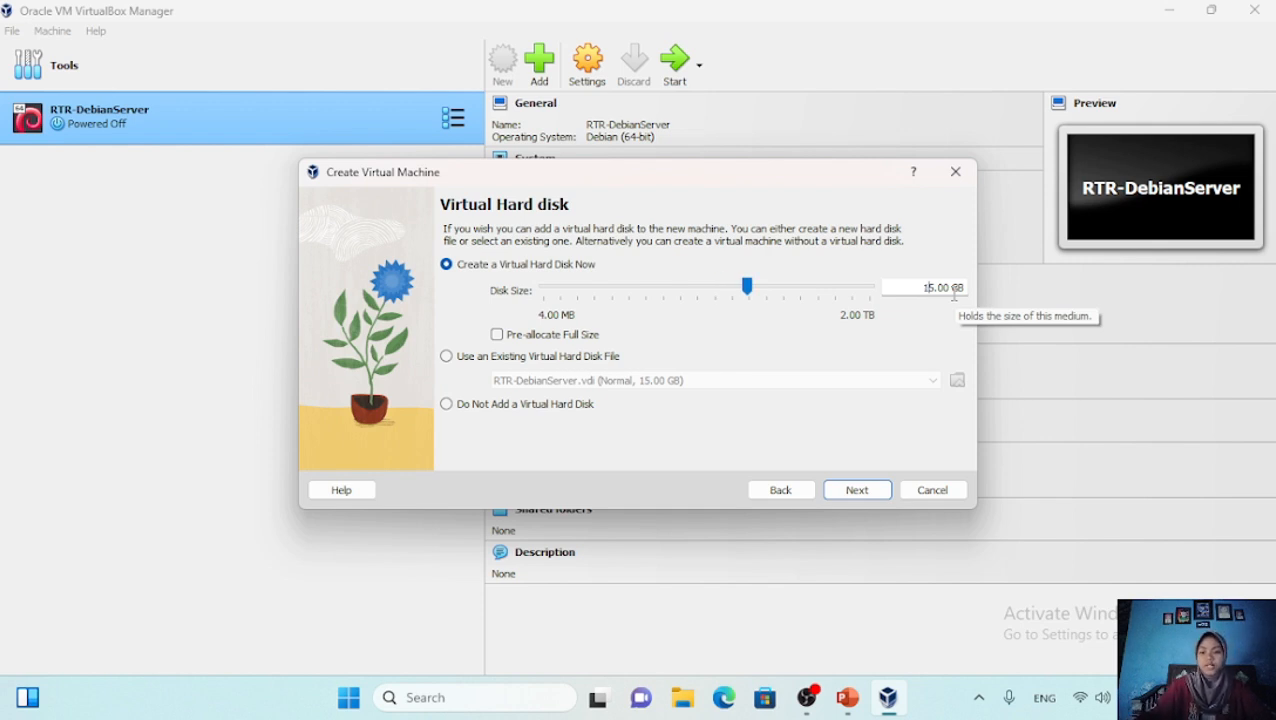
pyautogui.click(868, 495)
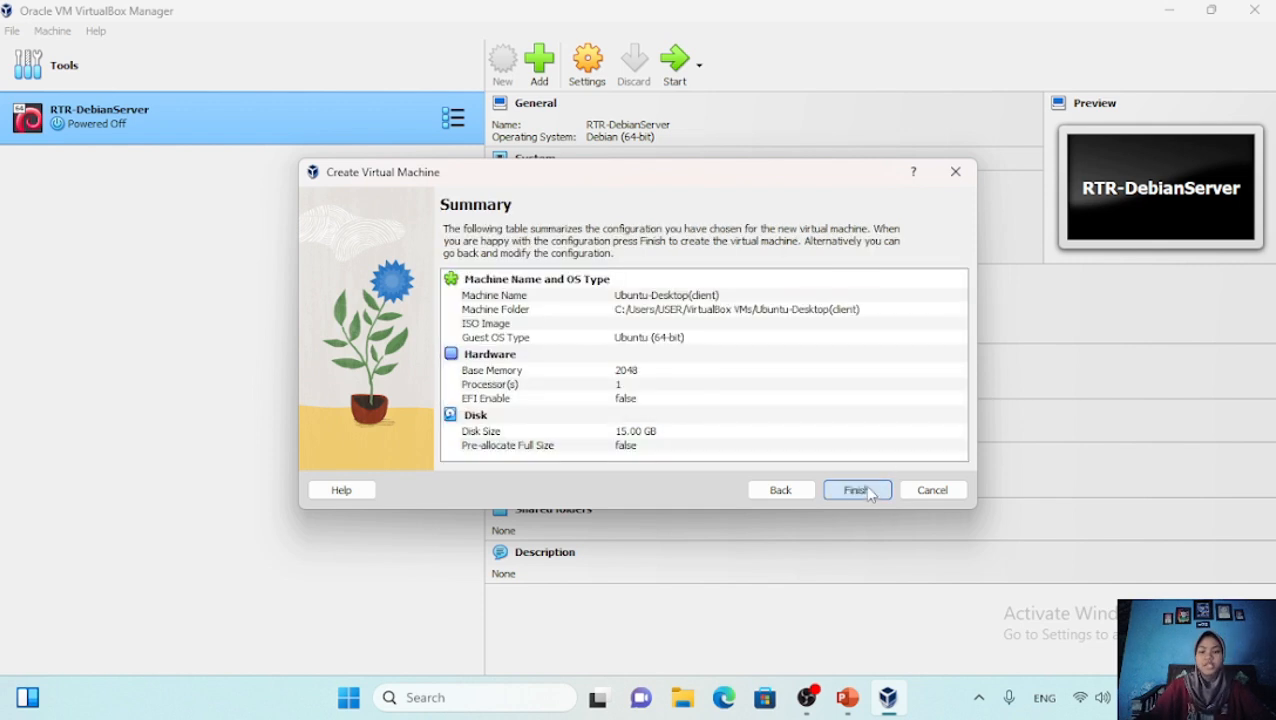
pyautogui.click(857, 489)
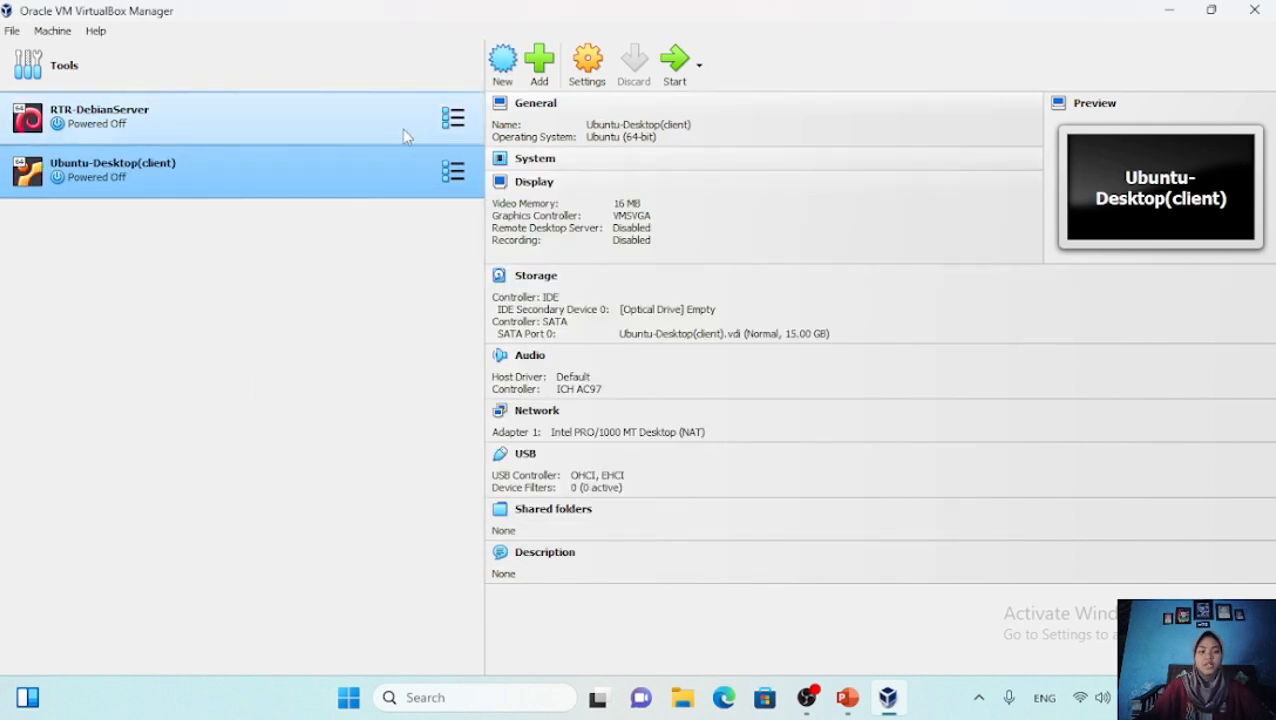
# Start Ubuntu-Desktop(client), mount ubuntu-20.04.3-desktop-amd64 from E:\Ubuntu 20.4, and retry boot
pyautogui.click(675, 60)
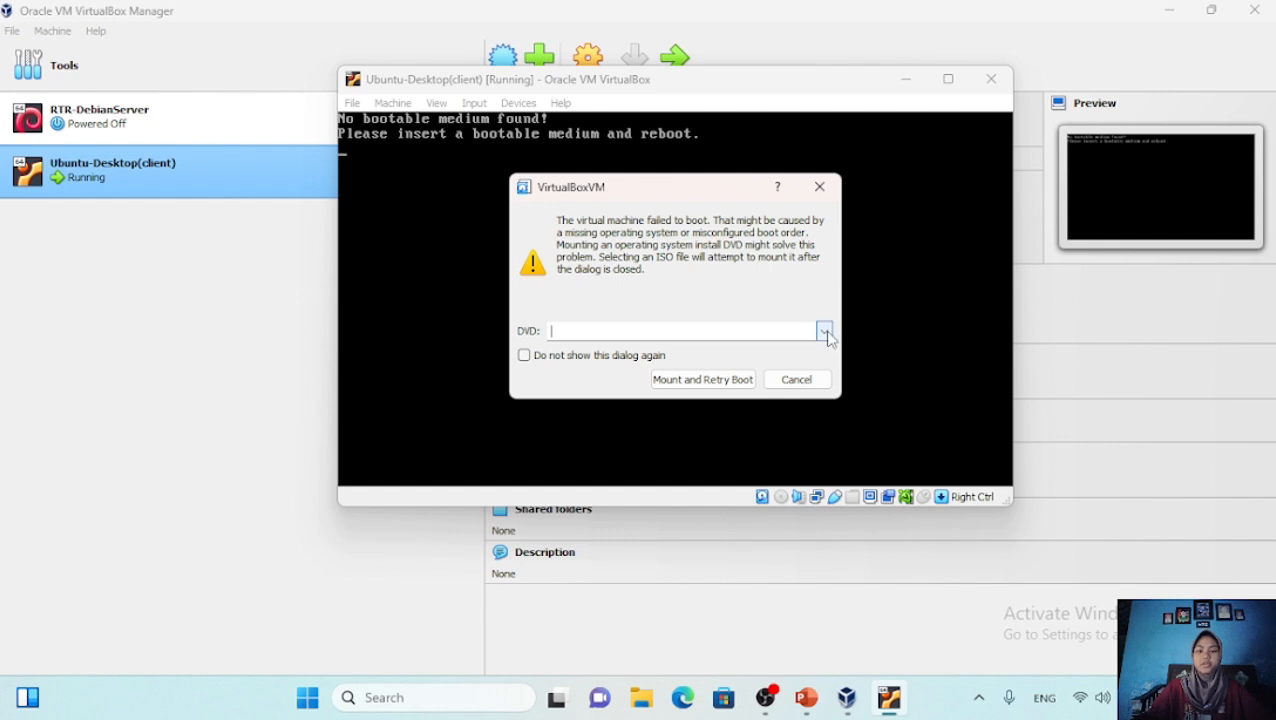
pyautogui.click(824, 332)
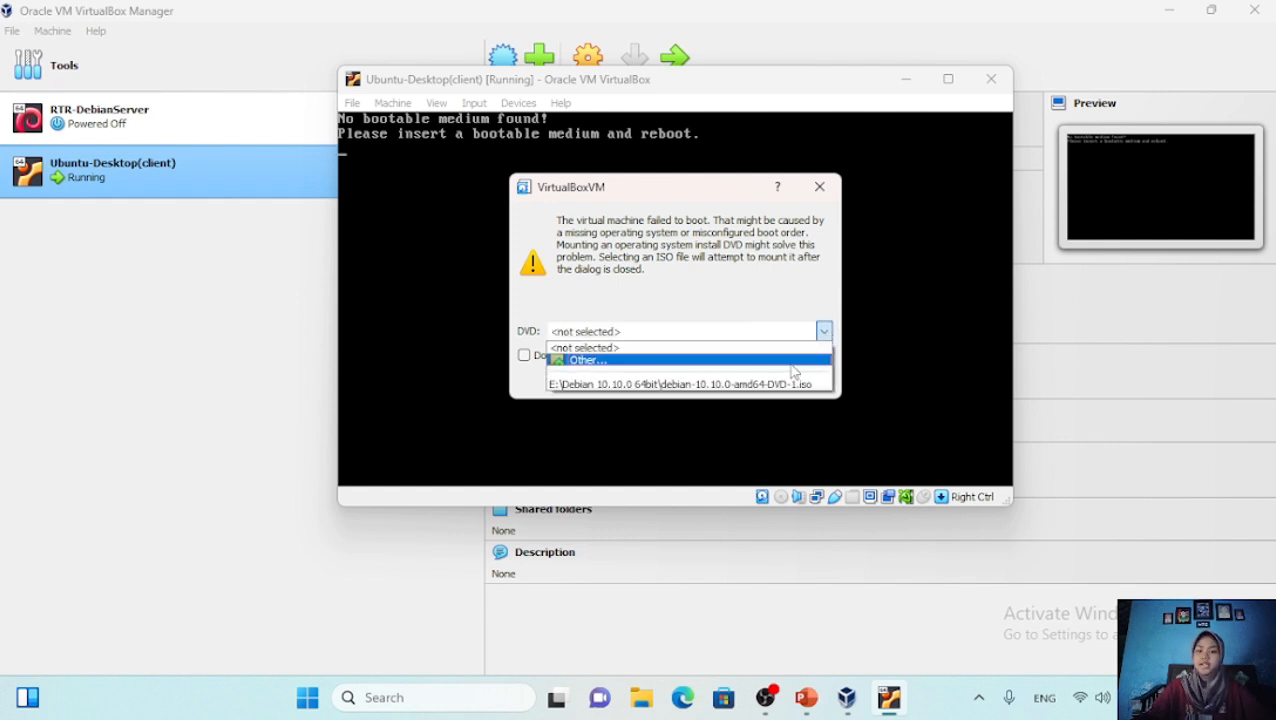
pyautogui.click(792, 364)
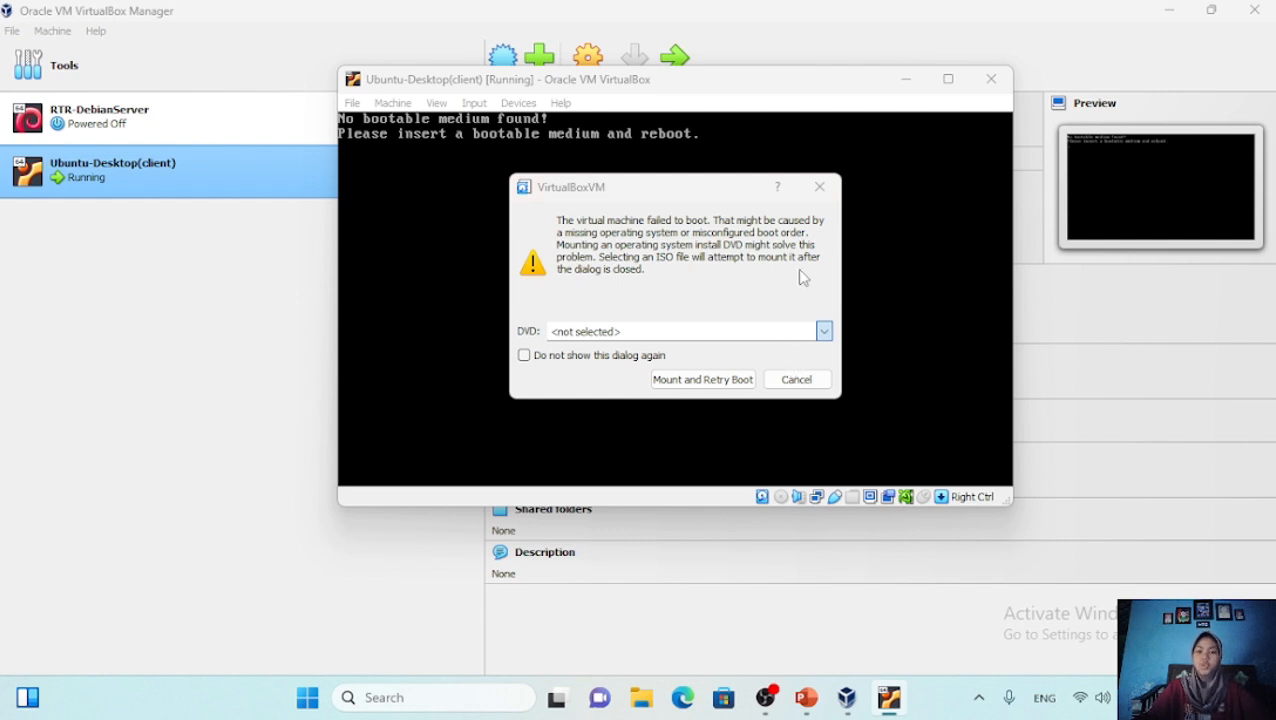
pyautogui.scroll(-6, 600, 450)
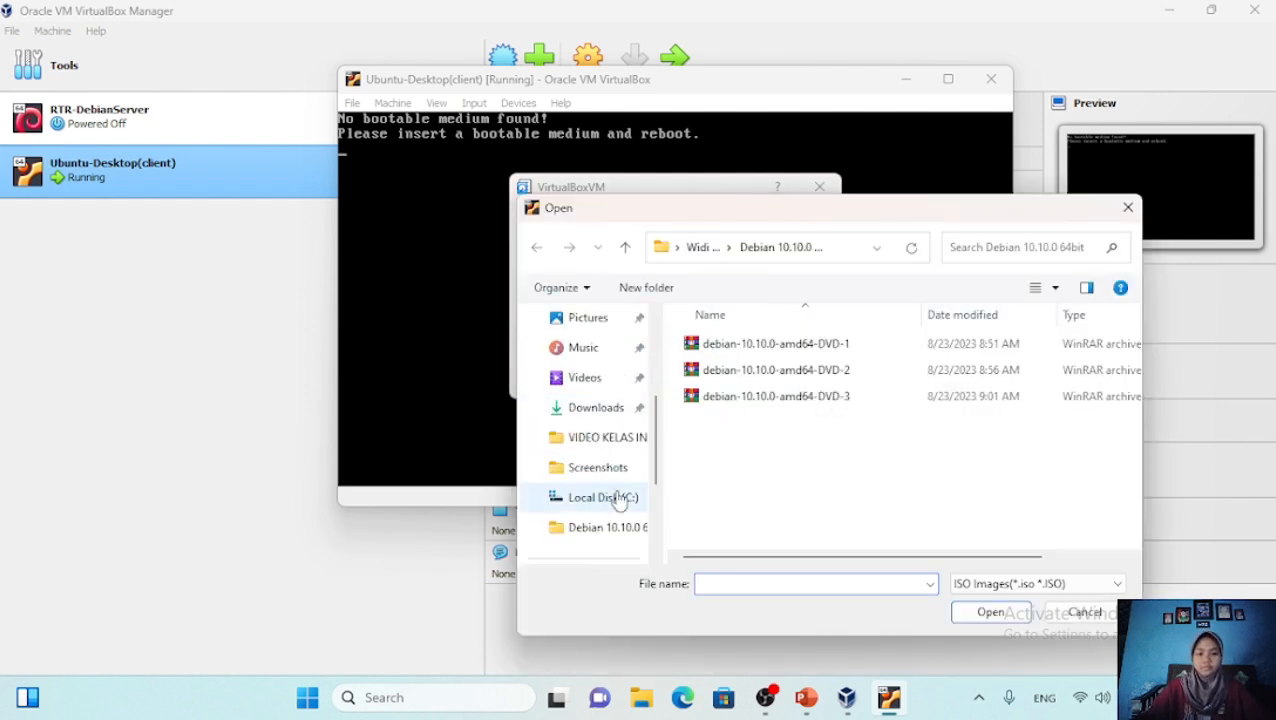
pyautogui.click(620, 497)
pyautogui.doubleClick(773, 400)
pyautogui.click(770, 343)
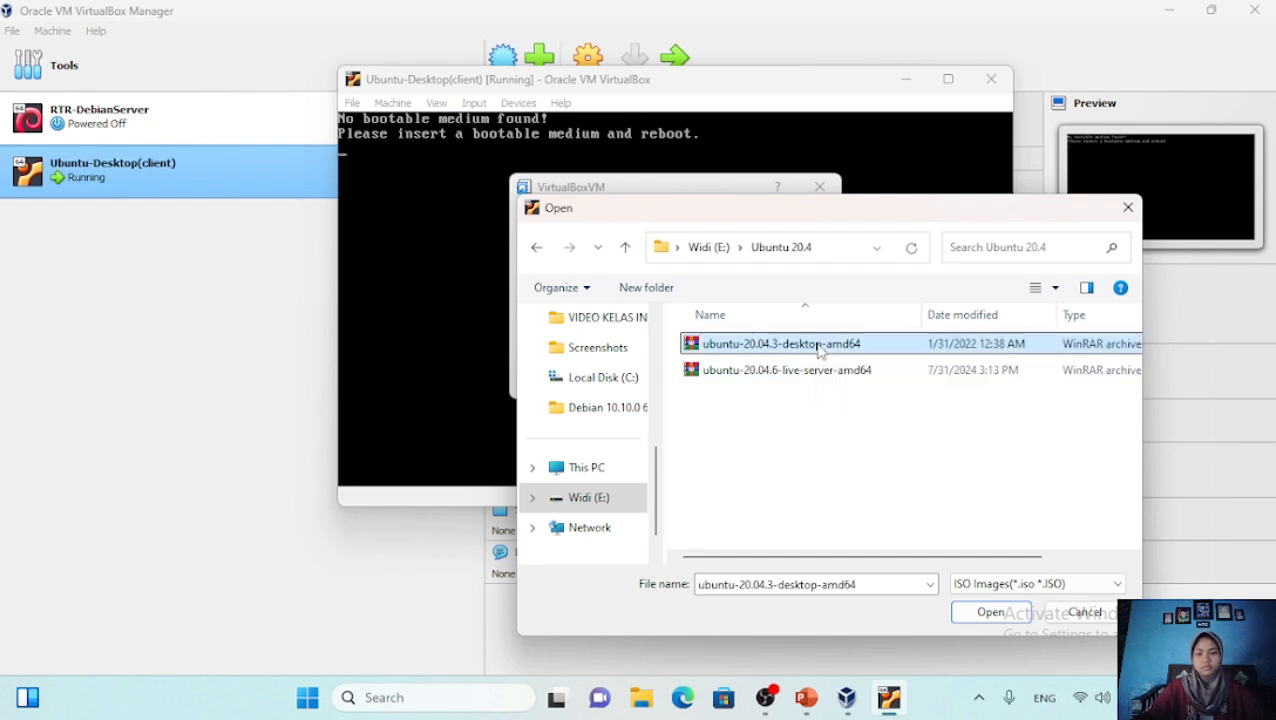
pyautogui.click(990, 611)
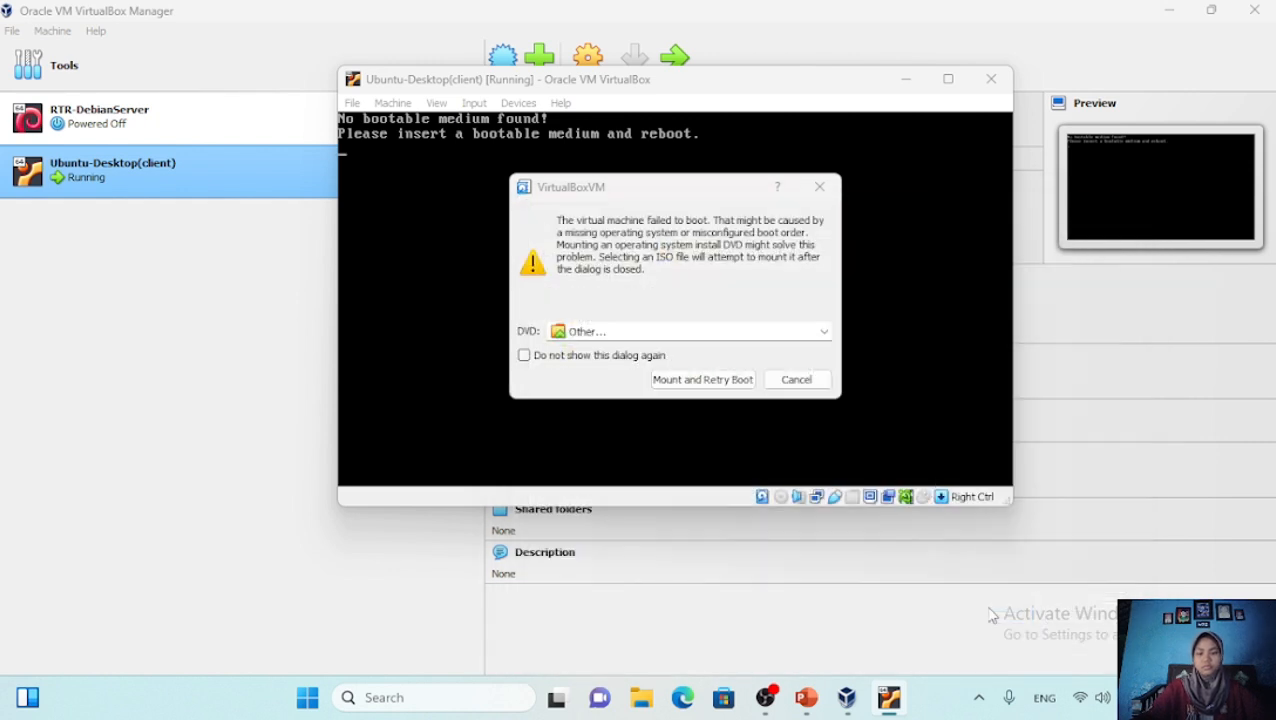
pyautogui.click(701, 382)
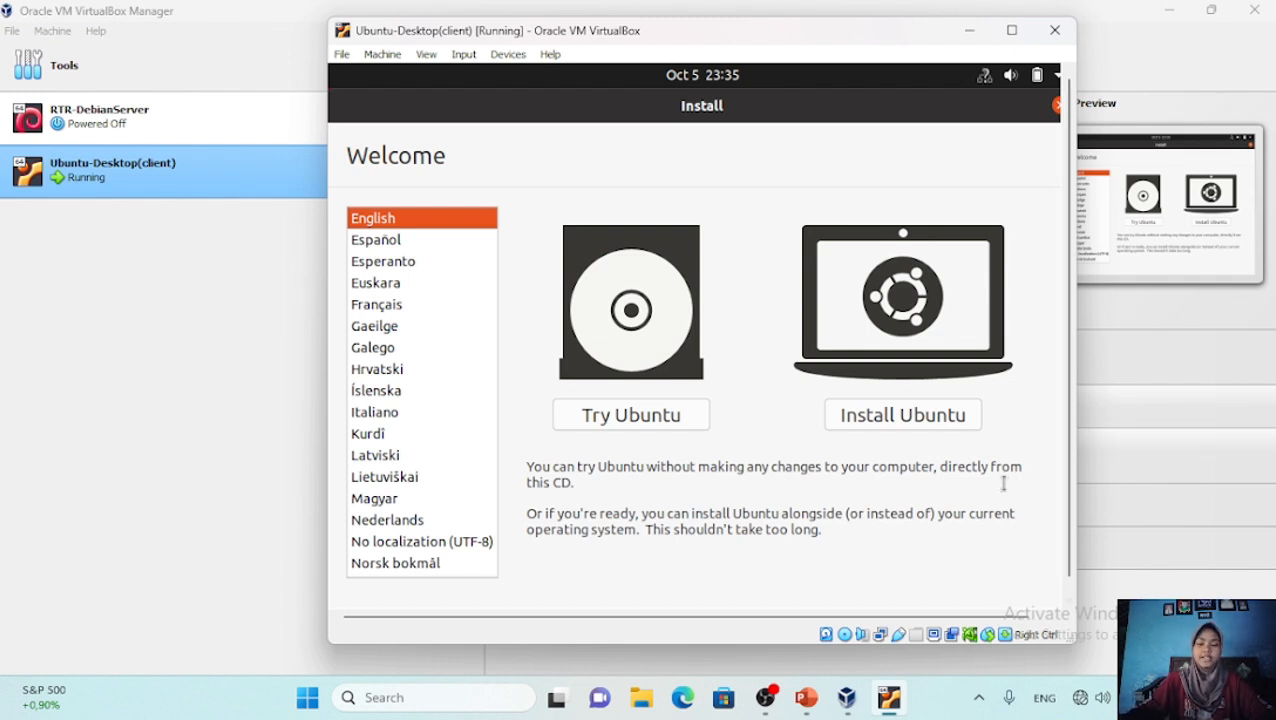
# Choose Install Ubuntu, keep the English (US) keyboard layout and Normal installation
pyautogui.click(937, 428)
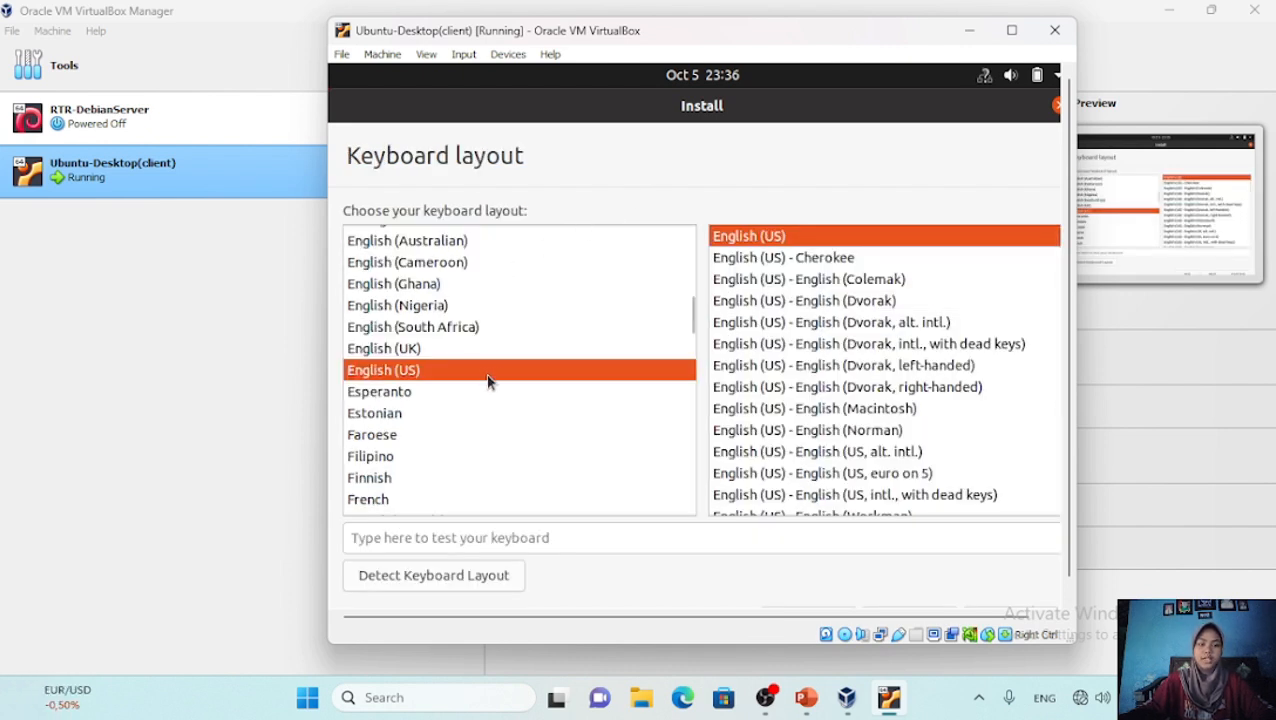
pyautogui.scroll(-1, 1053, 597)
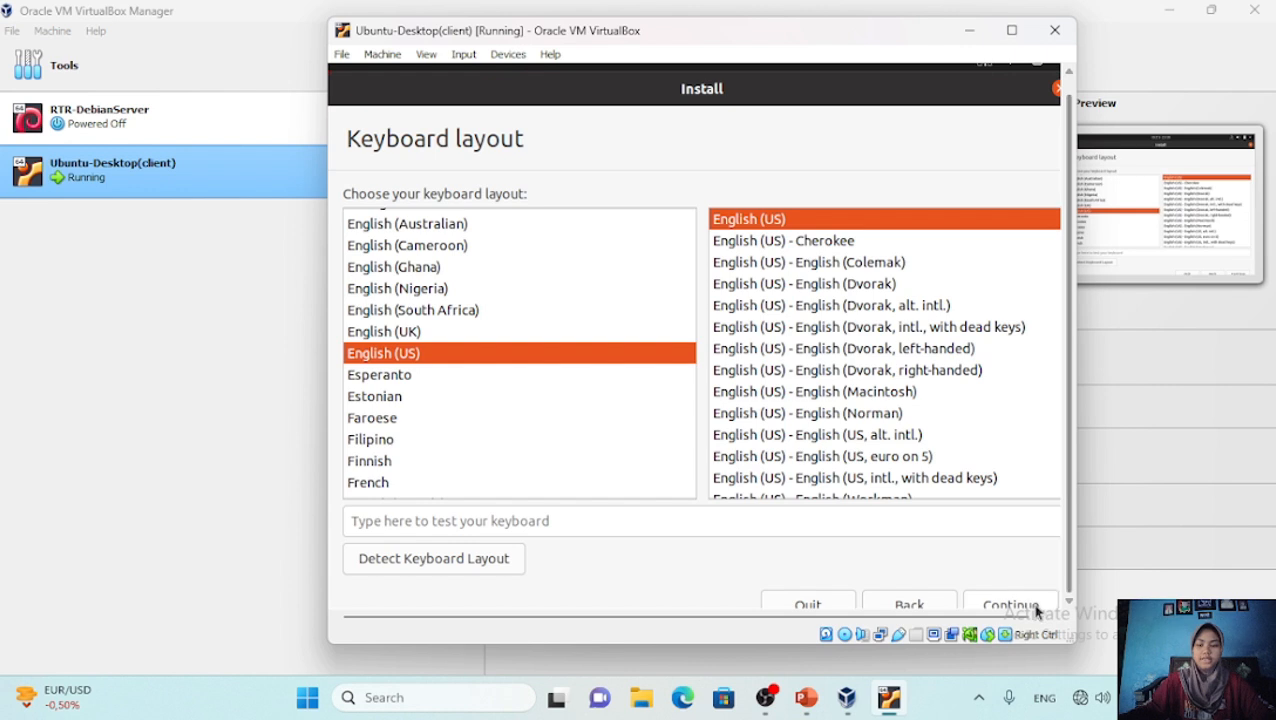
pyautogui.click(1031, 605)
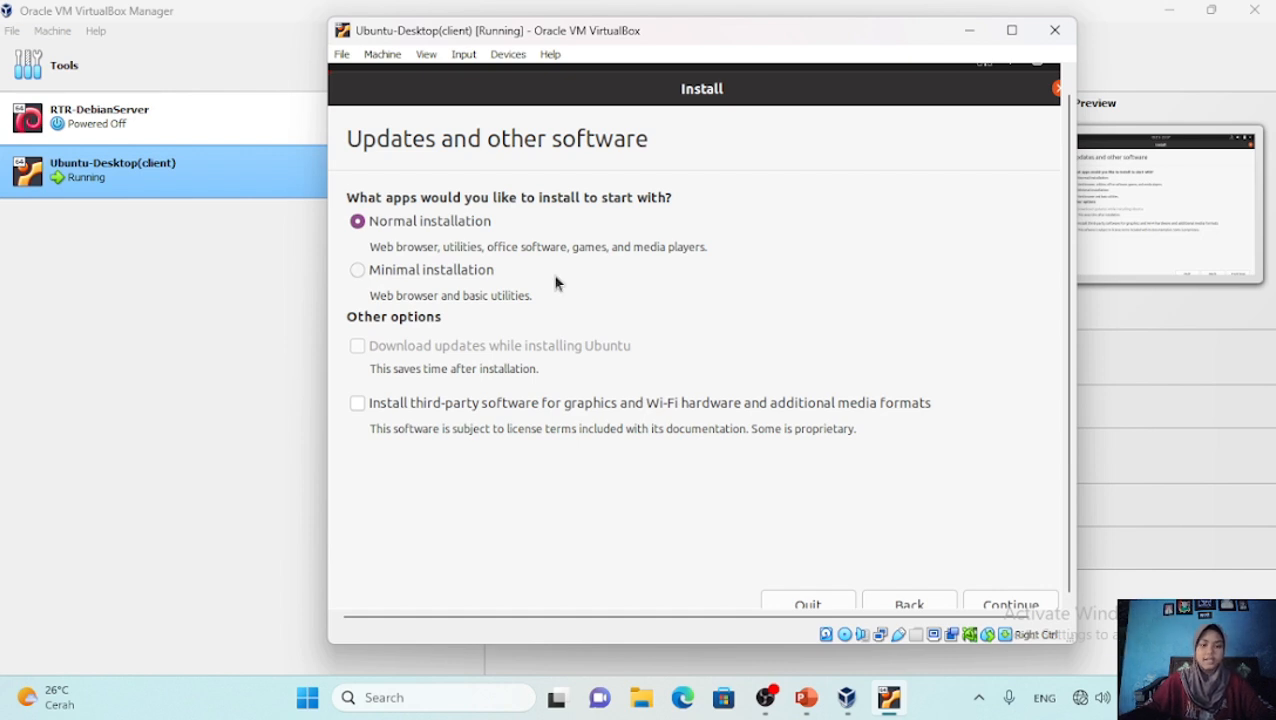
pyautogui.click(1010, 607)
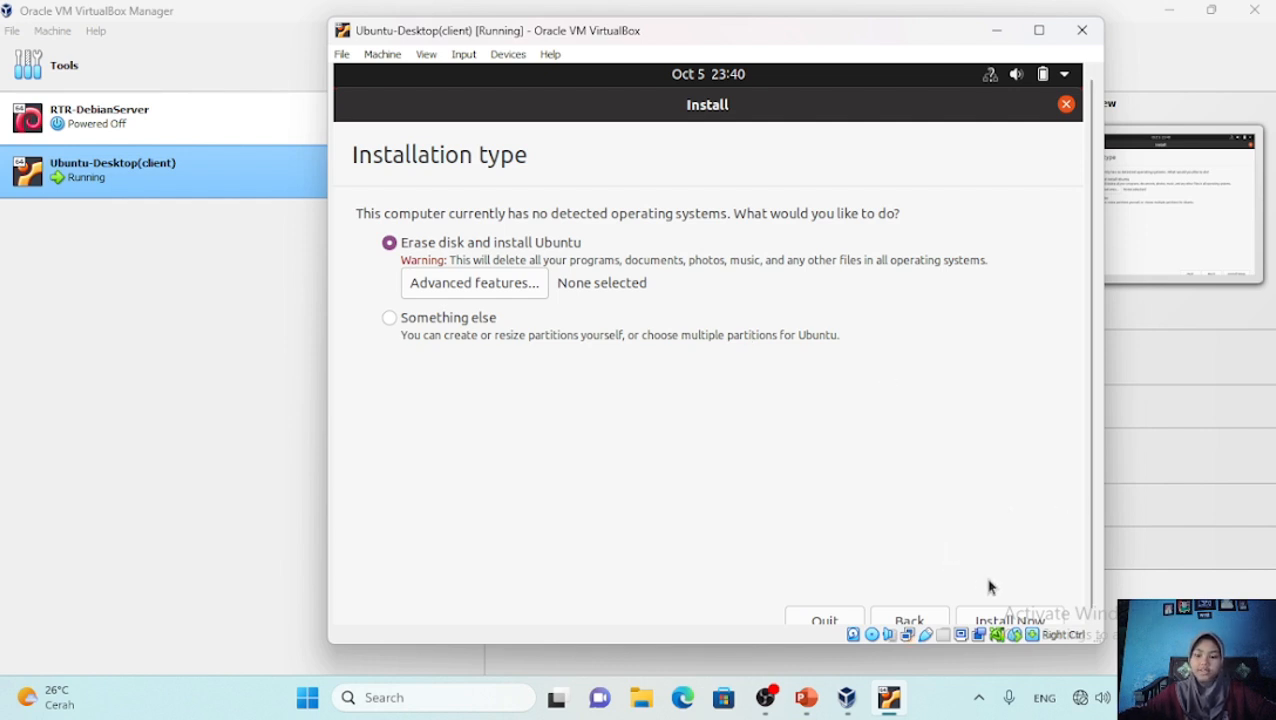
# Confirm erasing the disk for installation and set the location to Jakarta Time (Indonesia)
pyautogui.click(996, 616)
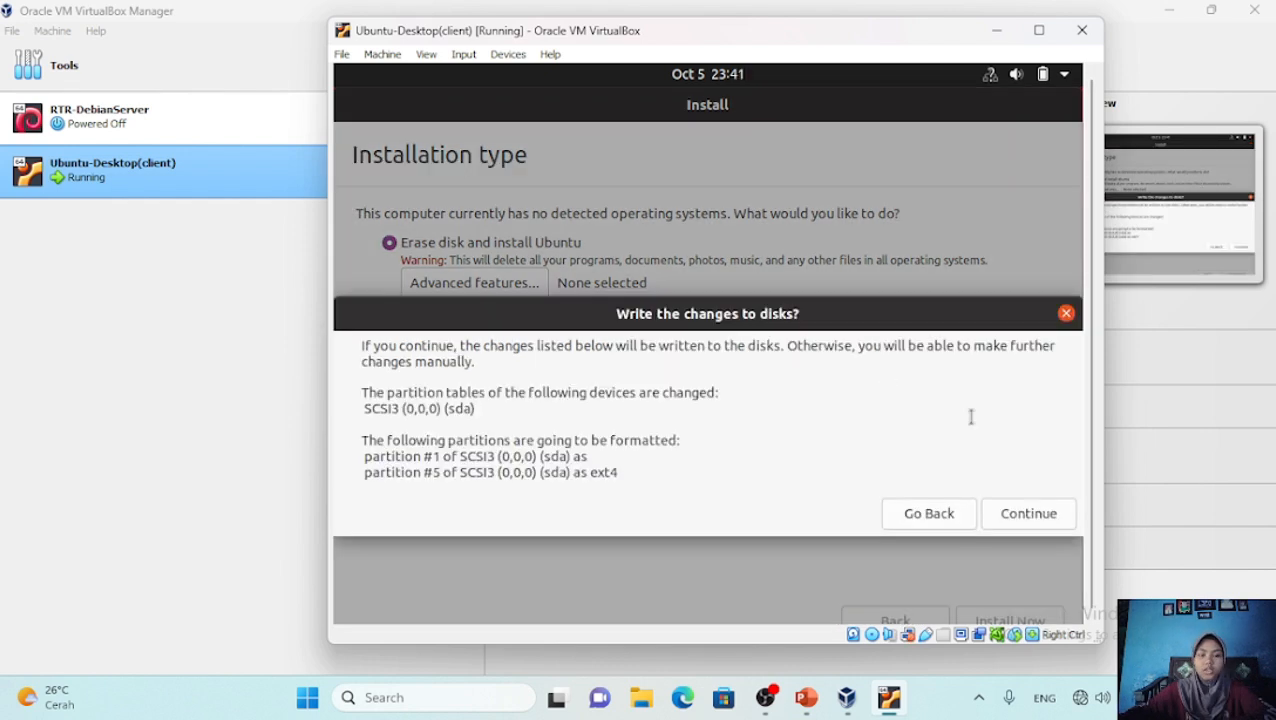
pyautogui.click(1048, 516)
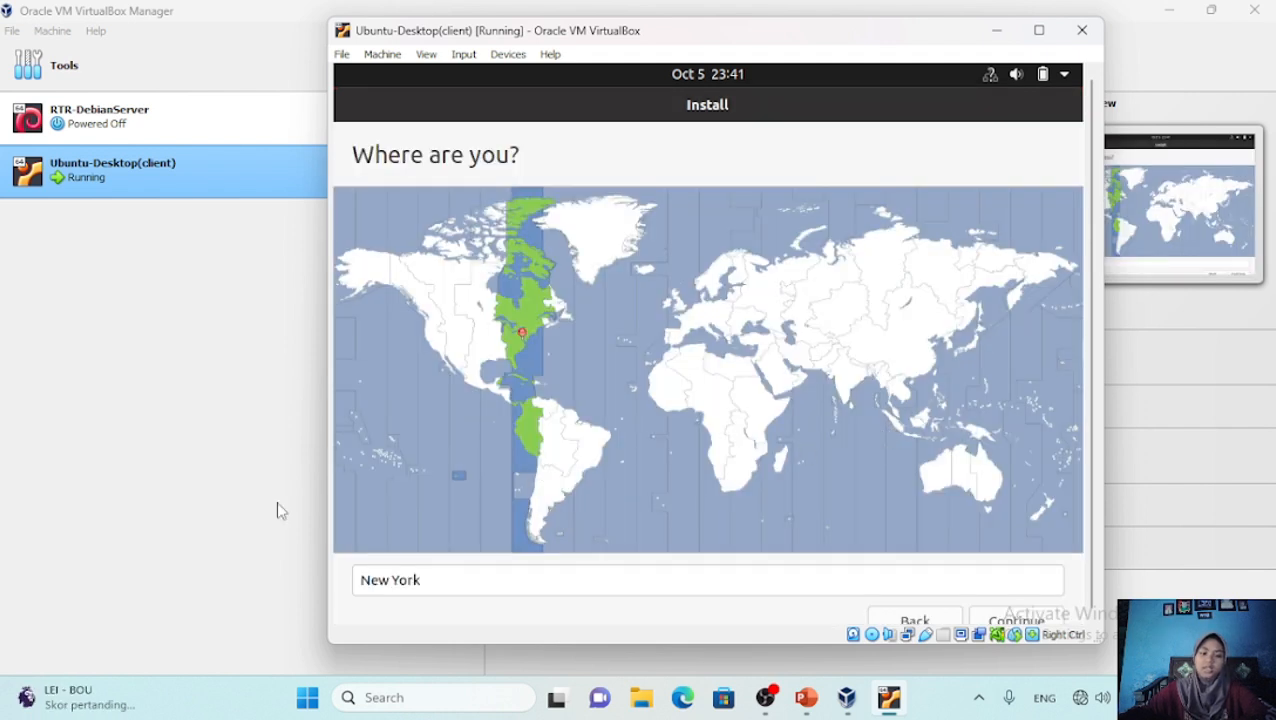
pyautogui.tripleClick(453, 578)
pyautogui.write('Jaka')
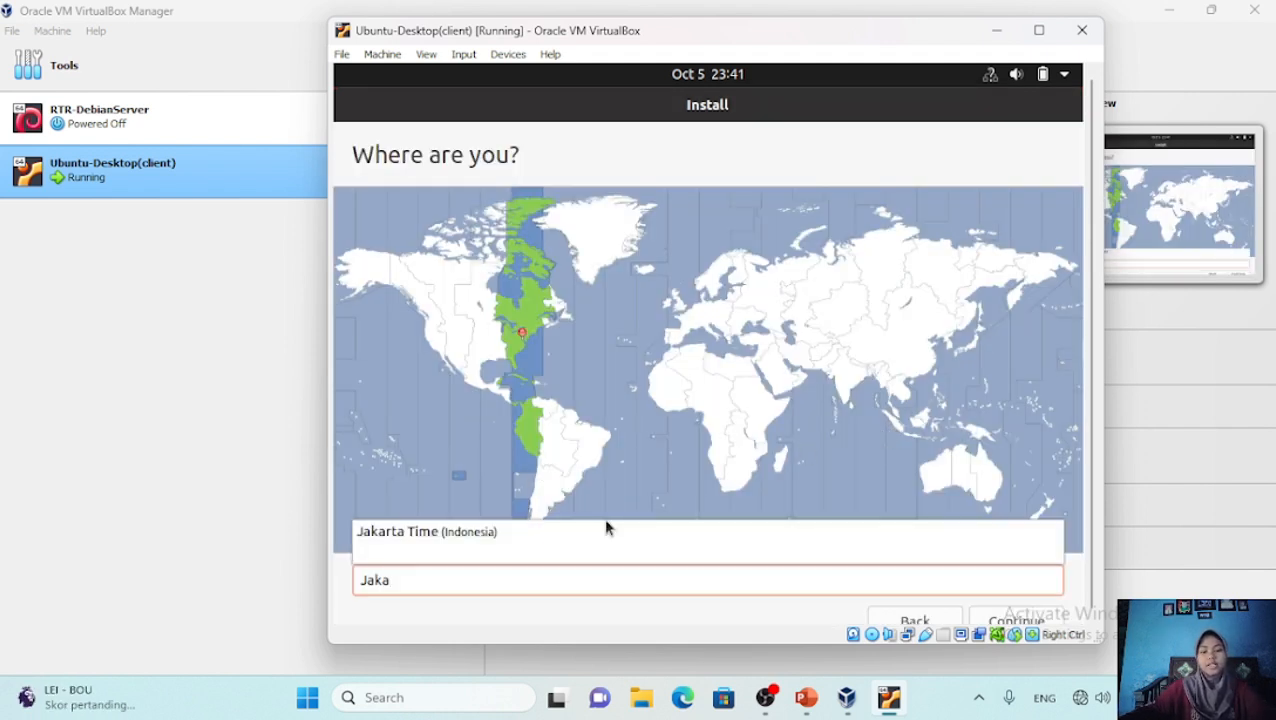
pyautogui.click(526, 540)
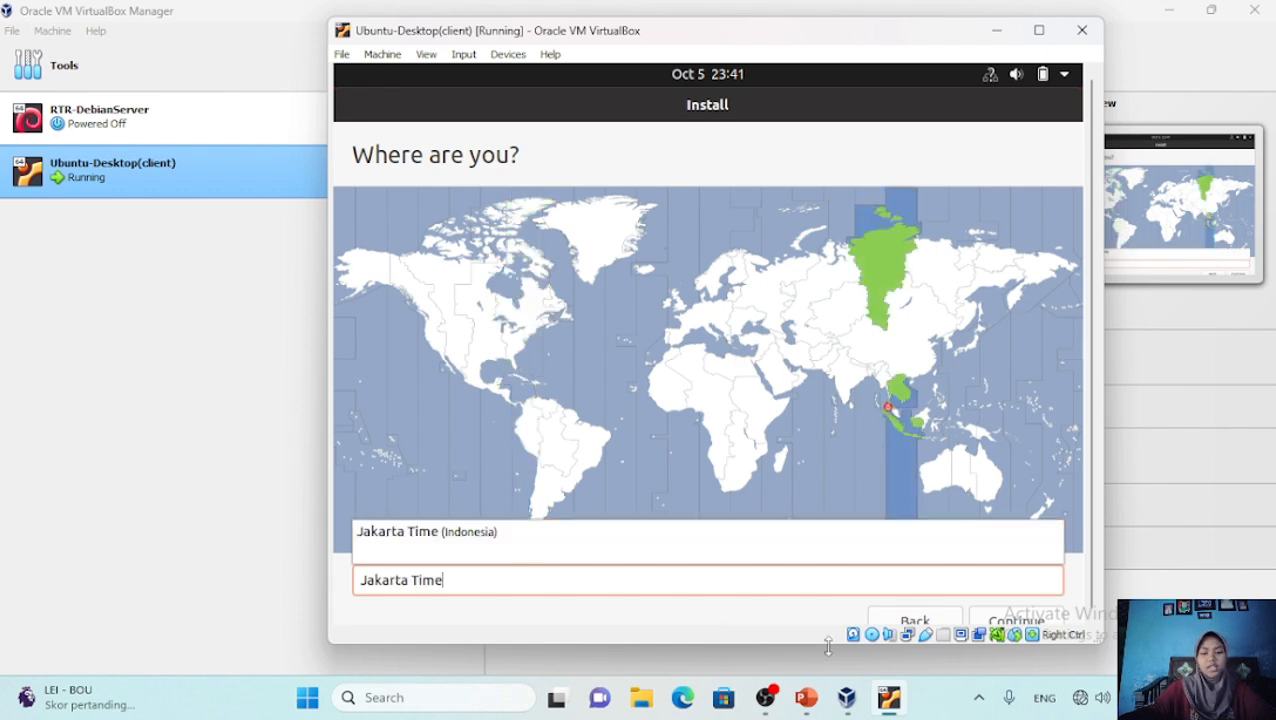
# Confirm the Jakarta time zone, then enter the user's name and a replacement username
pyautogui.click(1022, 621)
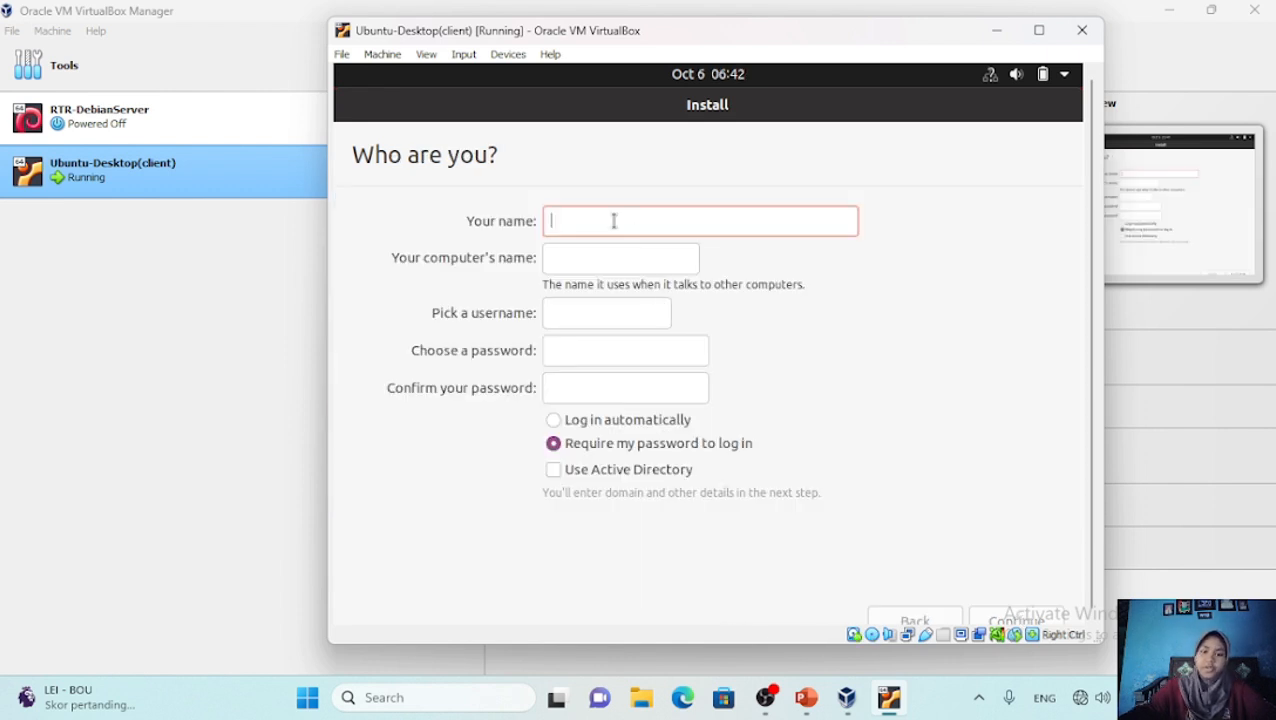
pyautogui.write('widiyanti')
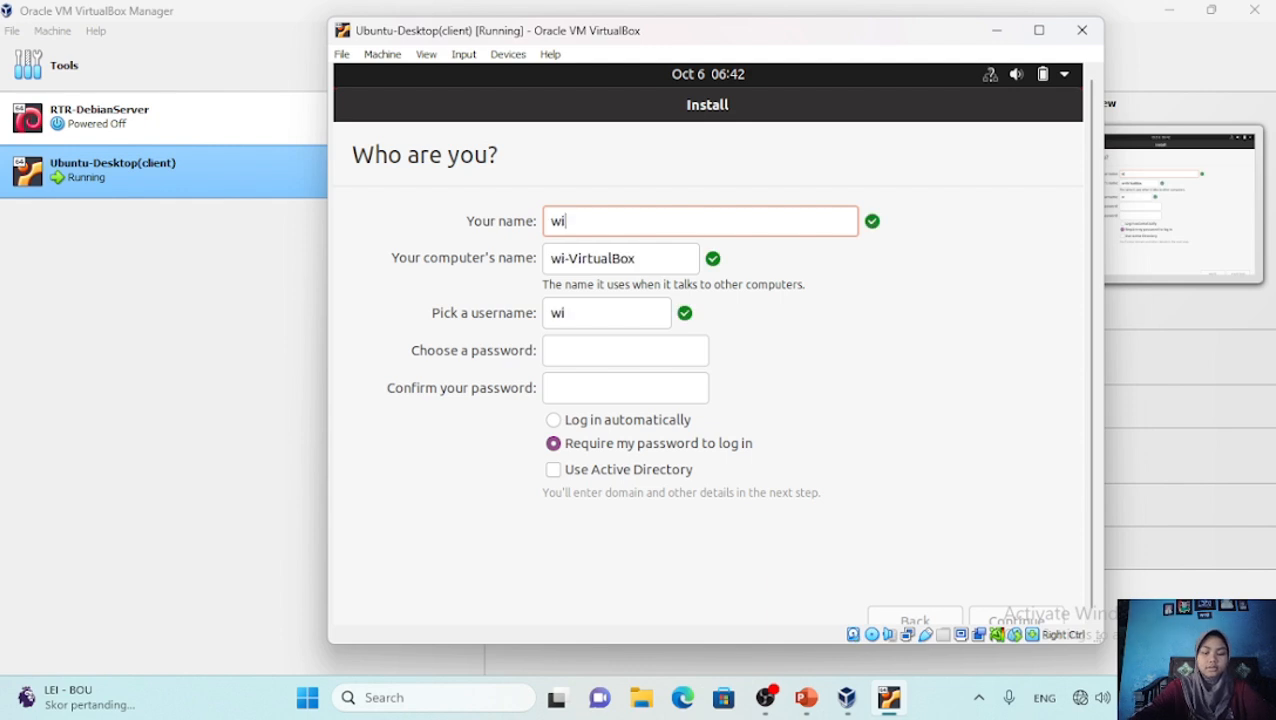
pyautogui.click(617, 313)
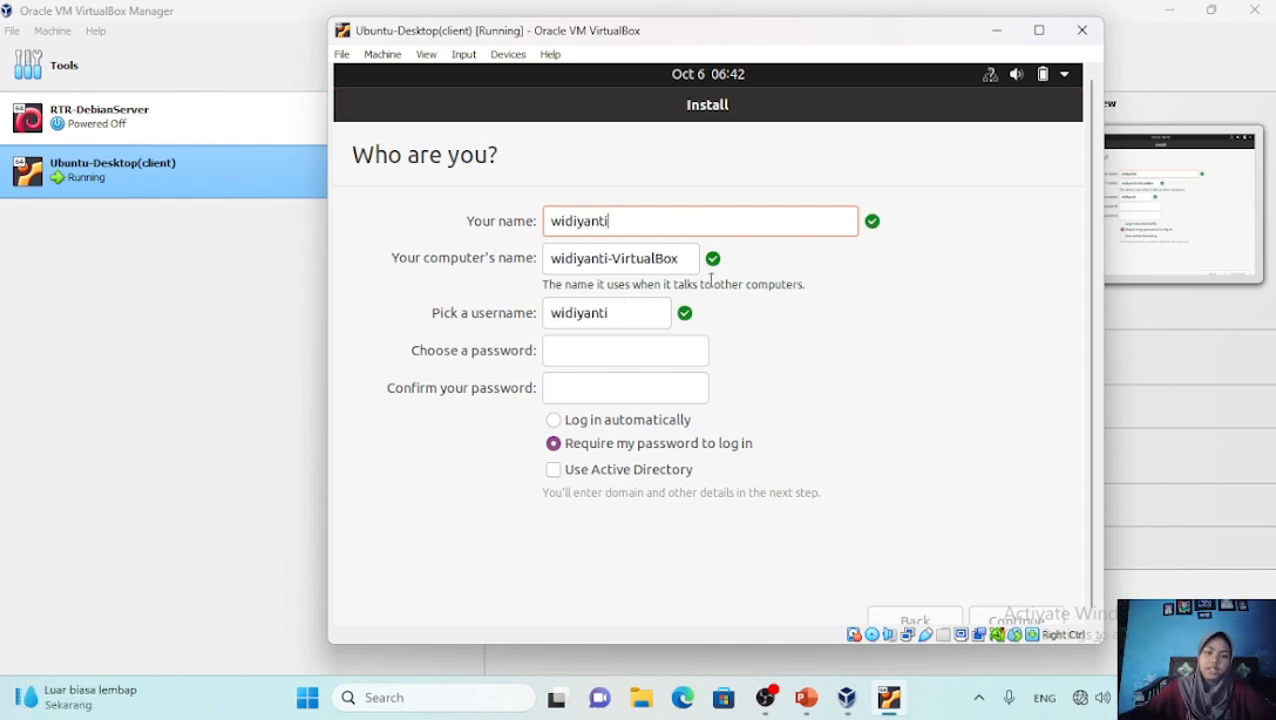
pyautogui.press('BackSpace')
pyautogui.press('BackSpace')
pyautogui.press('BackSpace')
pyautogui.press('BackSpace')
pyautogui.press('BackSpace')
pyautogui.press('BackSpace')
pyautogui.press('BackSpace')
pyautogui.press('BackSpace')
pyautogui.press('BackSpace')
pyautogui.write('viyanti')
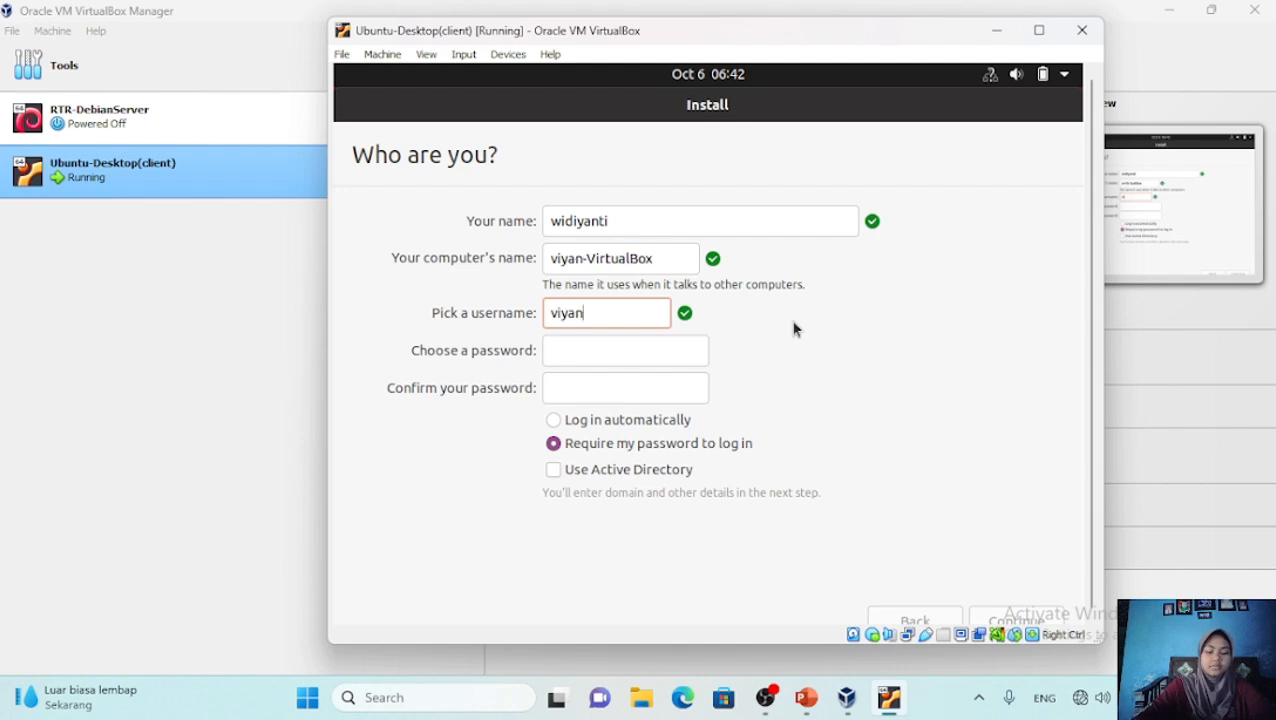
# Enter and confirm the account password, then start the installation
pyautogui.click(569, 358)
pyautogui.write('12345')
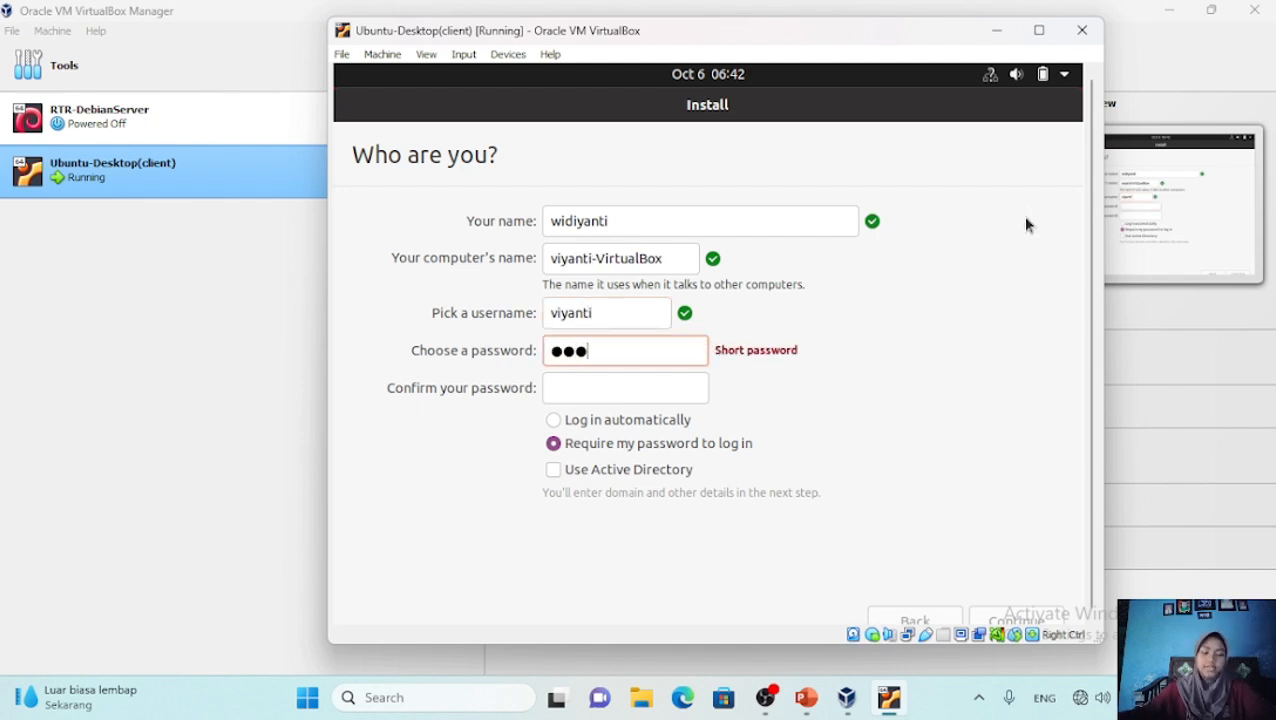
pyautogui.press('Tab')
pyautogui.write('12345')
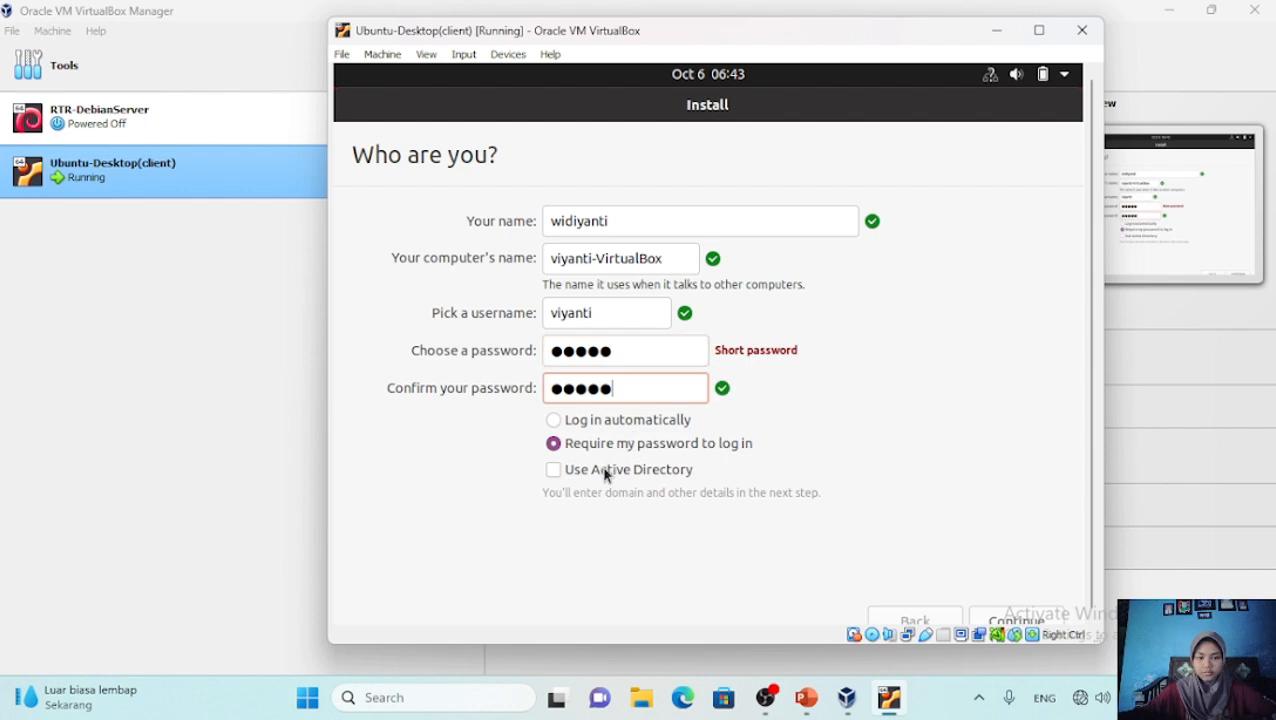
pyautogui.click(1020, 624)
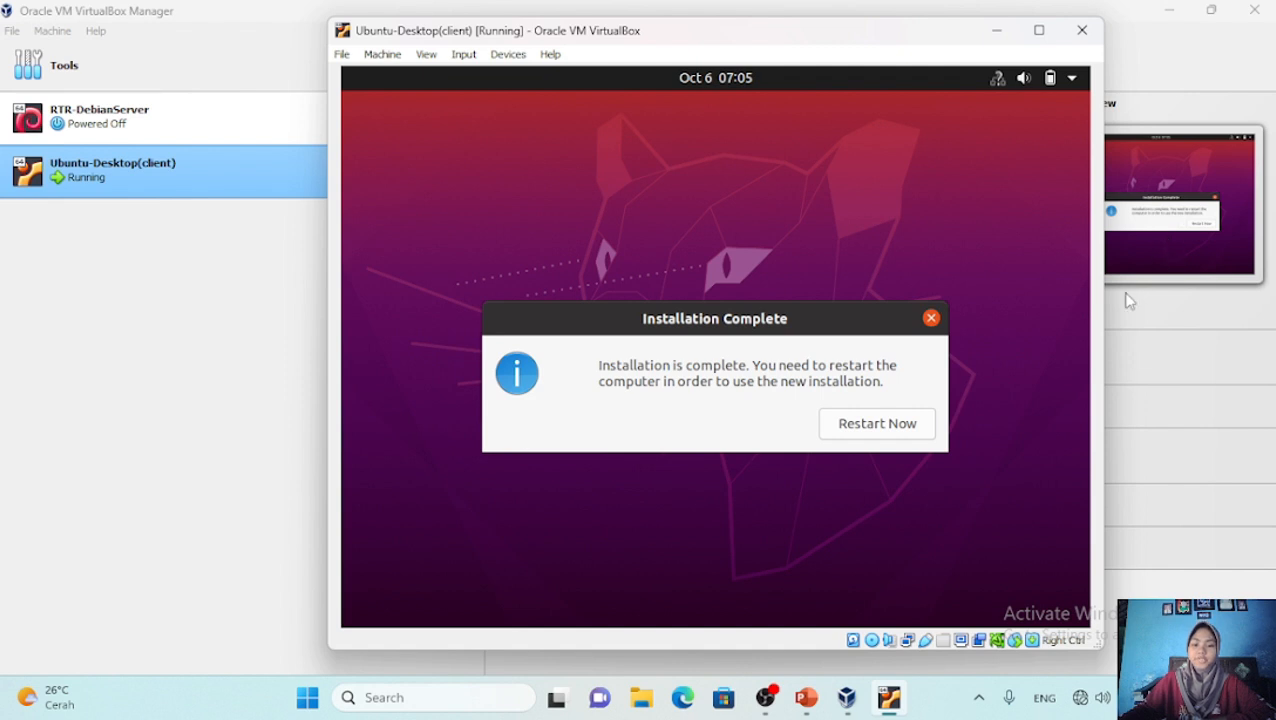
# Restart Ubuntu-Desktop(client) now that the installation is complete
pyautogui.click(895, 425)
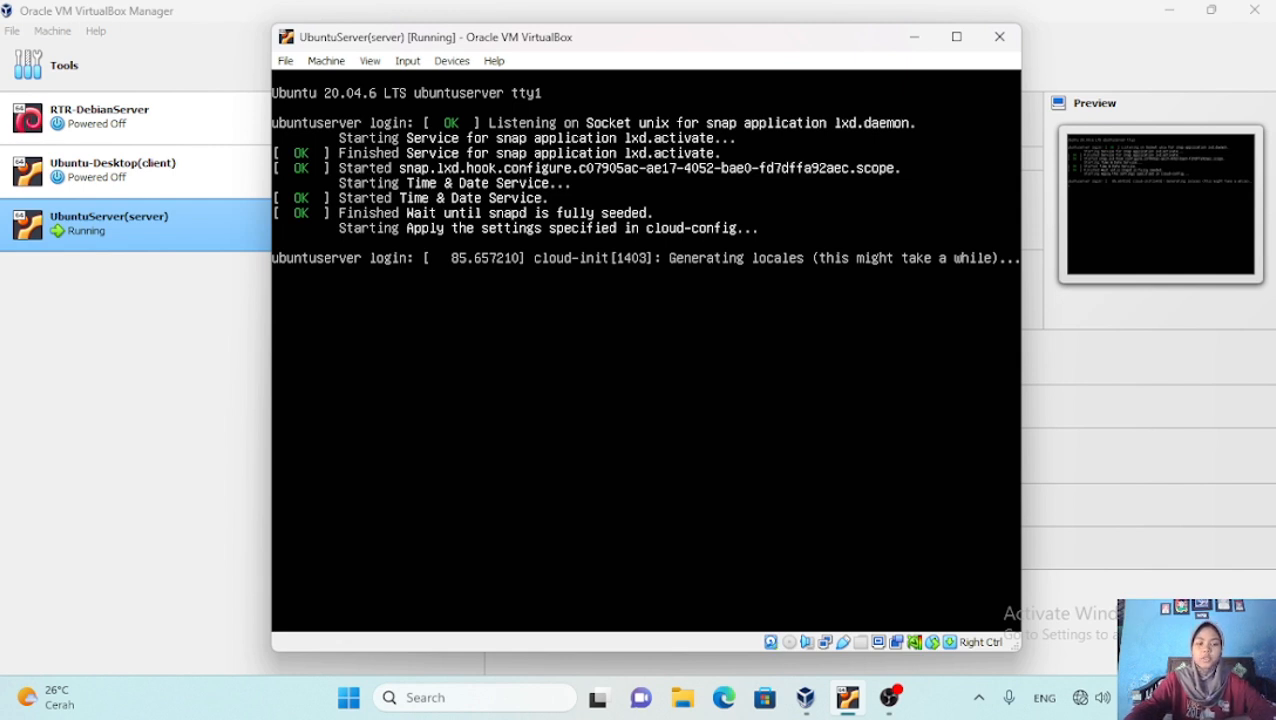
# Log in to the UbuntuServer(server) console with its username and password
pyautogui.press('Return')
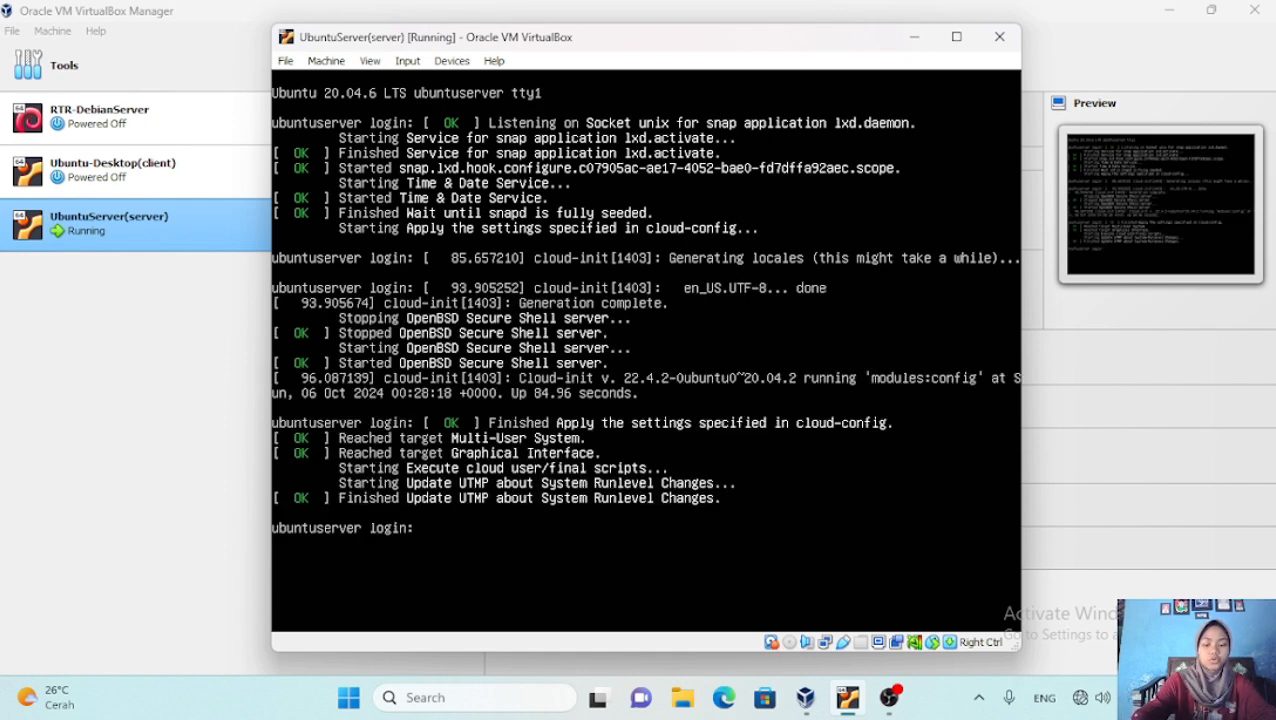
pyautogui.write('ubuntus')
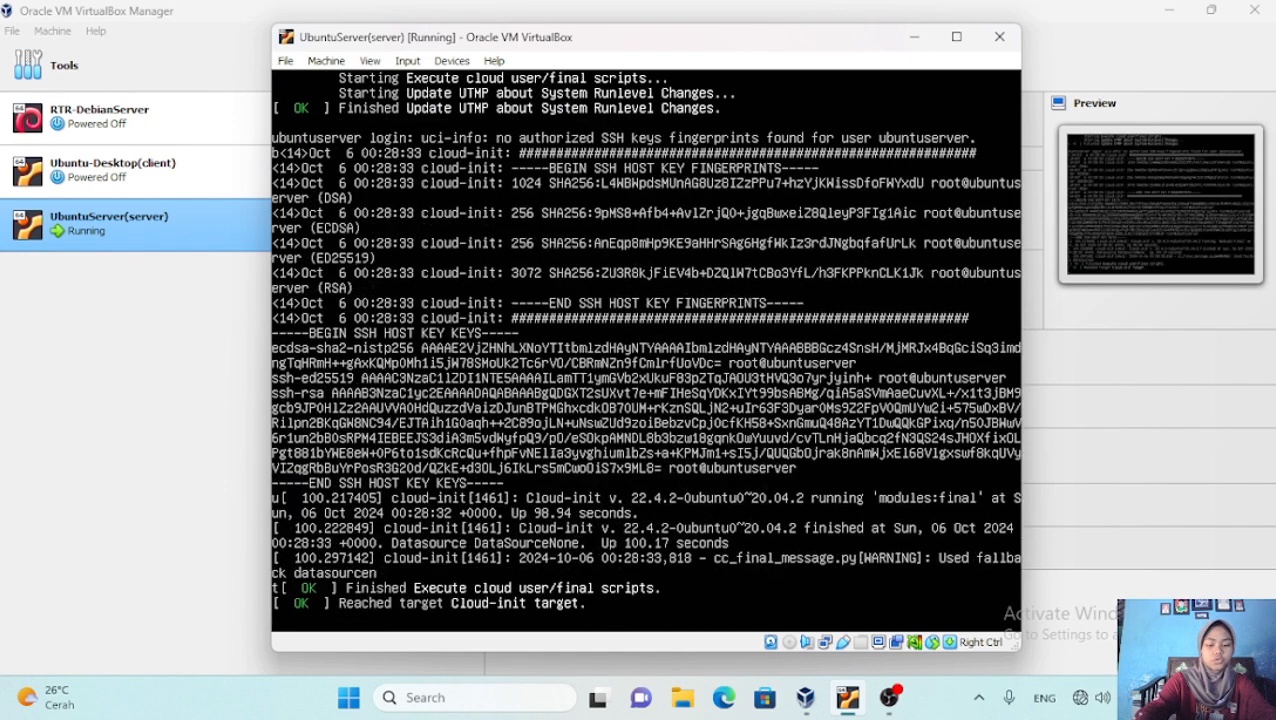
pyautogui.write('erver')
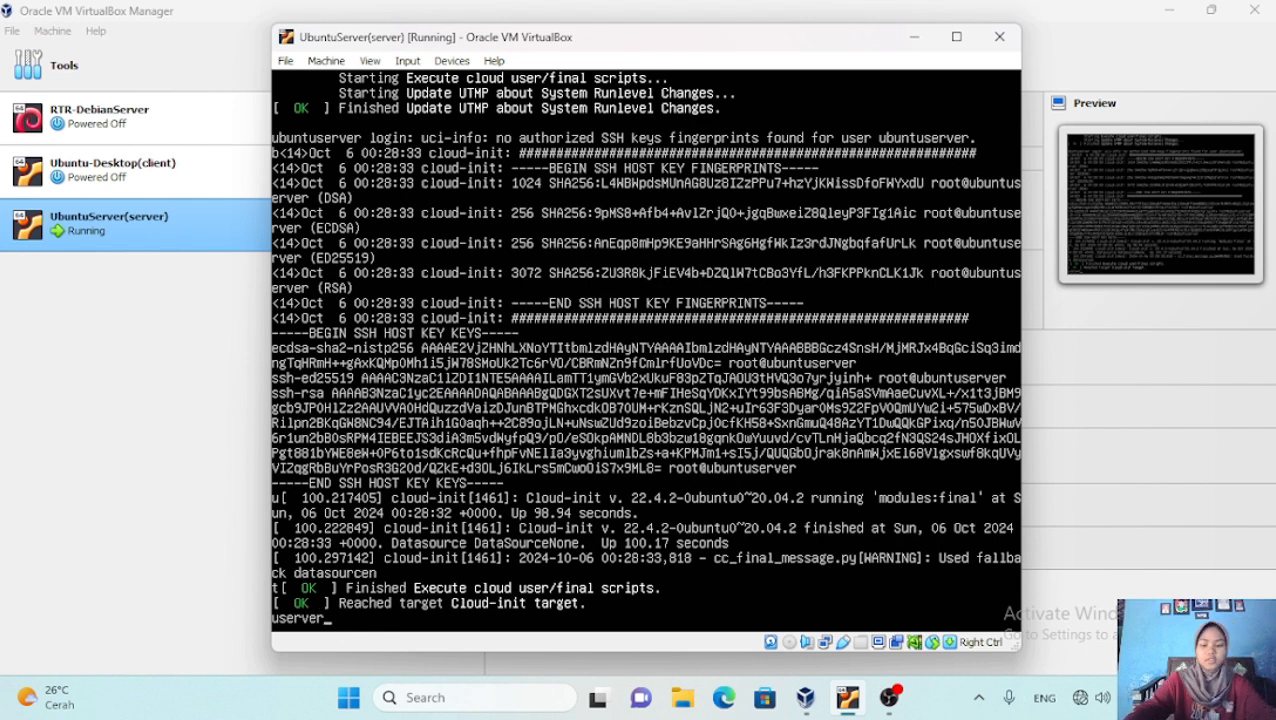
pyautogui.press('Return')
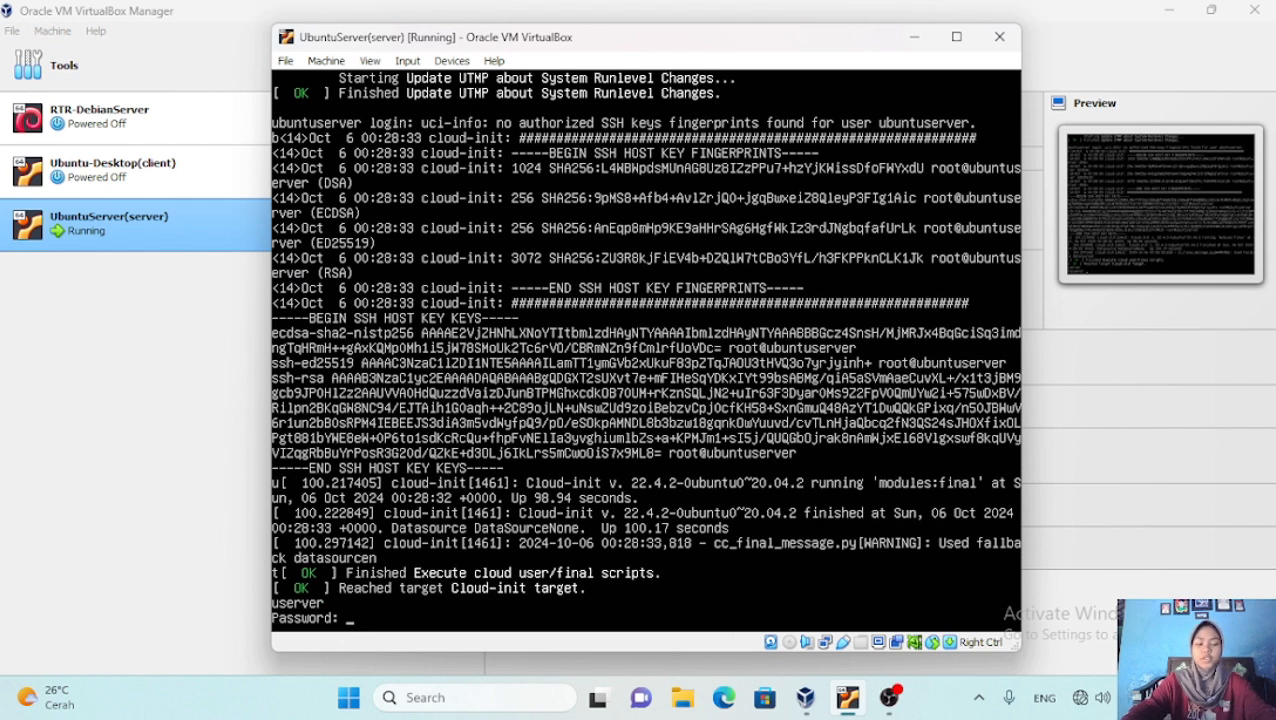
pyautogui.press('Return')
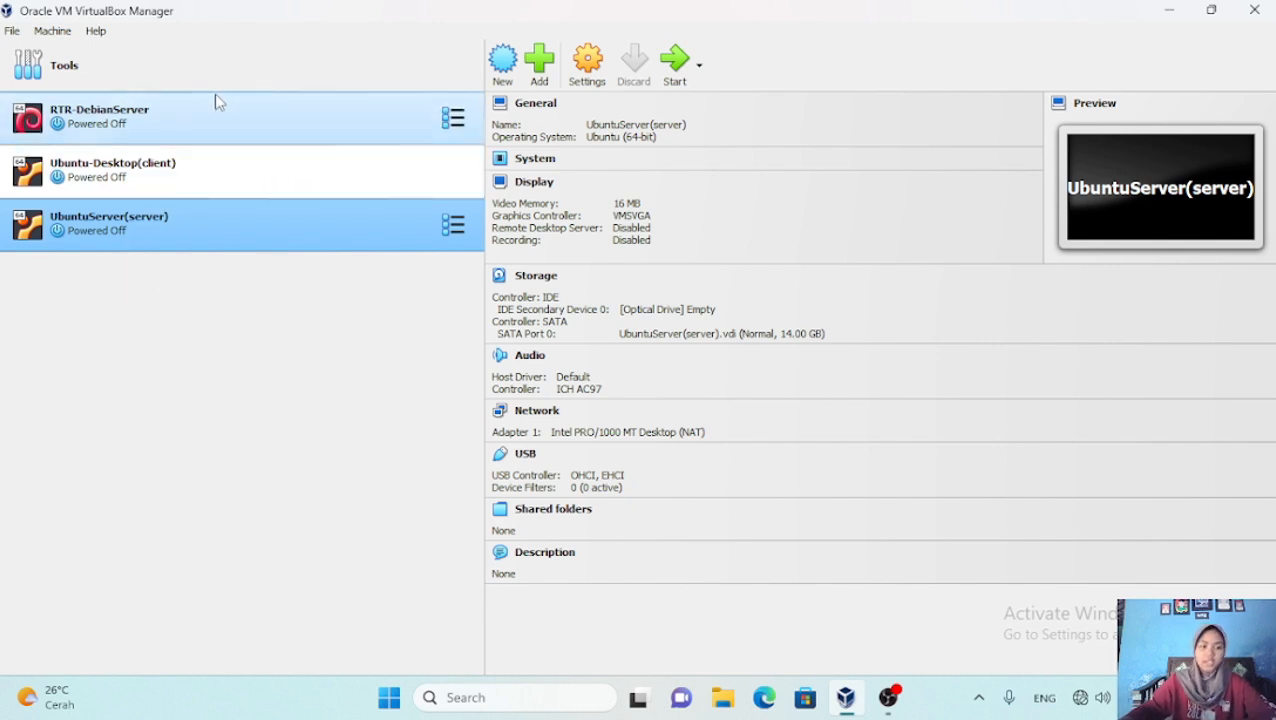
# Full-clone RTR-DebianServer into a new machine named Debianserver(server)
pyautogui.click(230, 121)
pyautogui.rightClick(230, 121)
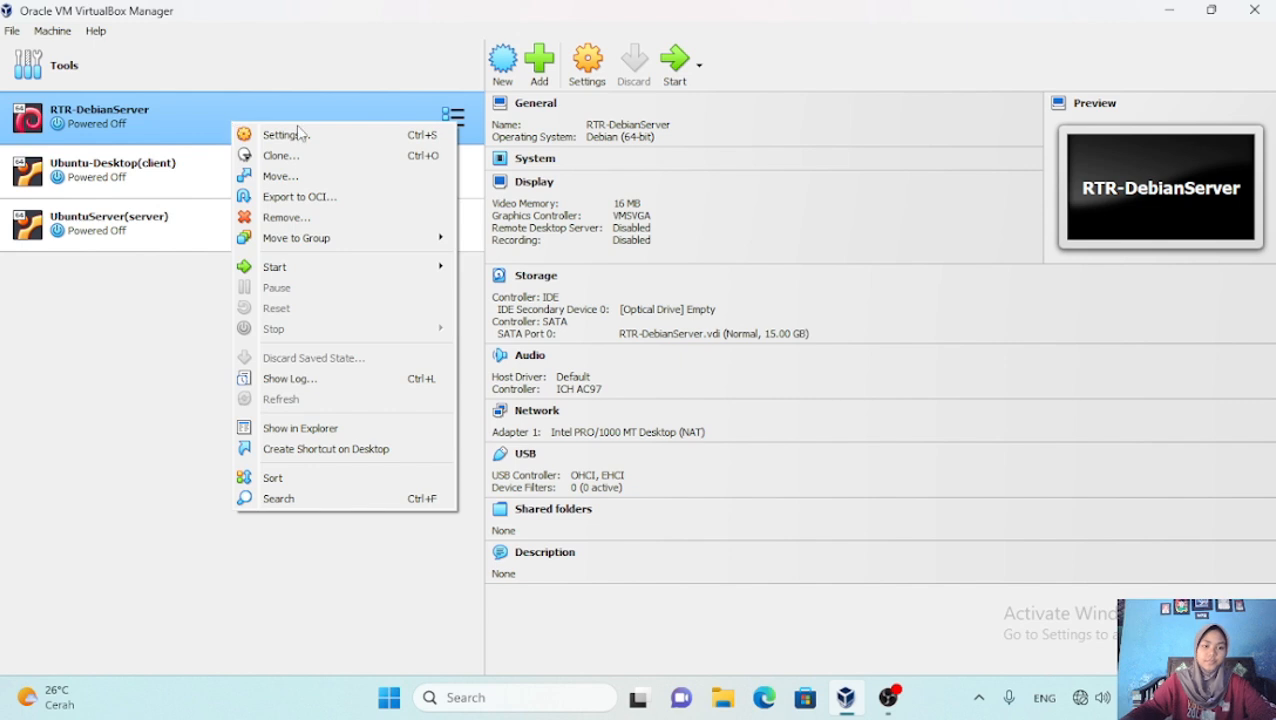
pyautogui.click(327, 158)
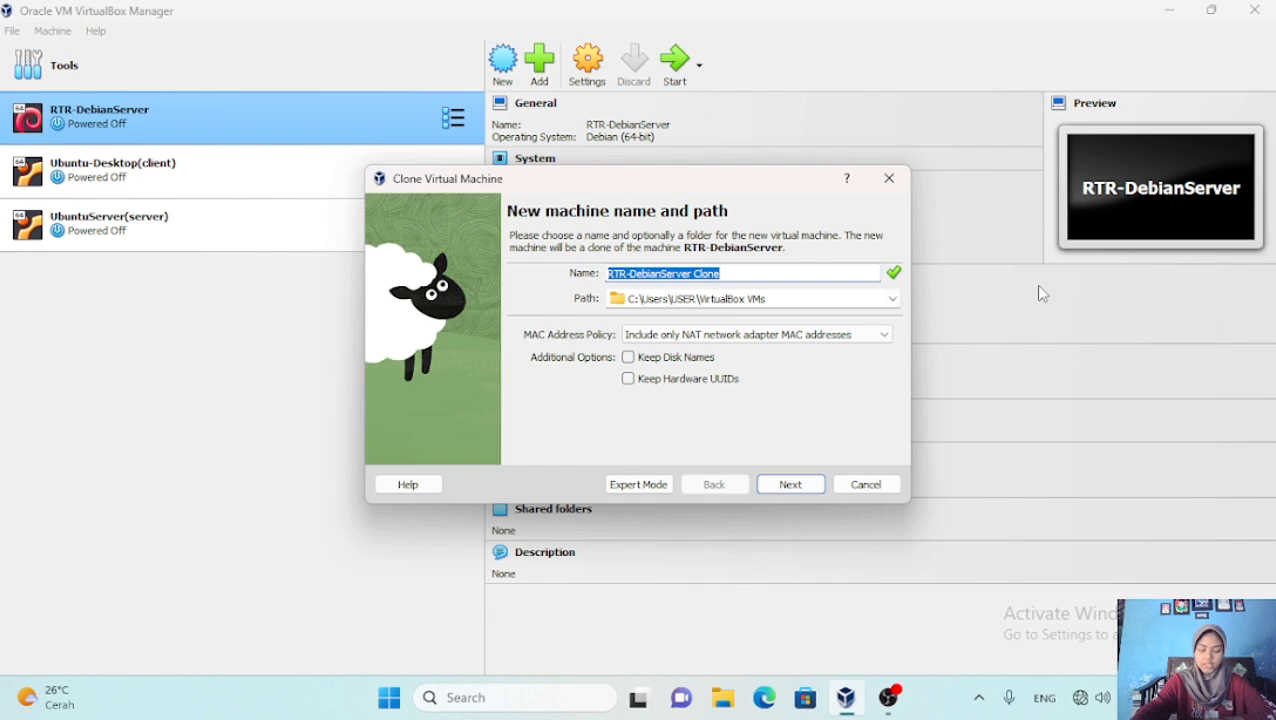
pyautogui.press('BackSpace')
pyautogui.write('D')
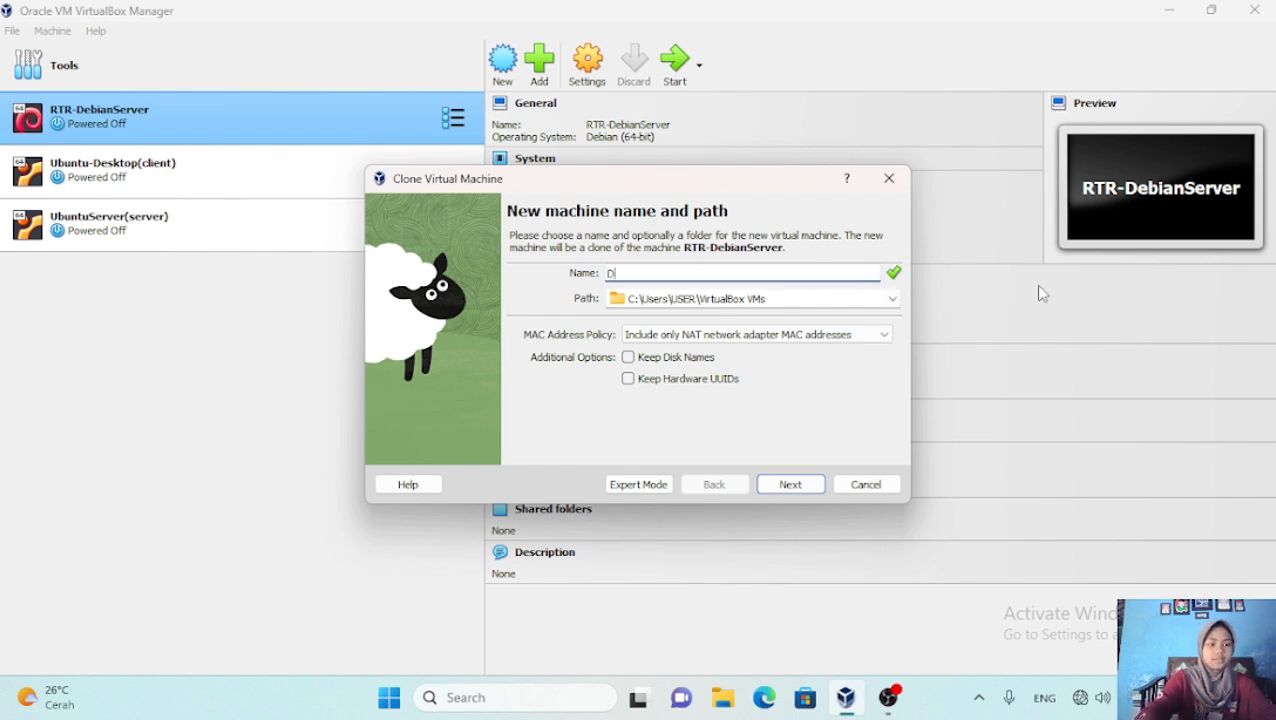
pyautogui.write('eb')
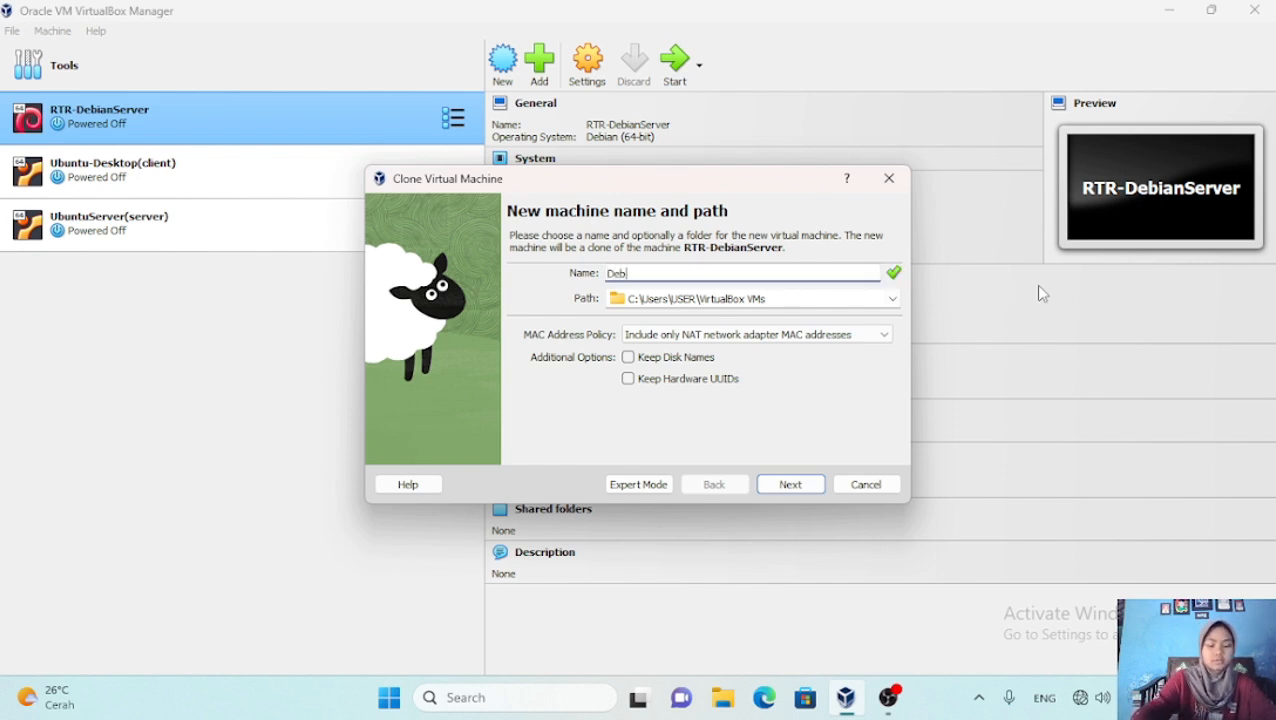
pyautogui.write('ianserve')
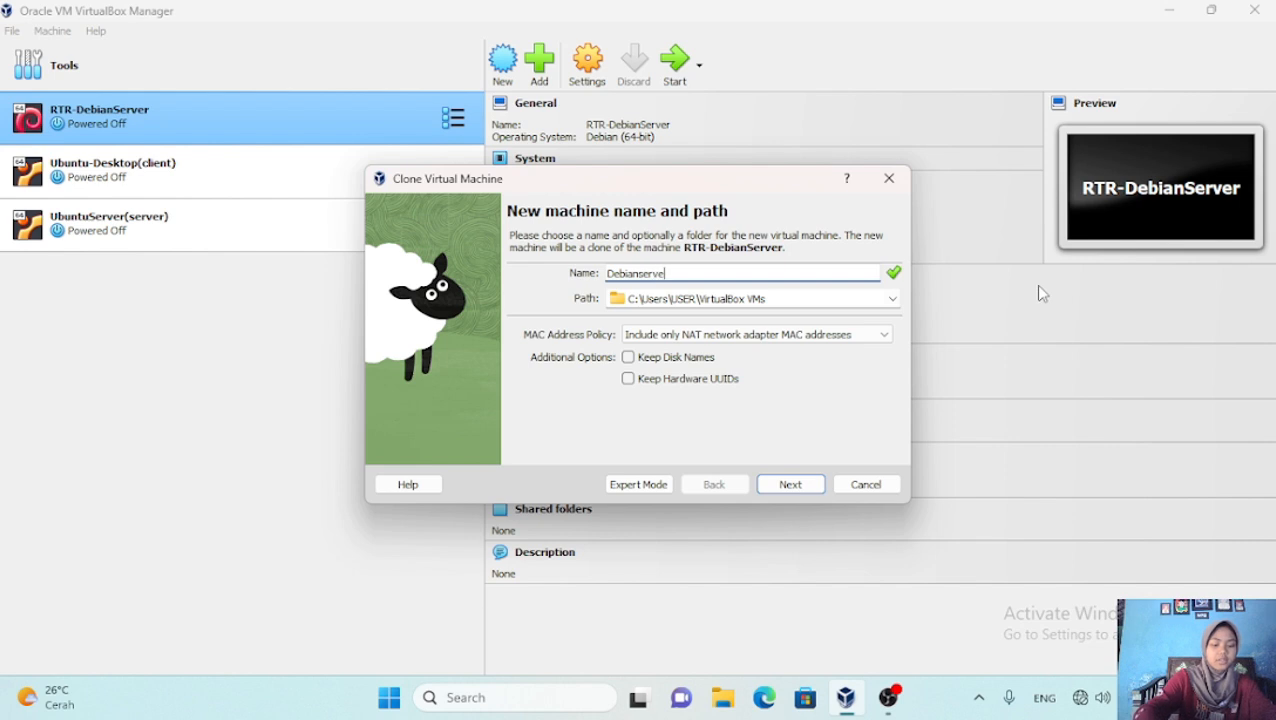
pyautogui.write('r')
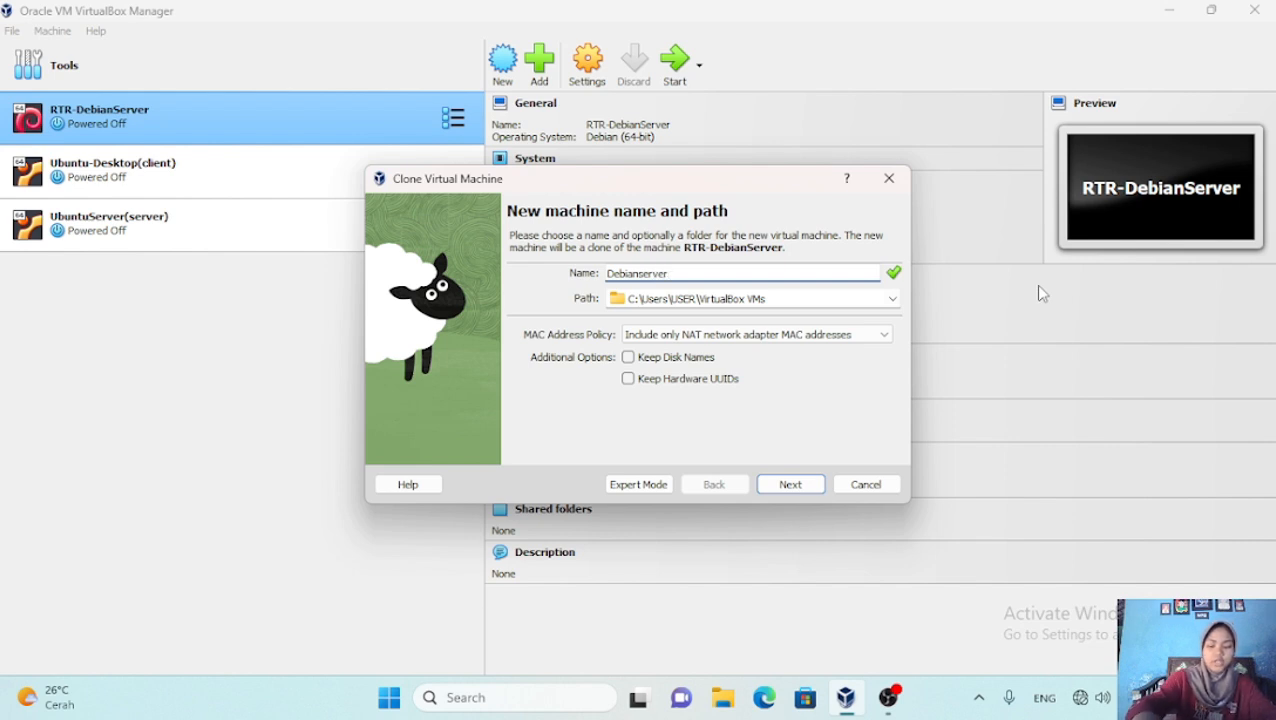
pyautogui.write('(server)')
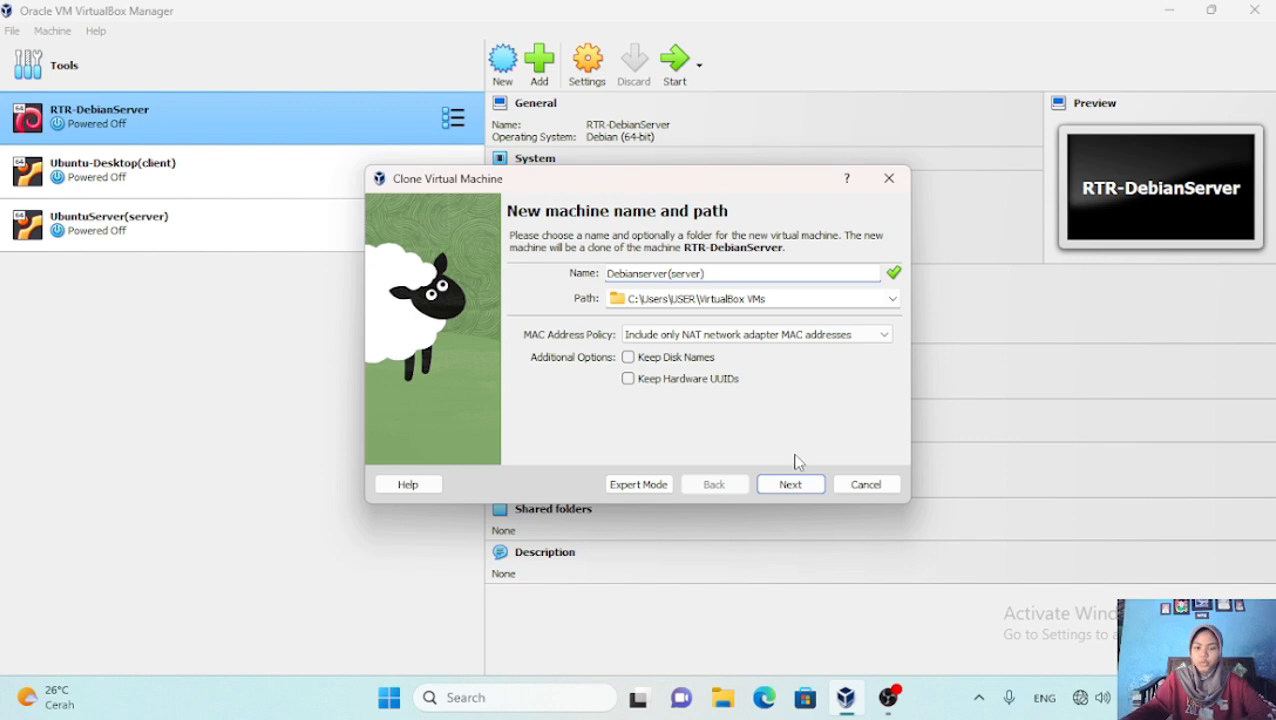
pyautogui.click(790, 485)
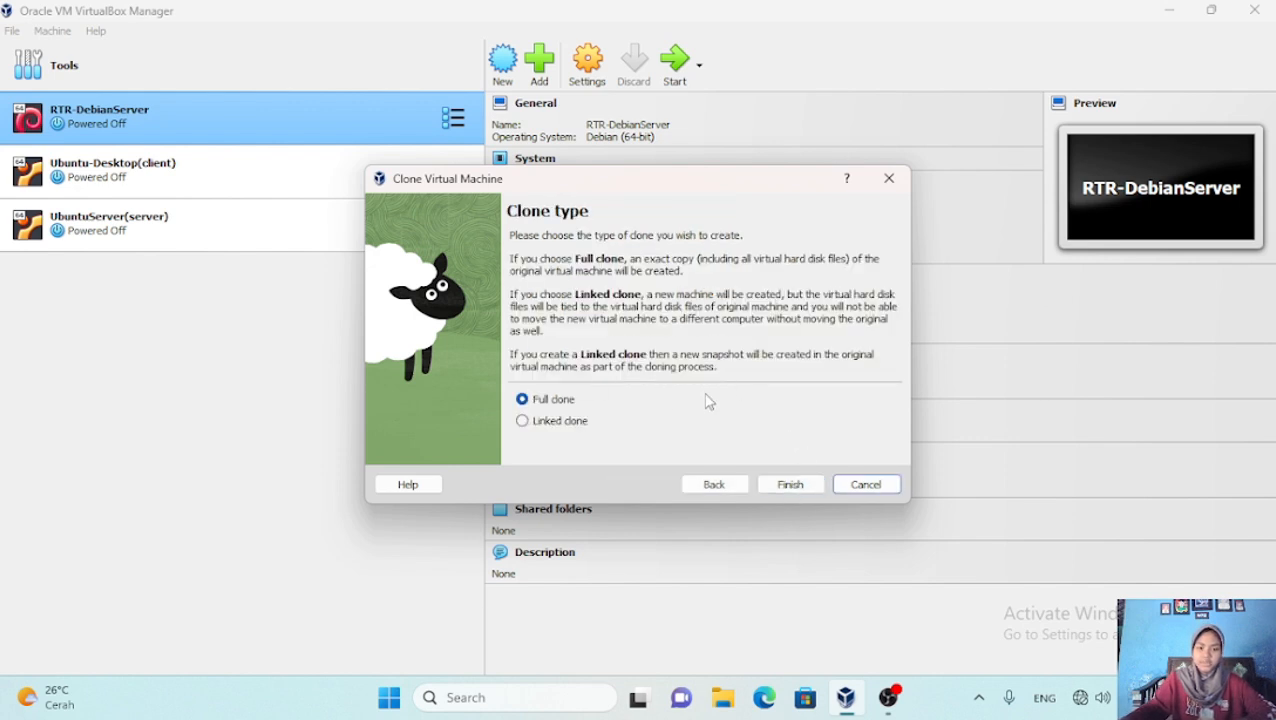
pyautogui.click(793, 494)
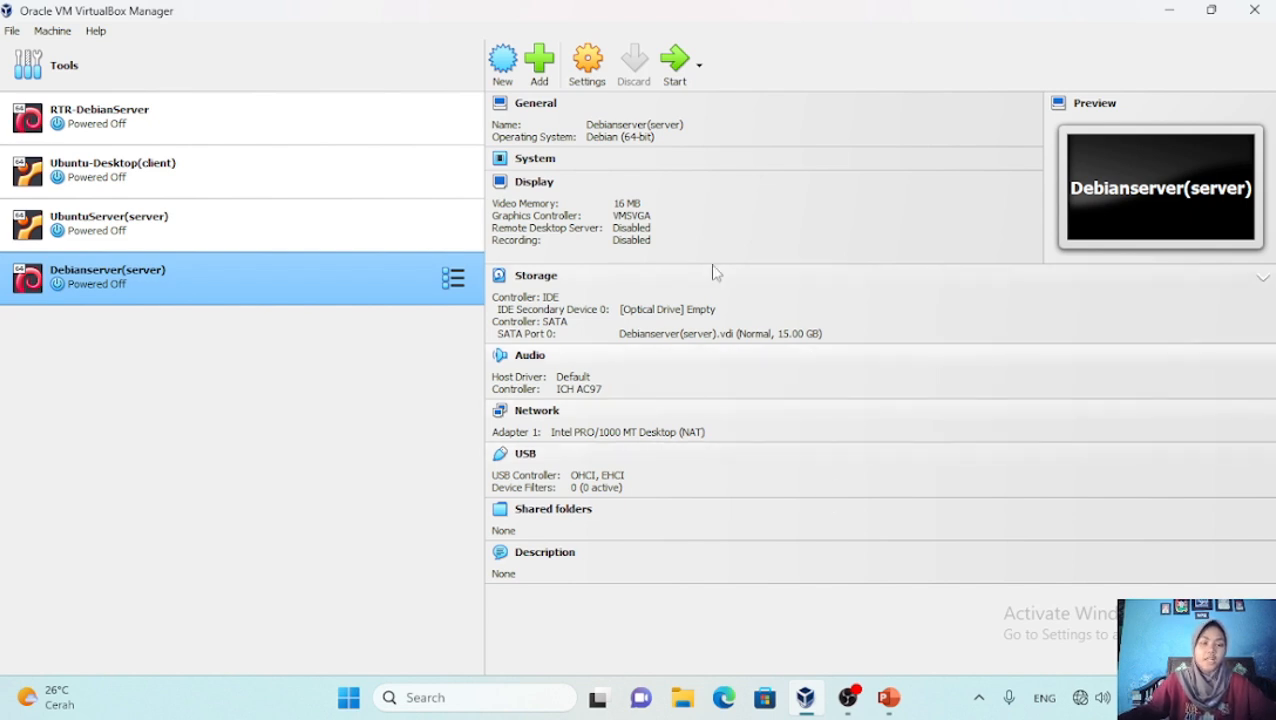
# Take a snapshot of RTR-DebianServer named Default from its Snapshots view
pyautogui.click(306, 126)
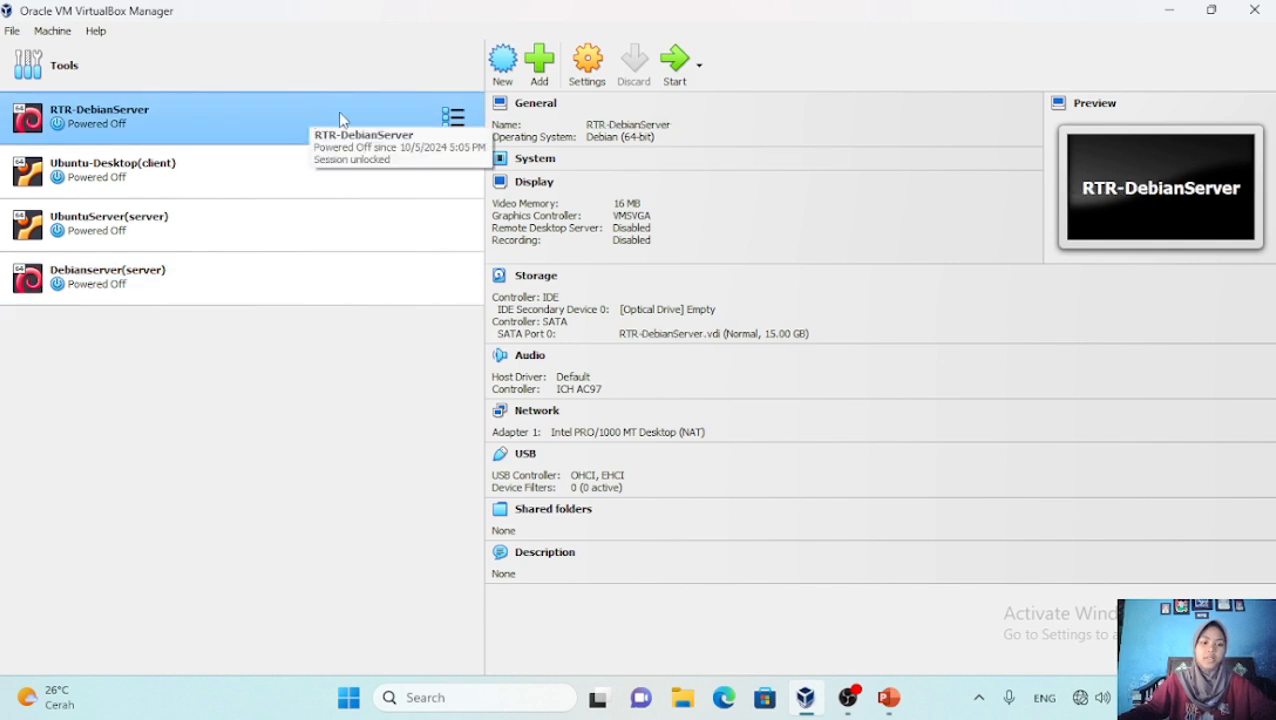
pyautogui.click(452, 117)
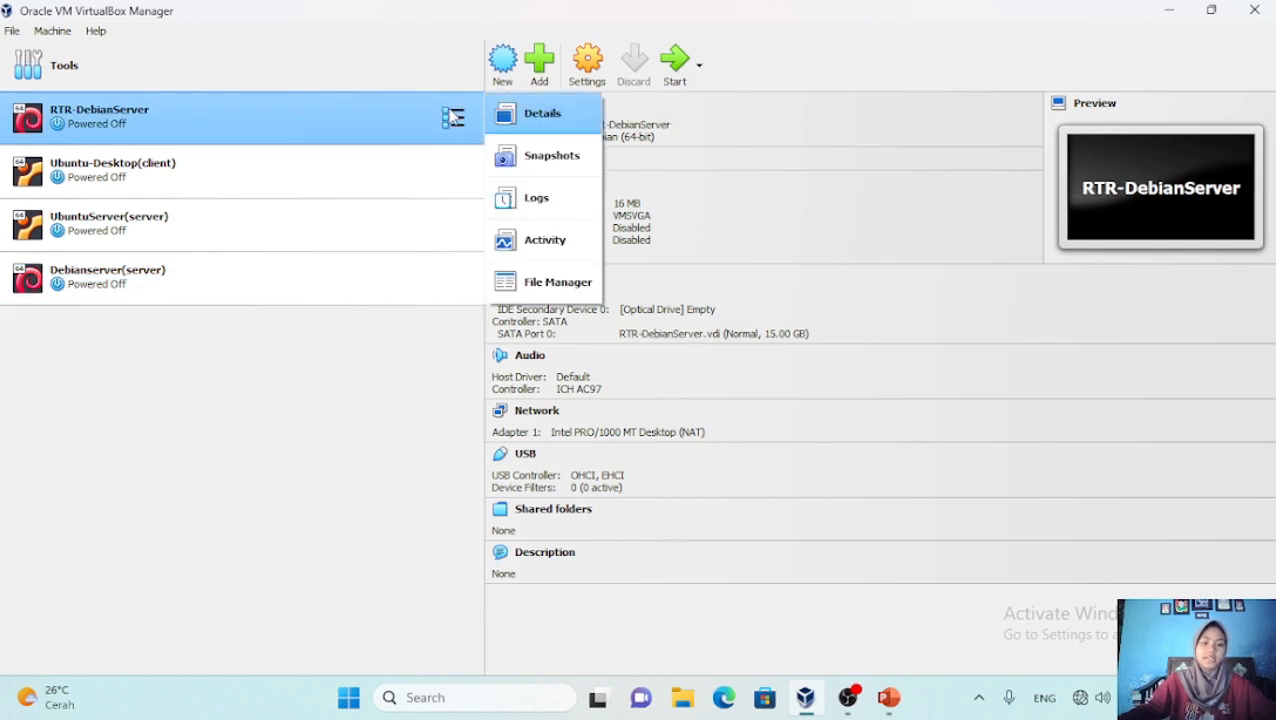
pyautogui.click(553, 157)
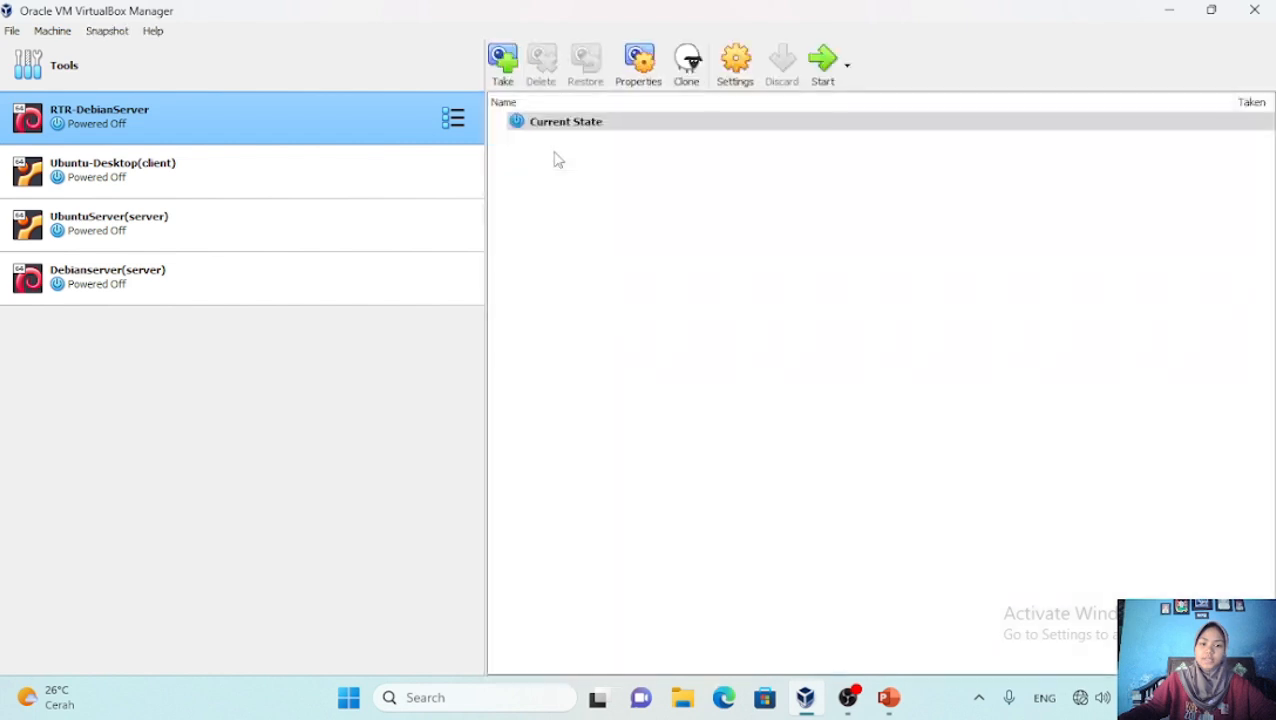
pyautogui.click(503, 66)
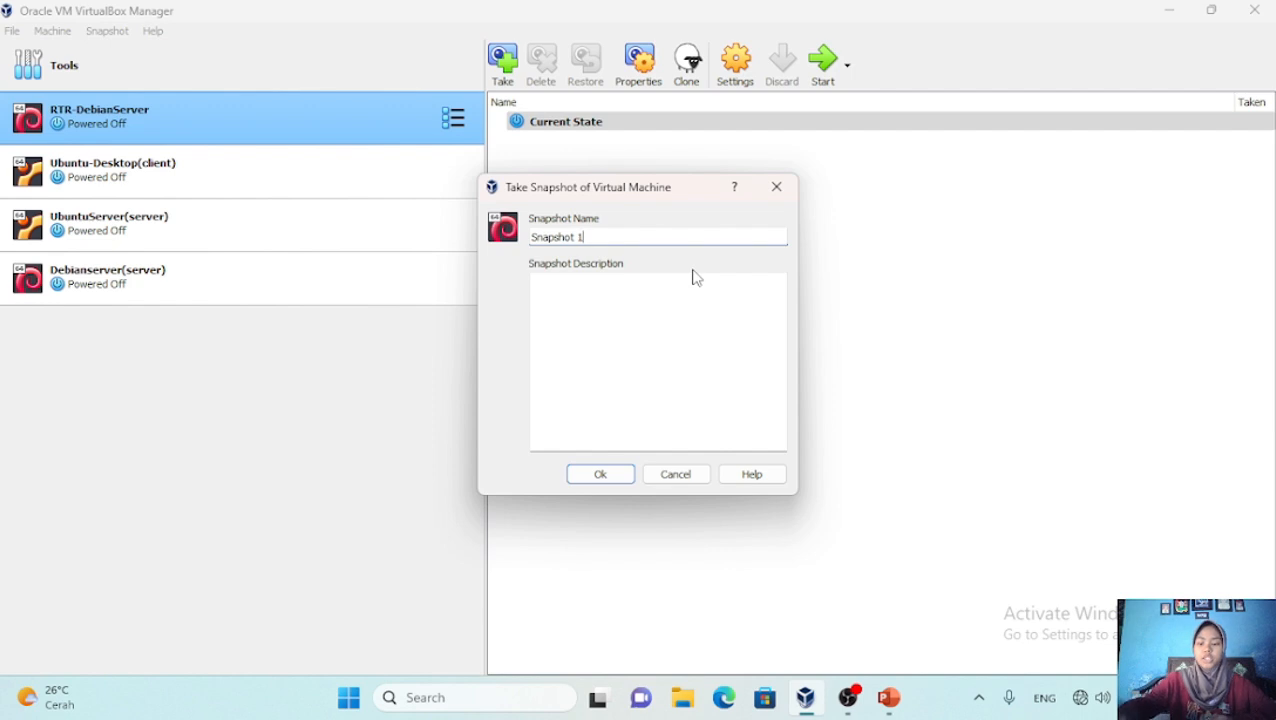
pyautogui.press('BackSpace')
pyautogui.press('BackSpace')
pyautogui.press('BackSpace')
pyautogui.press('BackSpace')
pyautogui.press('BackSpace')
pyautogui.press('BackSpace')
pyautogui.press('BackSpace')
pyautogui.press('BackSpace')
pyautogui.press('BackSpace')
pyautogui.press('BackSpace')
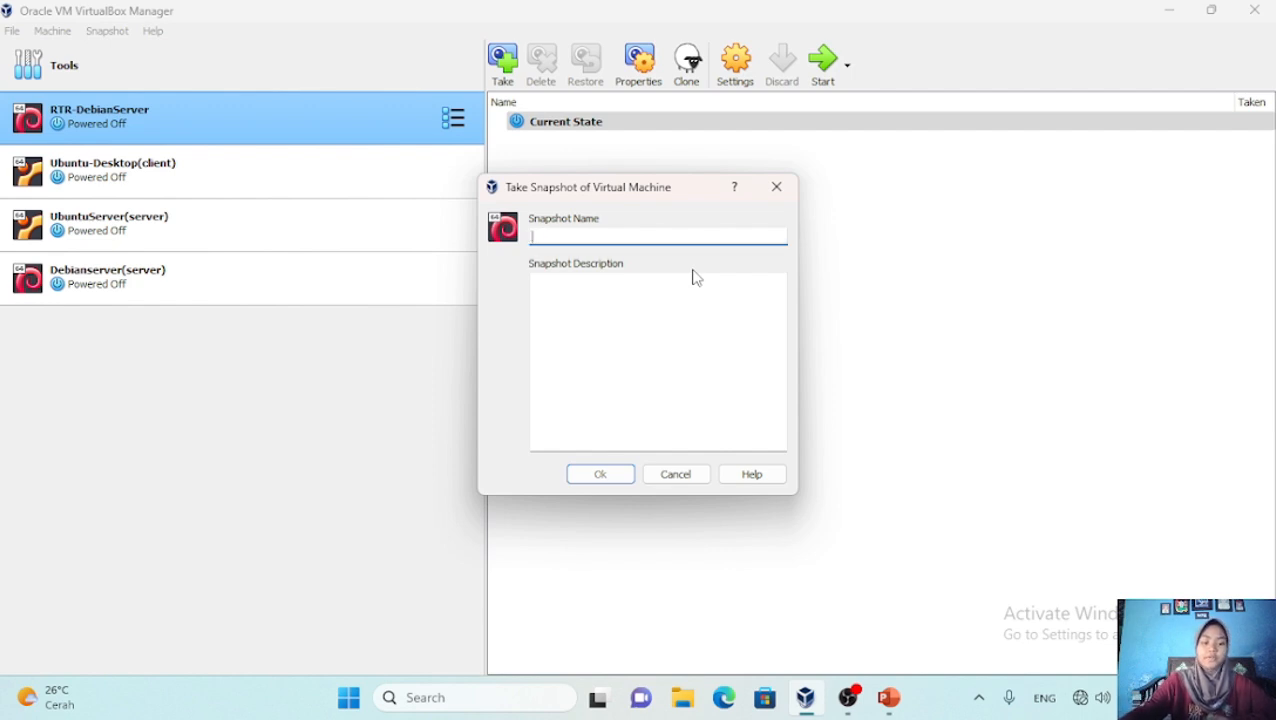
pyautogui.write('Default')
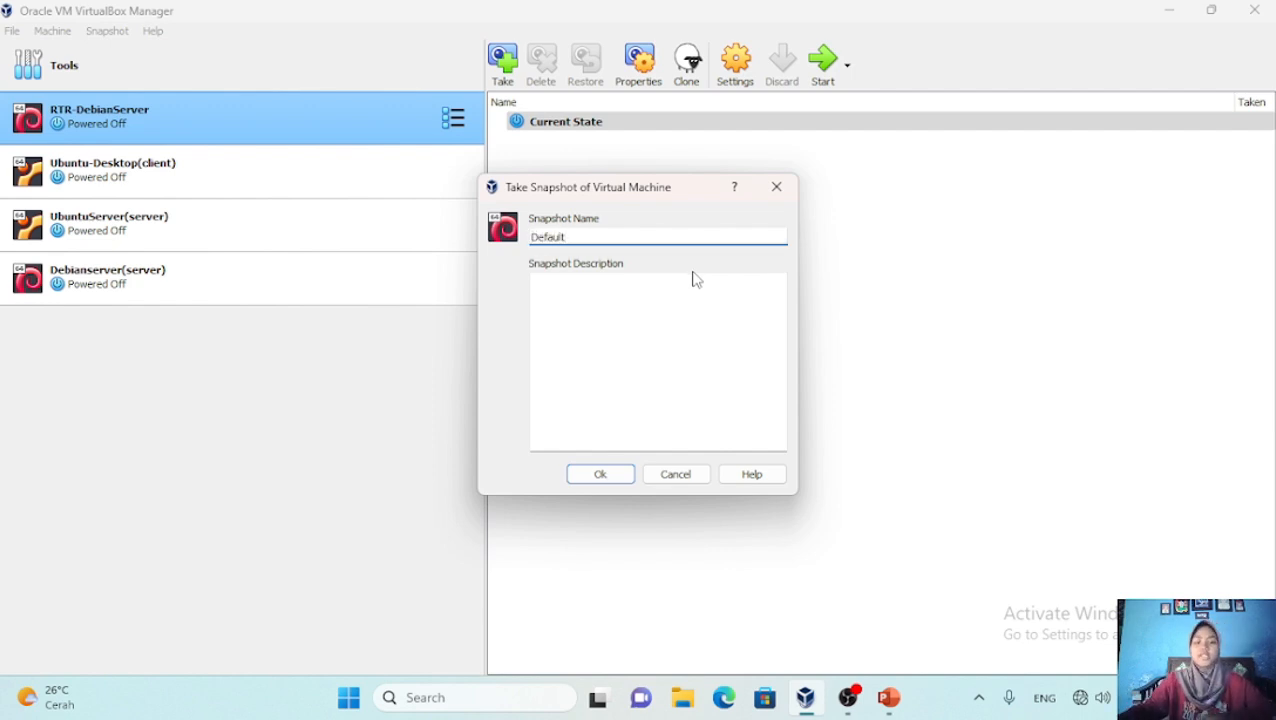
pyautogui.click(614, 478)
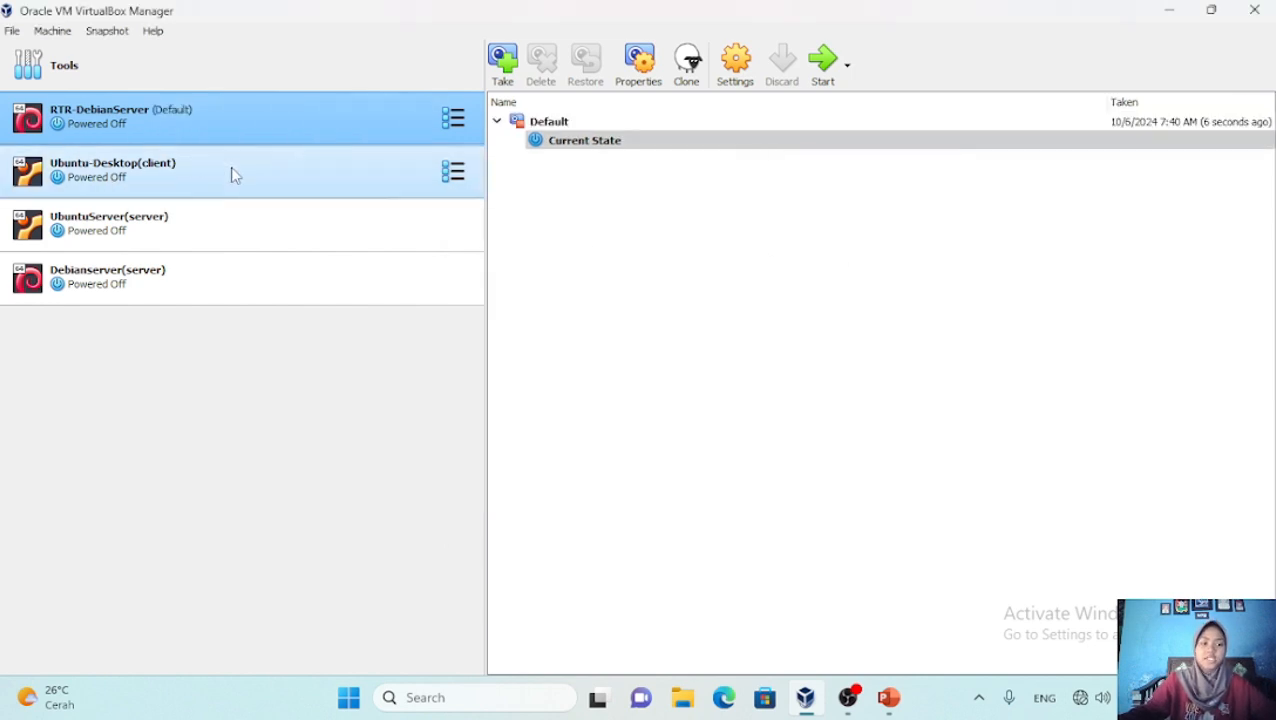
# Take a Default snapshot of Ubuntu-Desktop(client), copying the name Default for reuse
pyautogui.click(454, 172)
pyautogui.click(541, 210)
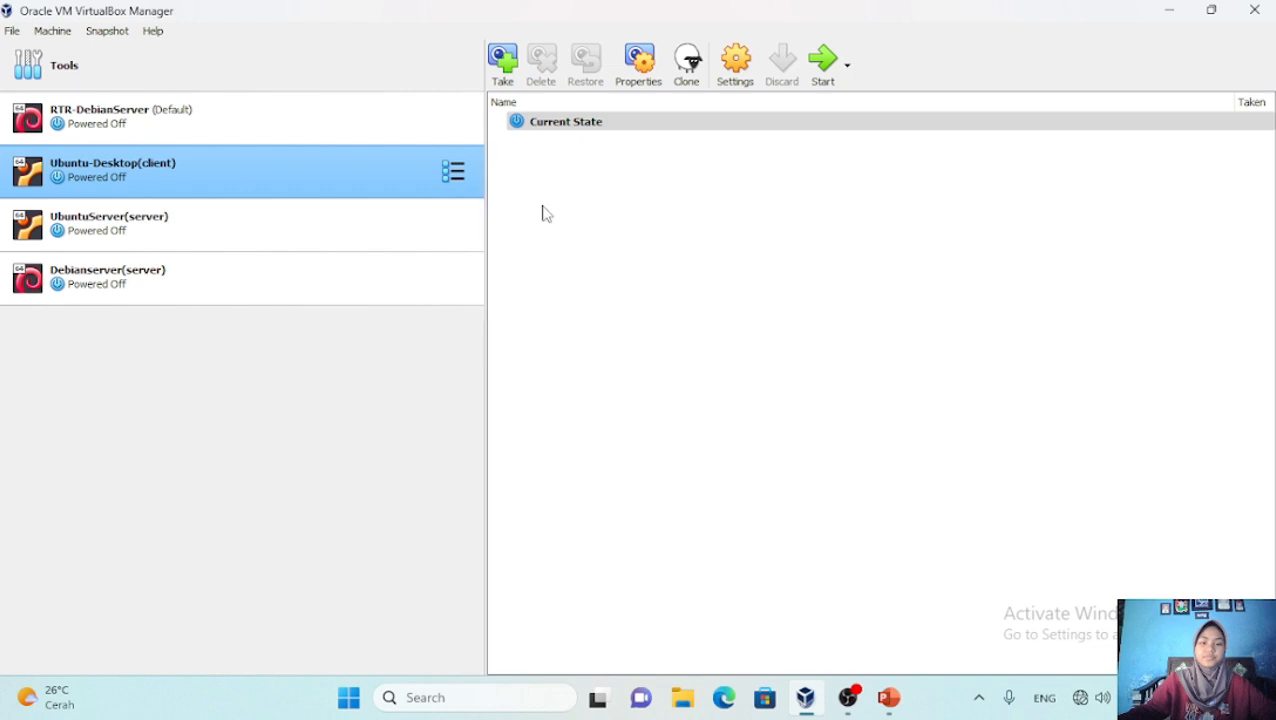
pyautogui.click(501, 60)
pyautogui.press('BackSpace')
pyautogui.press('BackSpace')
pyautogui.press('BackSpace')
pyautogui.press('BackSpace')
pyautogui.press('BackSpace')
pyautogui.press('BackSpace')
pyautogui.press('BackSpace')
pyautogui.press('BackSpace')
pyautogui.press('BackSpace')
pyautogui.press('BackSpace')
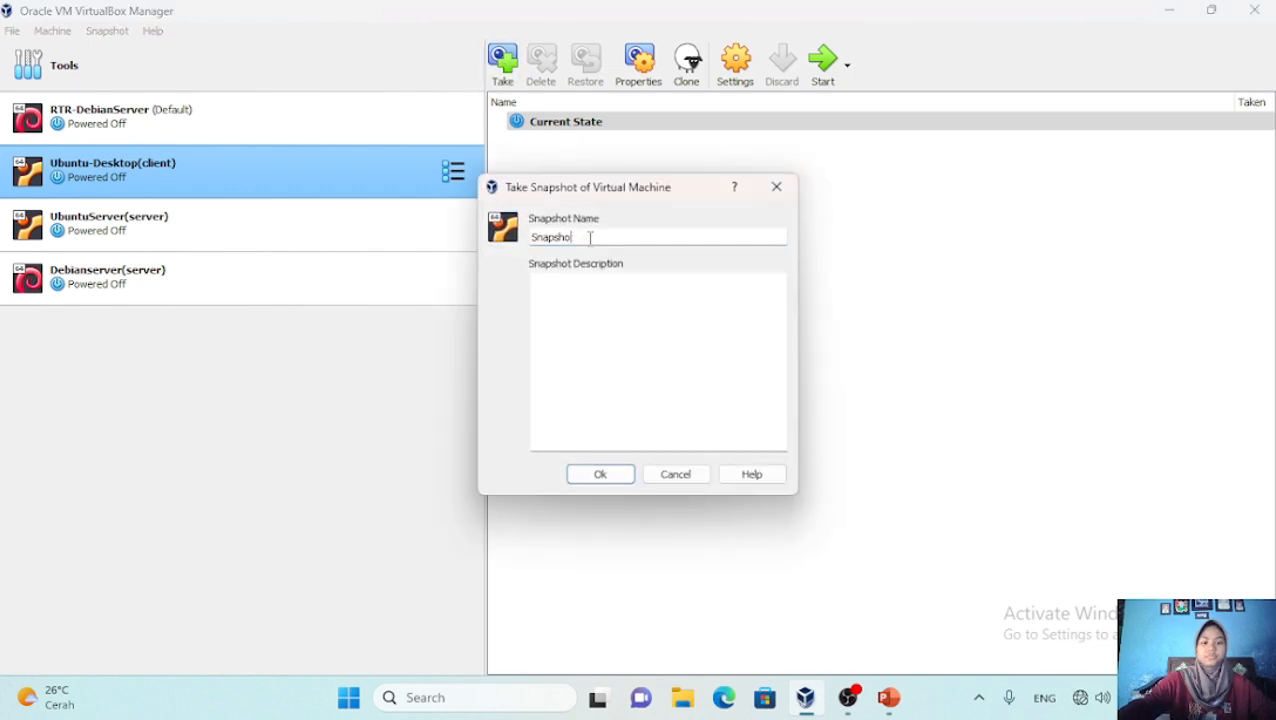
pyautogui.write('Default')
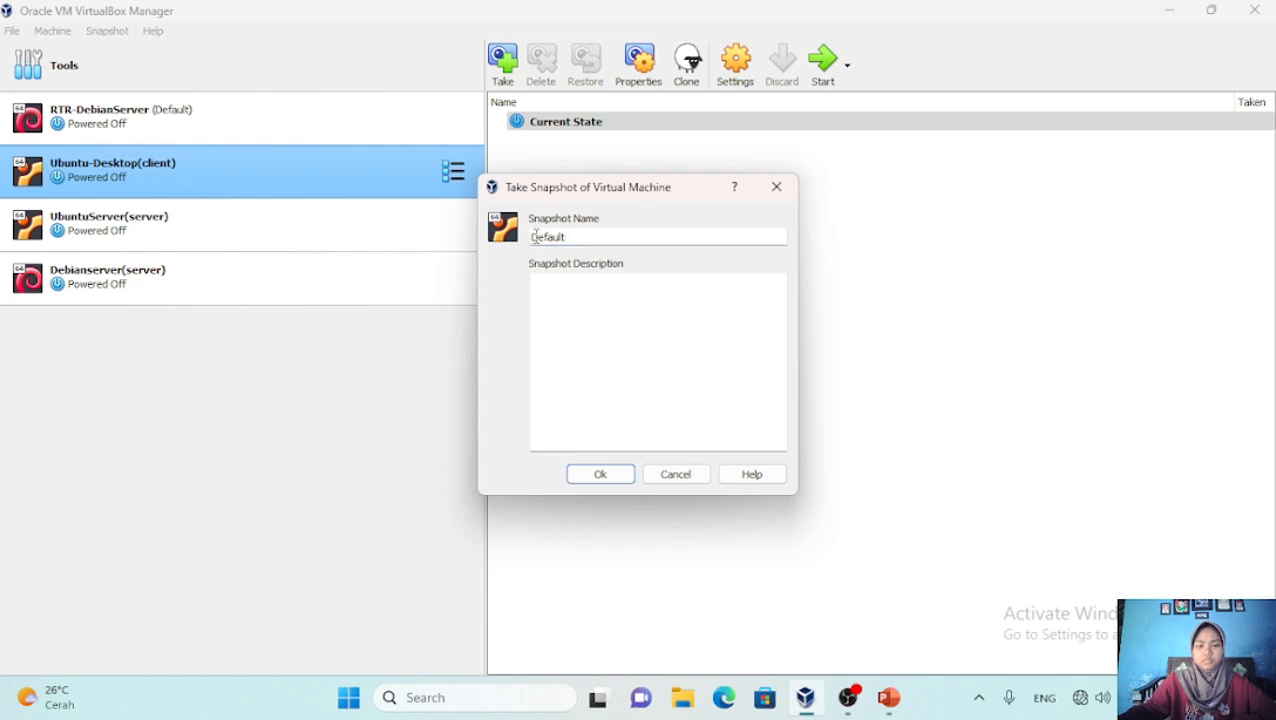
pyautogui.moveTo(531, 237); pyautogui.dragTo(566, 237)
pyautogui.rightClick(562, 238)
pyautogui.click(600, 315)
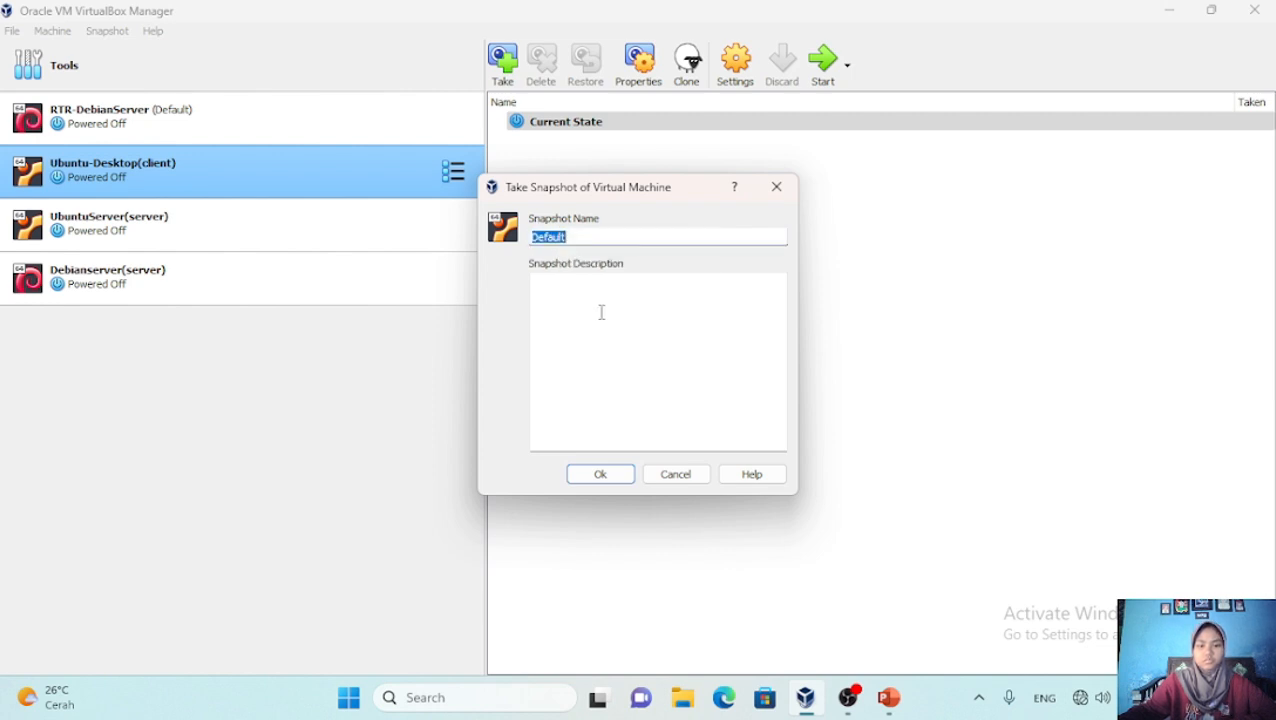
pyautogui.click(592, 235)
pyautogui.click(610, 475)
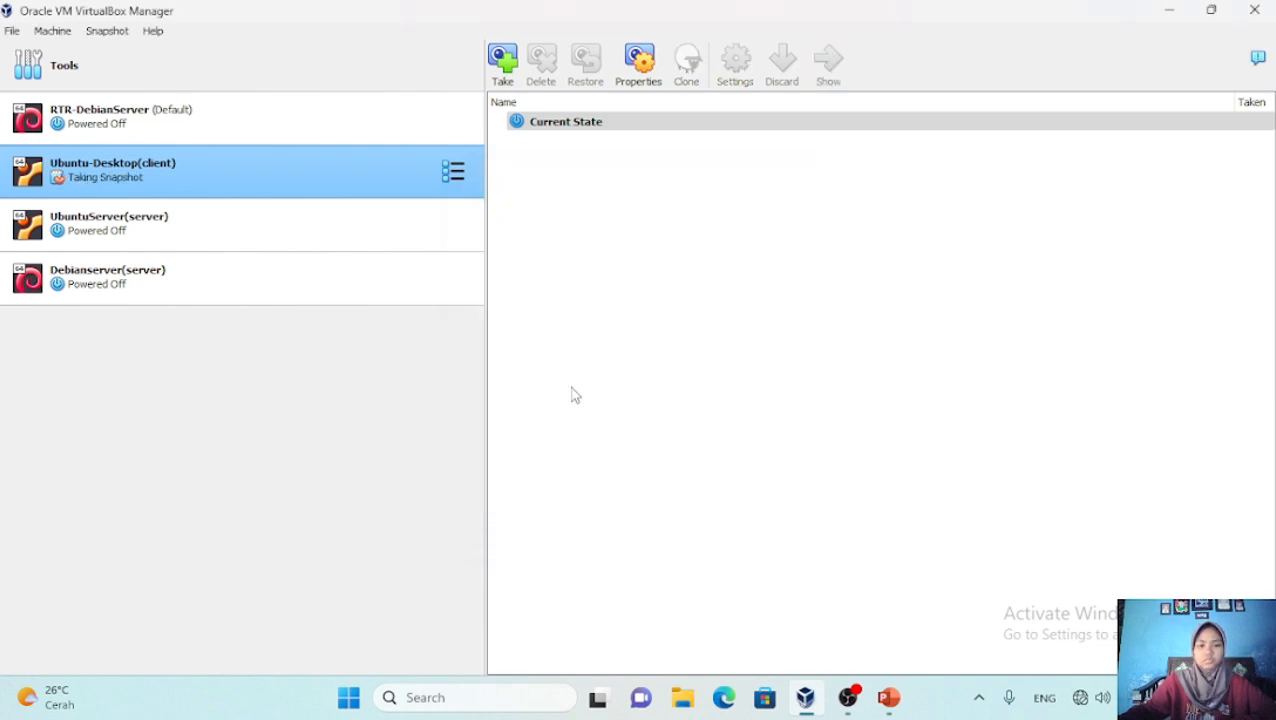
# Take a snapshot of UbuntuServer(server) with the pasted name Default
pyautogui.click(345, 240)
pyautogui.click(501, 58)
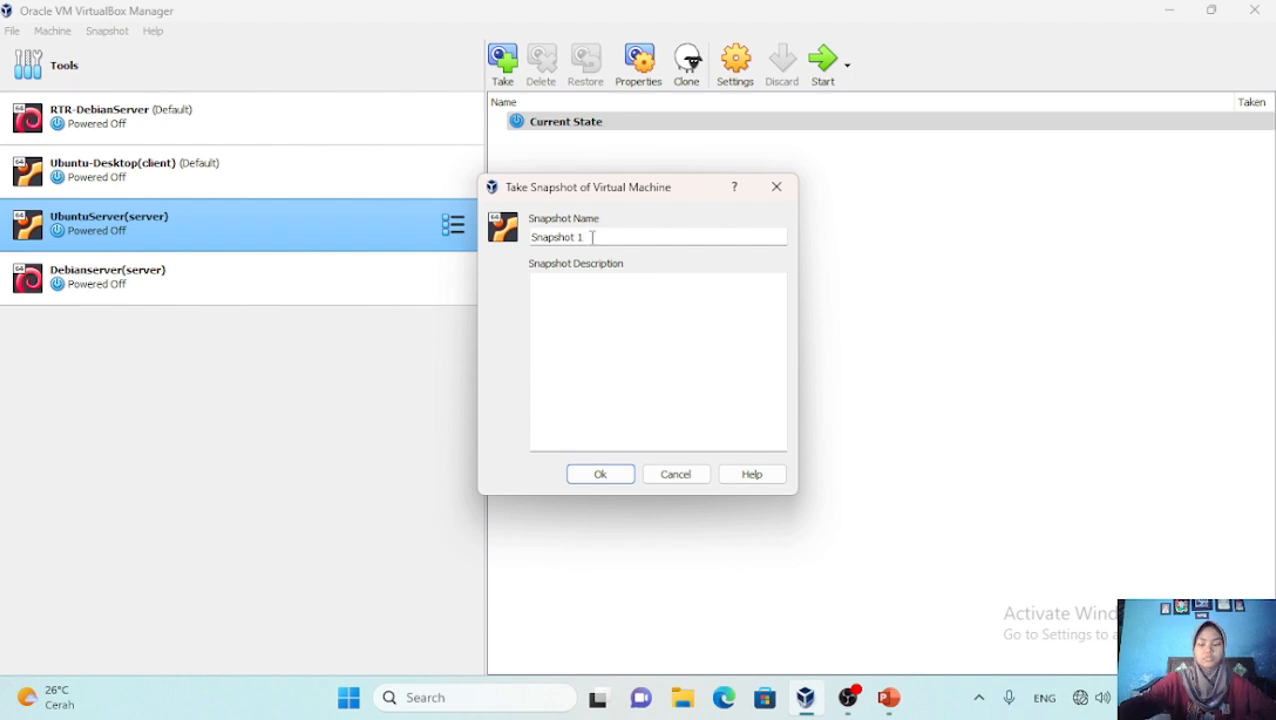
pyautogui.press('BackSpace')
pyautogui.press('BackSpace')
pyautogui.press('BackSpace')
pyautogui.press('BackSpace')
pyautogui.press('BackSpace')
pyautogui.press('BackSpace')
pyautogui.press('BackSpace')
pyautogui.press('BackSpace')
pyautogui.press('BackSpace')
pyautogui.press('BackSpace')
pyautogui.rightClick(587, 243)
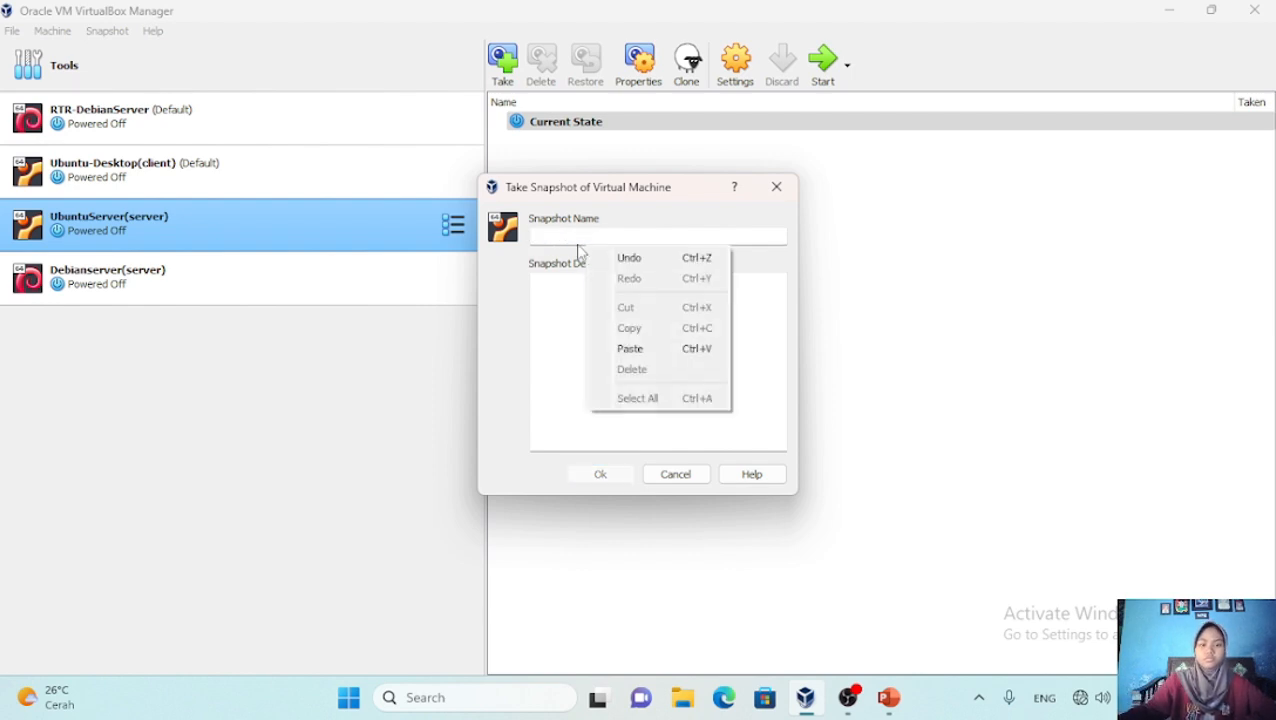
pyautogui.click(650, 348)
pyautogui.click(608, 474)
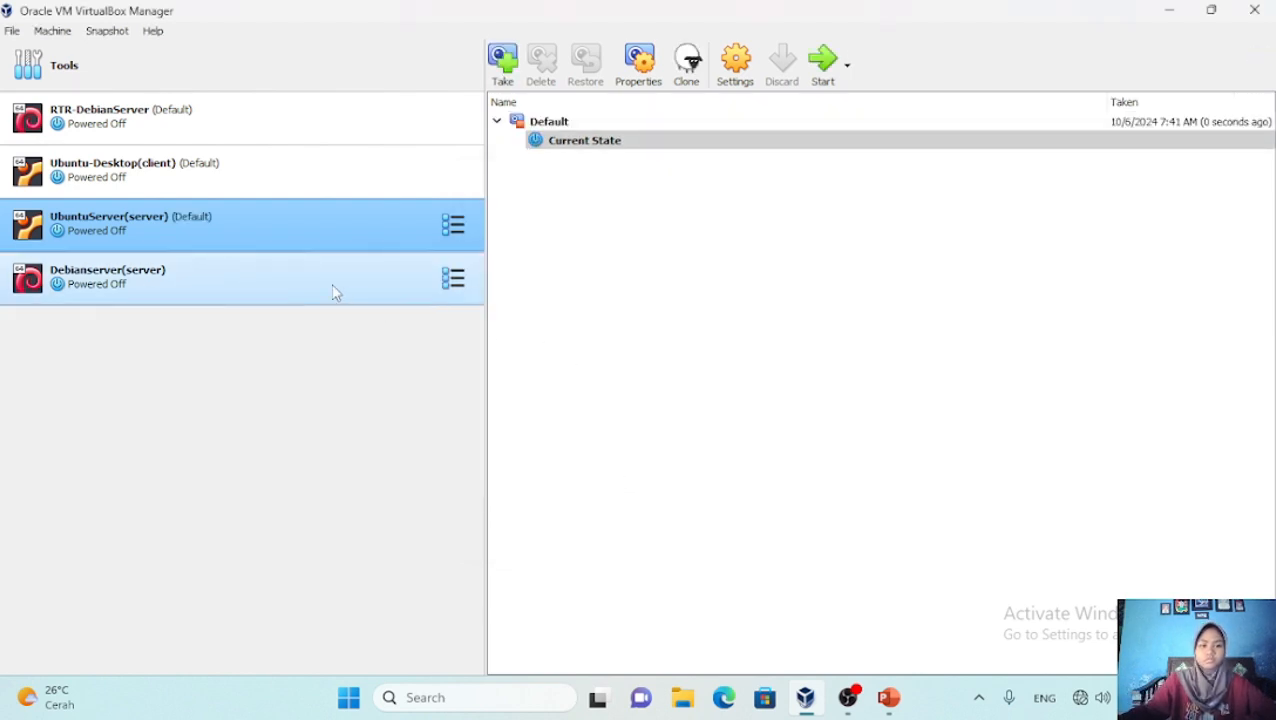
# Take a Default snapshot of Debianserver(server), then advance to the network topology slide
pyautogui.click(341, 282)
pyautogui.click(503, 66)
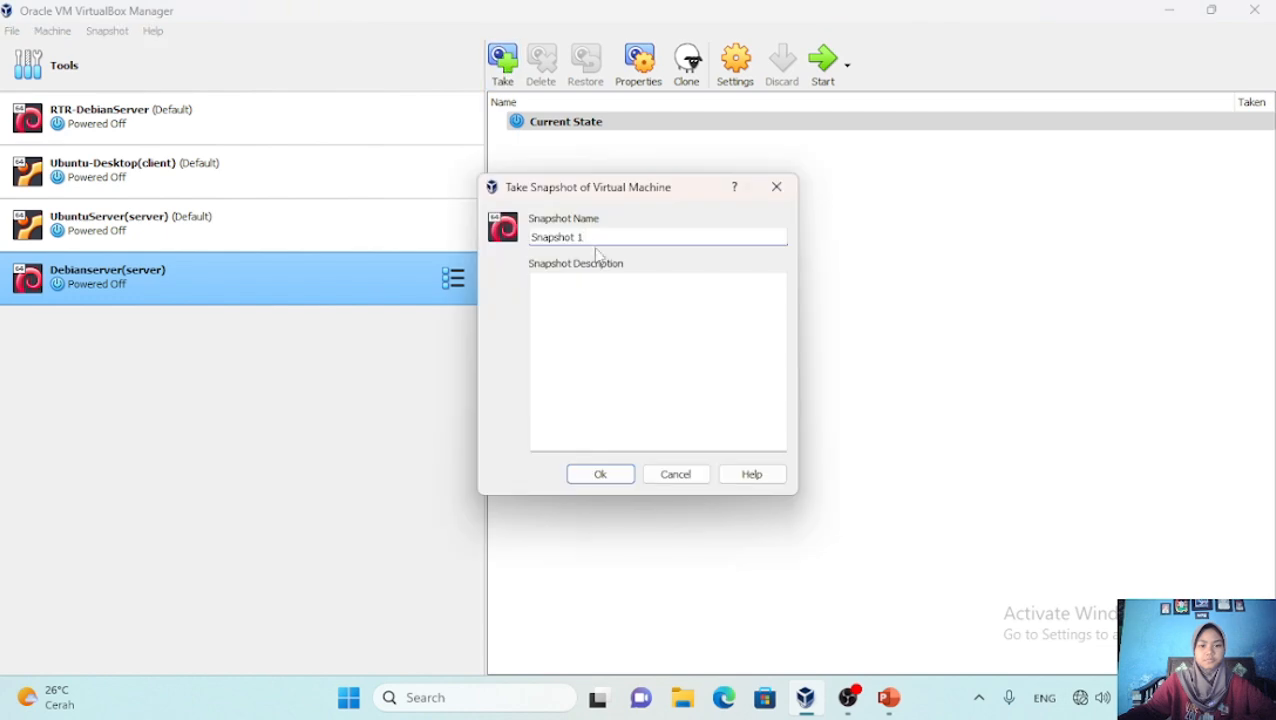
pyautogui.press('BackSpace')
pyautogui.press('BackSpace')
pyautogui.press('BackSpace')
pyautogui.press('BackSpace')
pyautogui.press('BackSpace')
pyautogui.press('BackSpace')
pyautogui.press('BackSpace')
pyautogui.press('BackSpace')
pyautogui.press('BackSpace')
pyautogui.press('BackSpace')
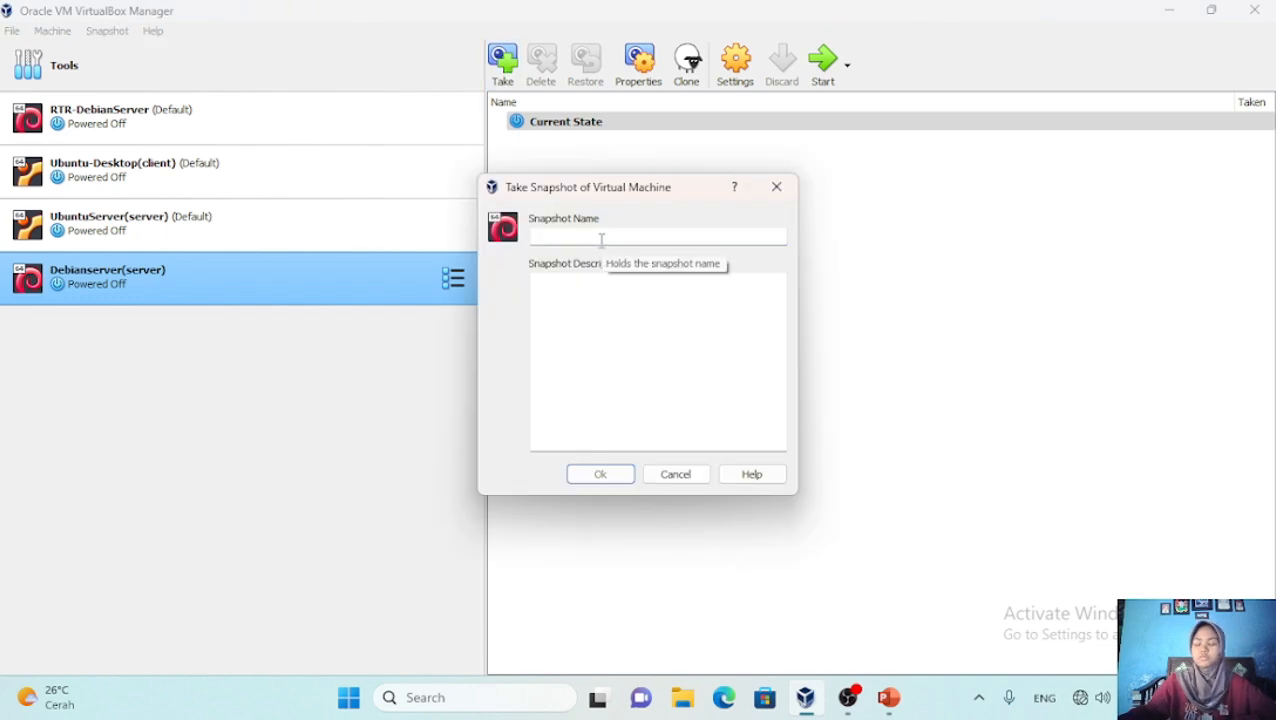
pyautogui.rightClick(600, 244)
pyautogui.click(643, 343)
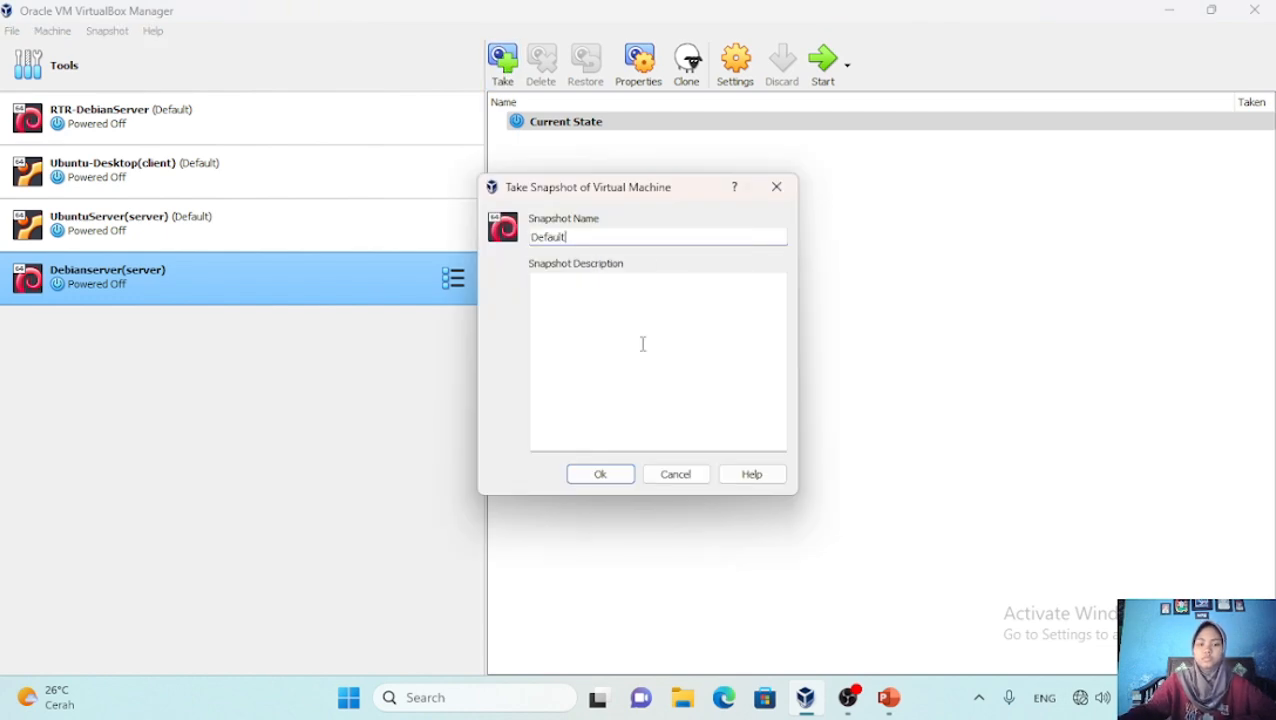
pyautogui.click(618, 478)
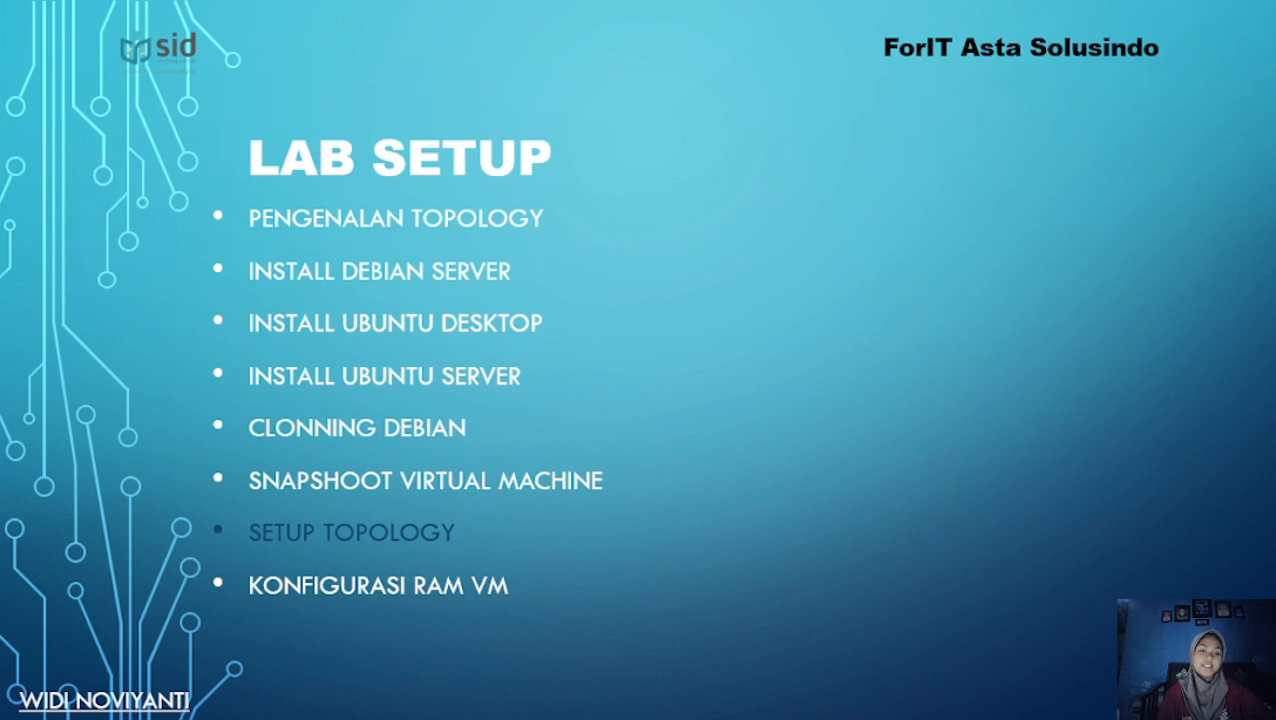
pyautogui.press('Right')
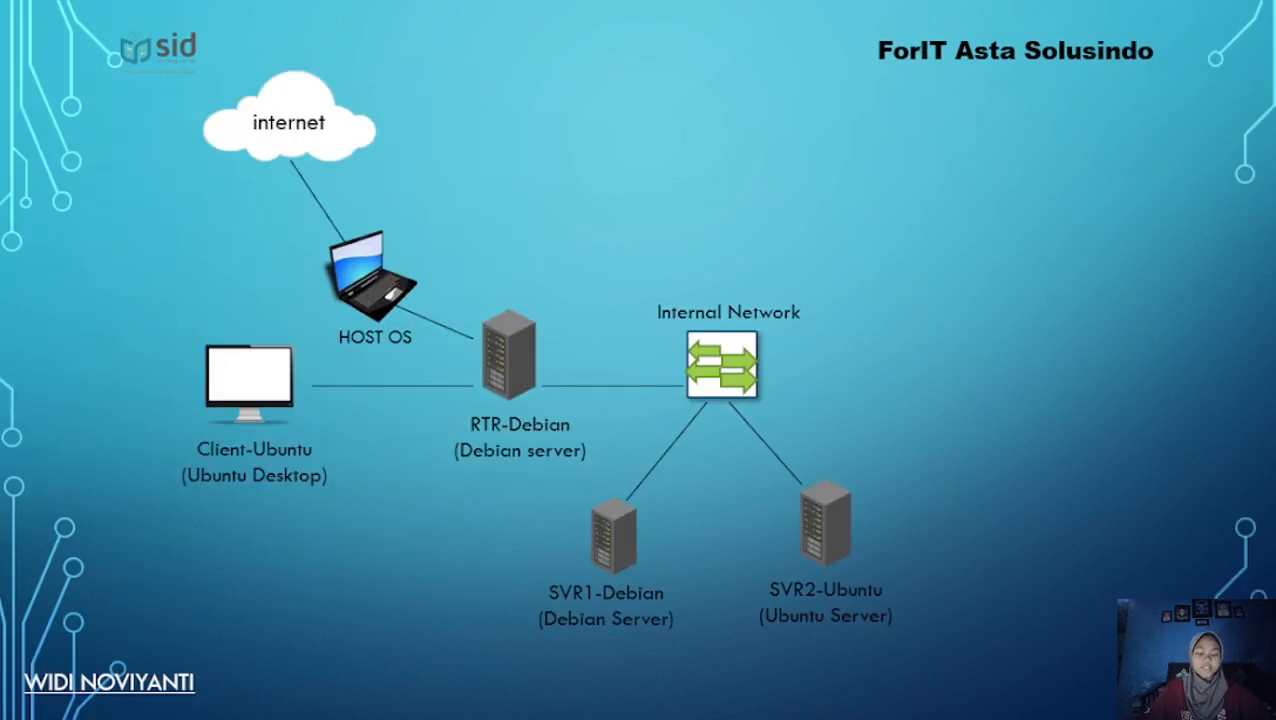
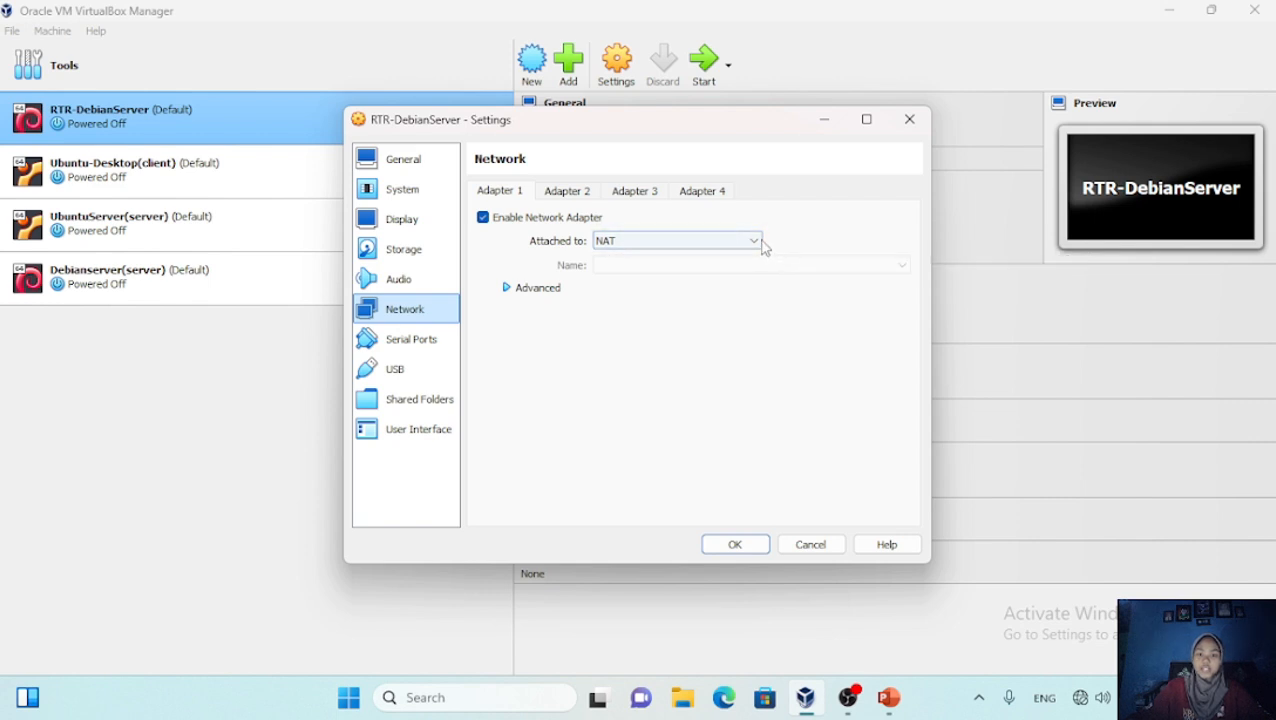
# Attach RTR-DebianServer's Adapter 1 to the Host-only Adapter and save the settings
pyautogui.click(756, 241)
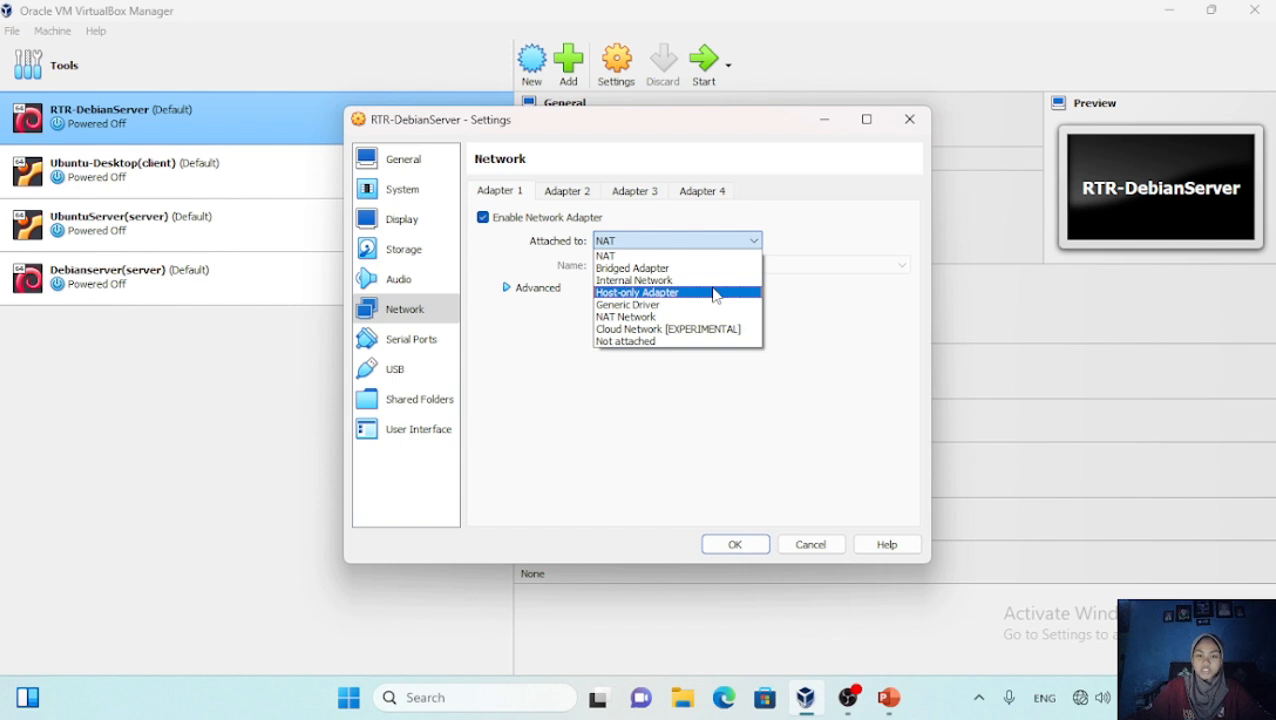
pyautogui.click(714, 293)
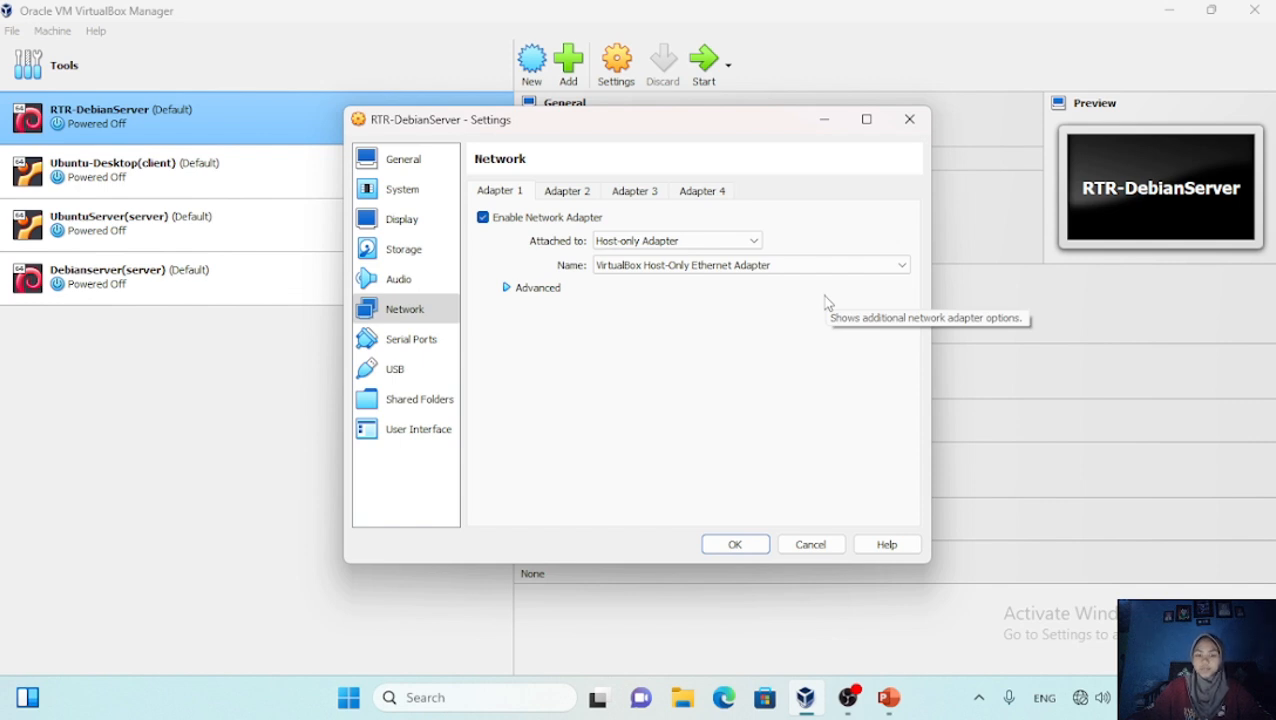
pyautogui.click(733, 548)
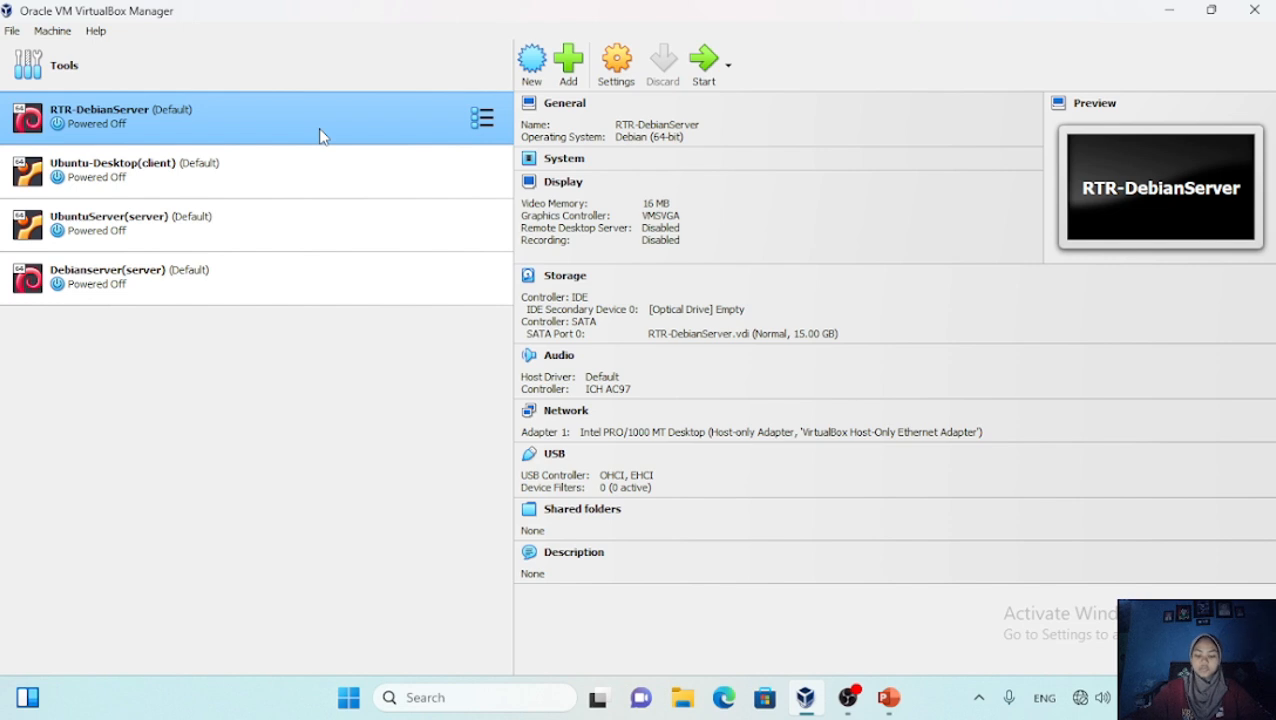
# Enable RTR-DebianServer's Adapter 2 as an Internal Network named server-network, replacing intnet
pyautogui.click(614, 80)
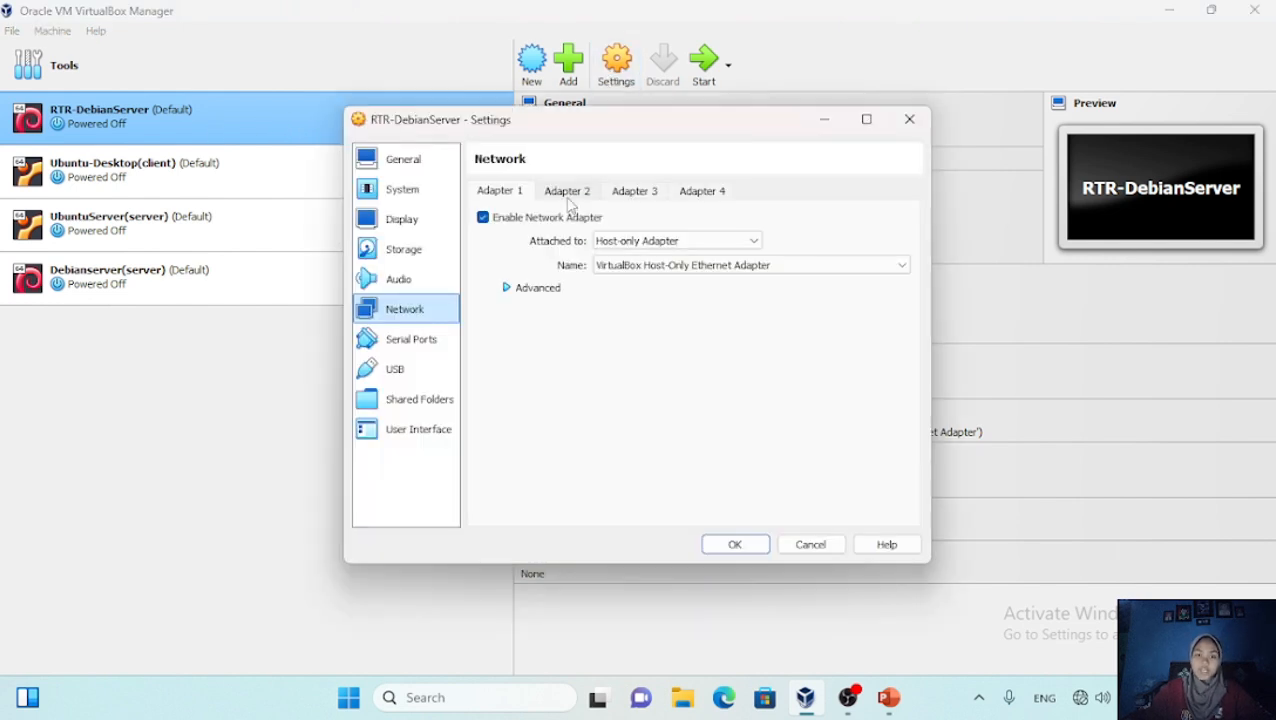
pyautogui.click(568, 196)
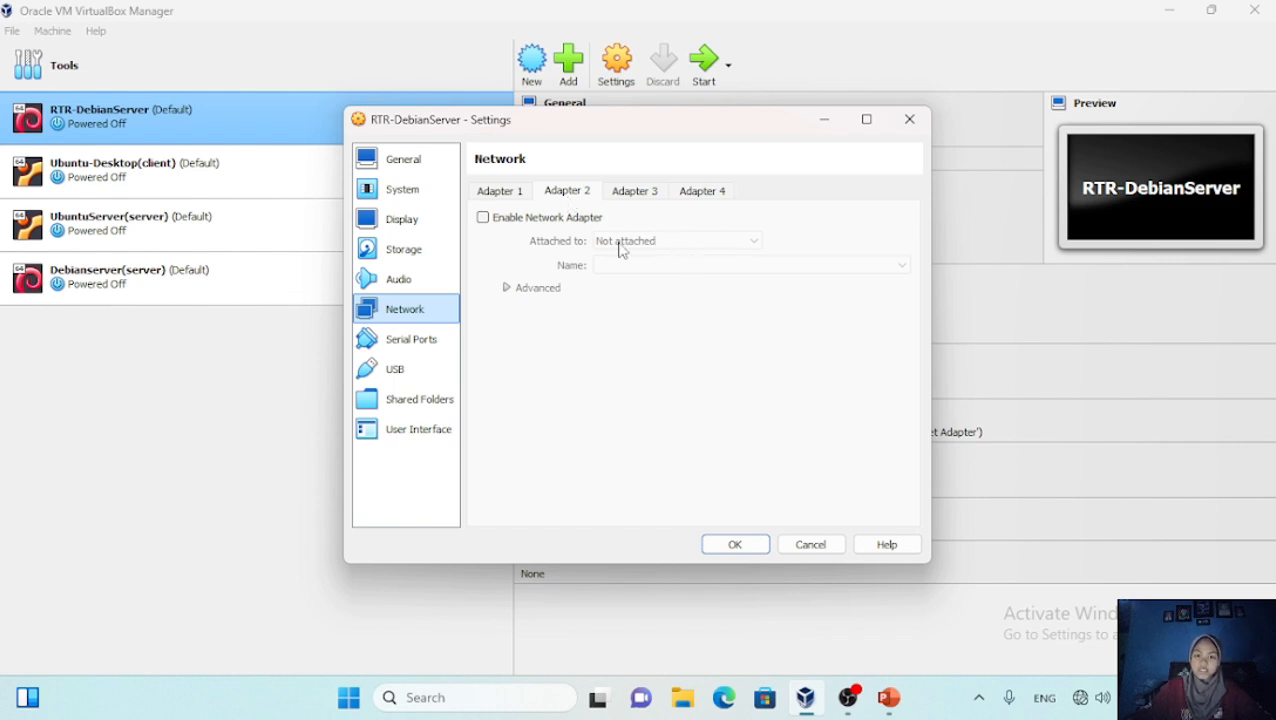
pyautogui.click(483, 218)
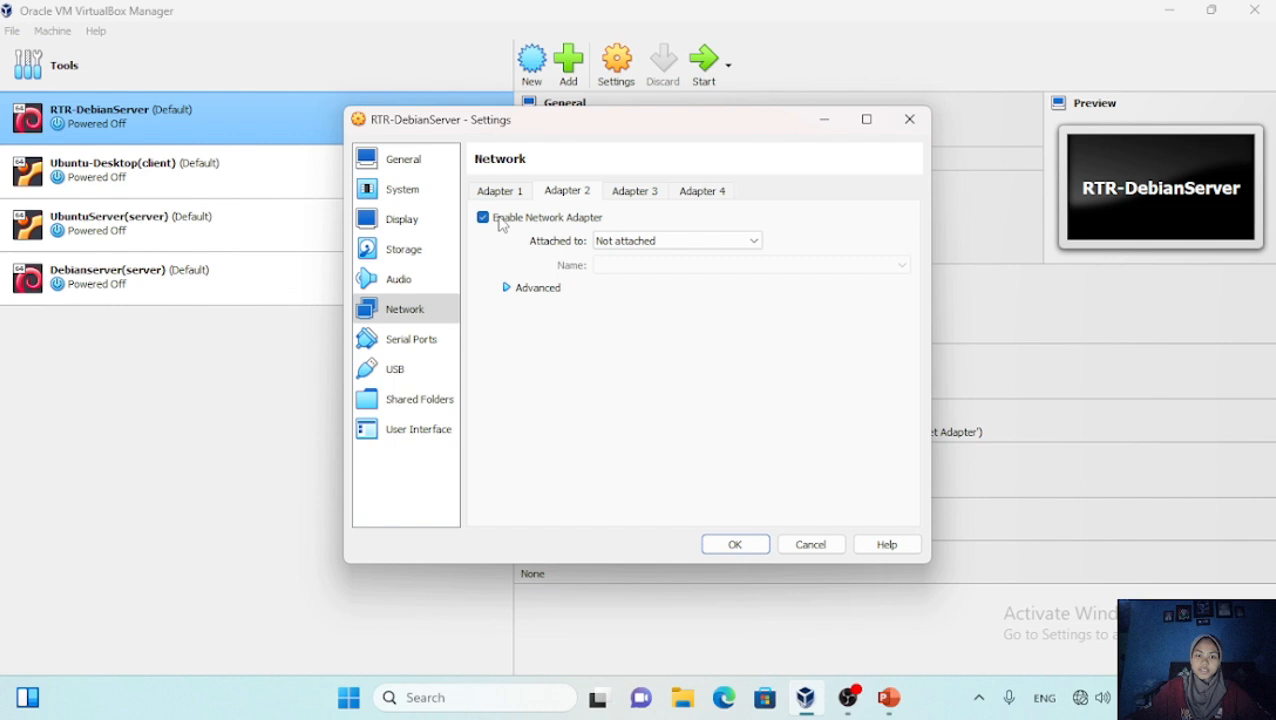
pyautogui.click(756, 242)
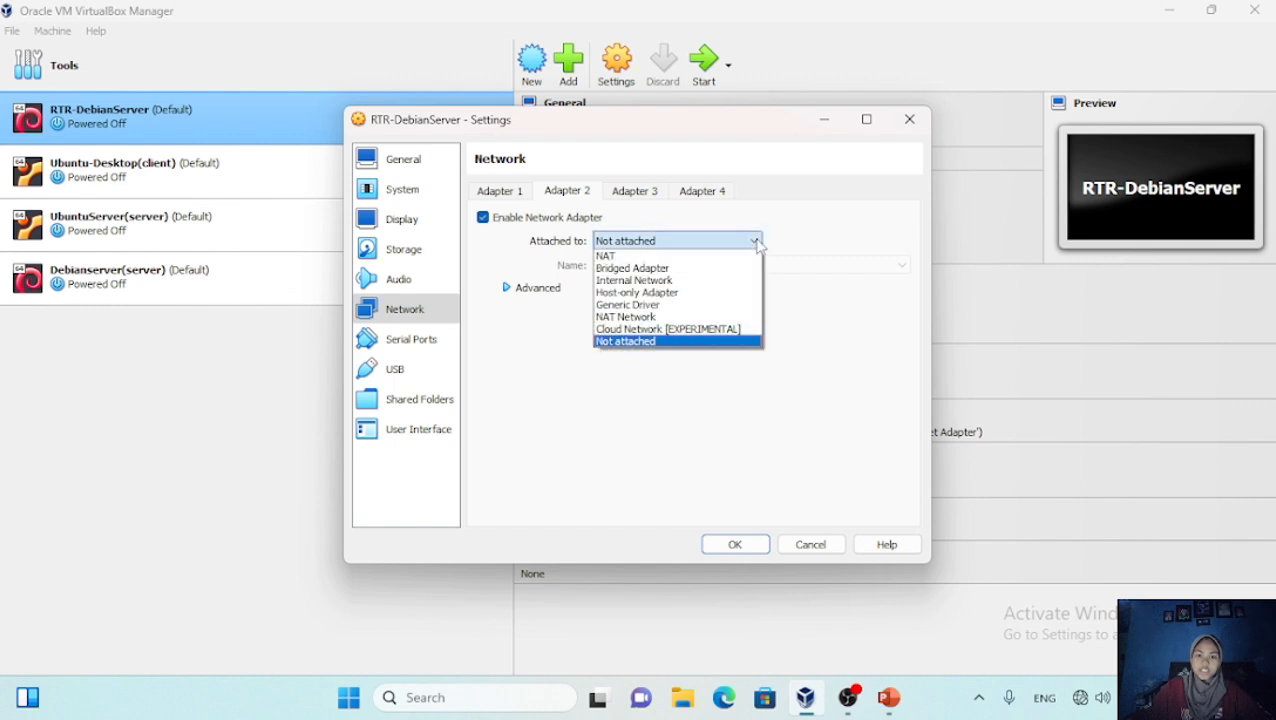
pyautogui.click(722, 280)
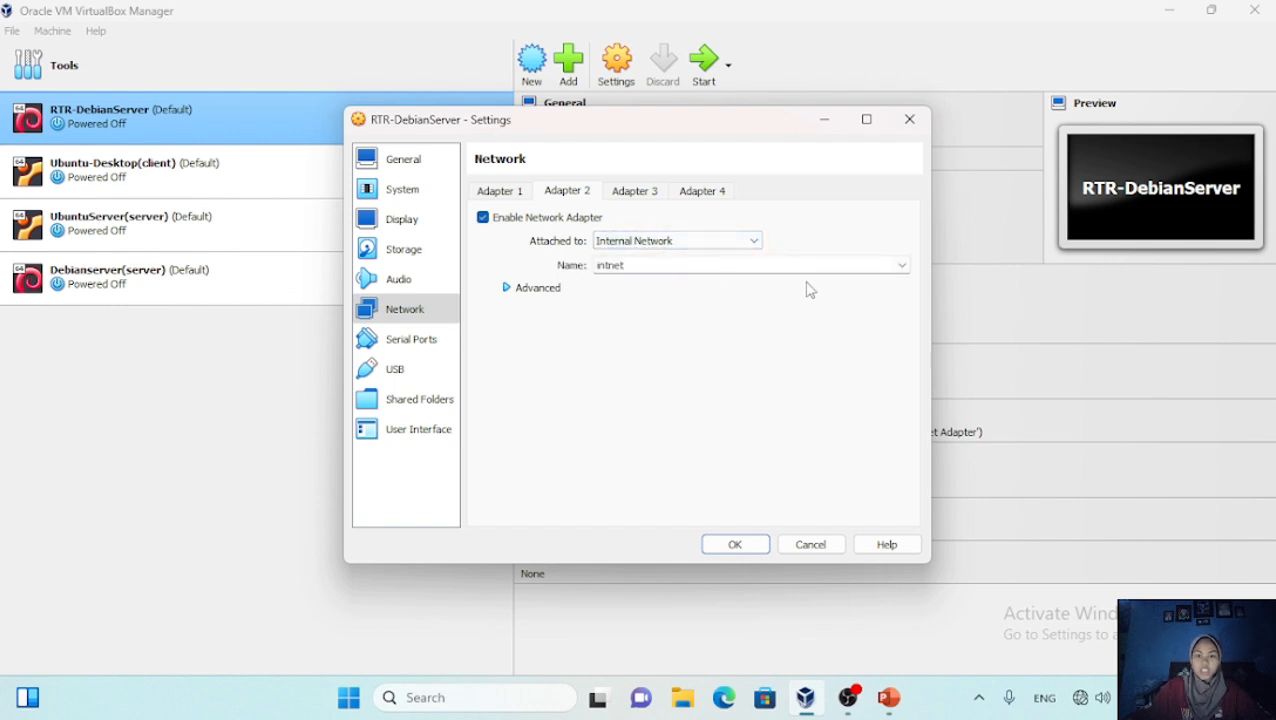
pyautogui.click(903, 265)
pyautogui.click(807, 265)
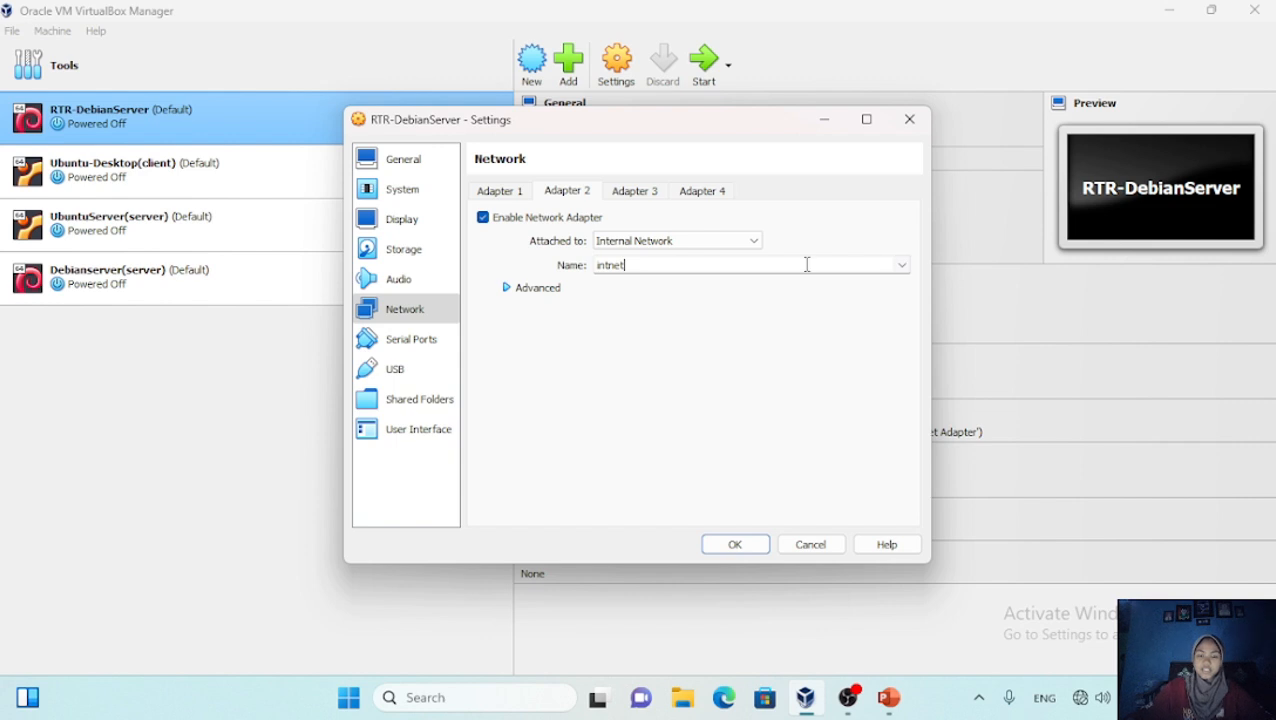
pyautogui.press('BackSpace')
pyautogui.press('BackSpace')
pyautogui.press('BackSpace')
pyautogui.press('BackSpace')
pyautogui.press('BackSpace')
pyautogui.press('BackSpace')
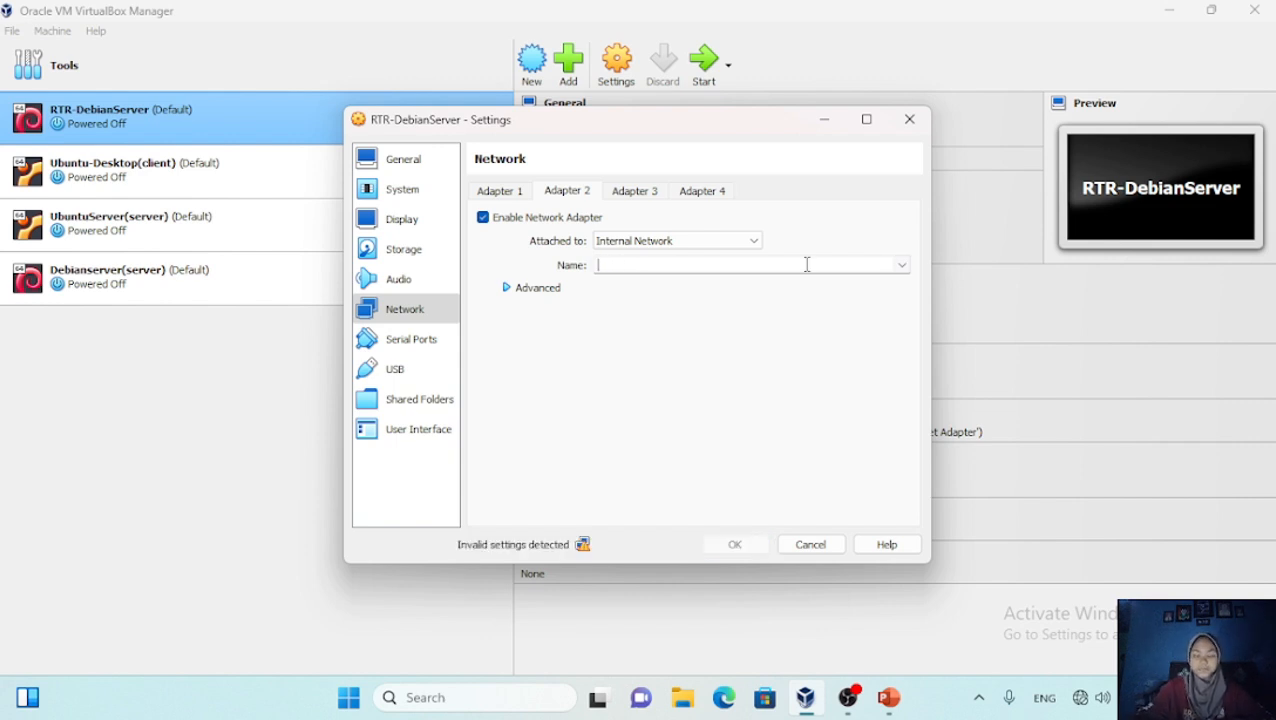
pyautogui.write('server')
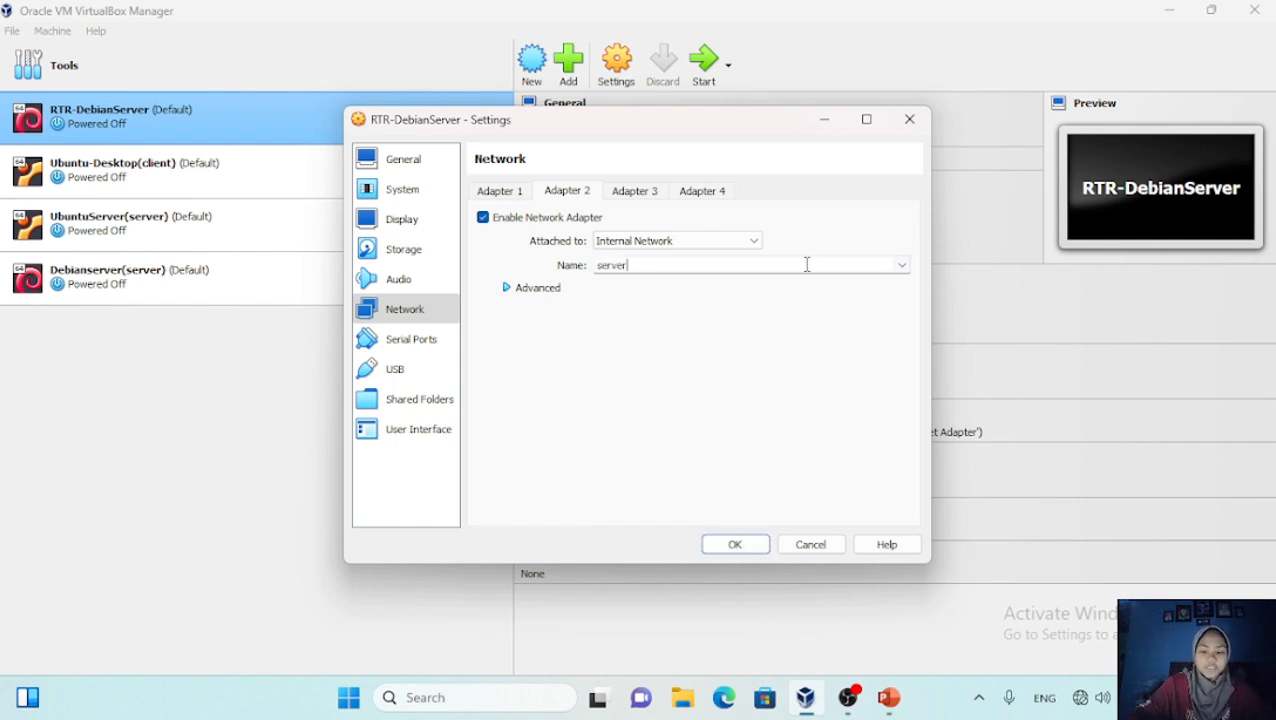
pyautogui.write('-networ')
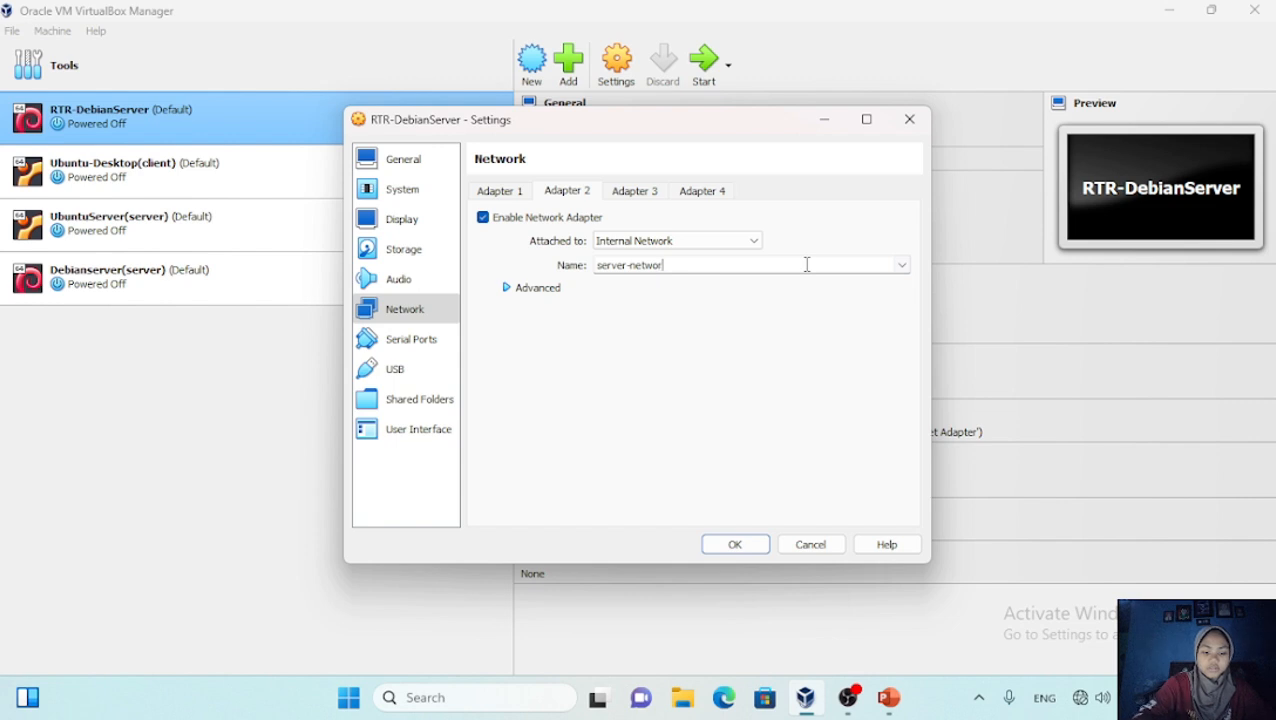
pyautogui.write('k')
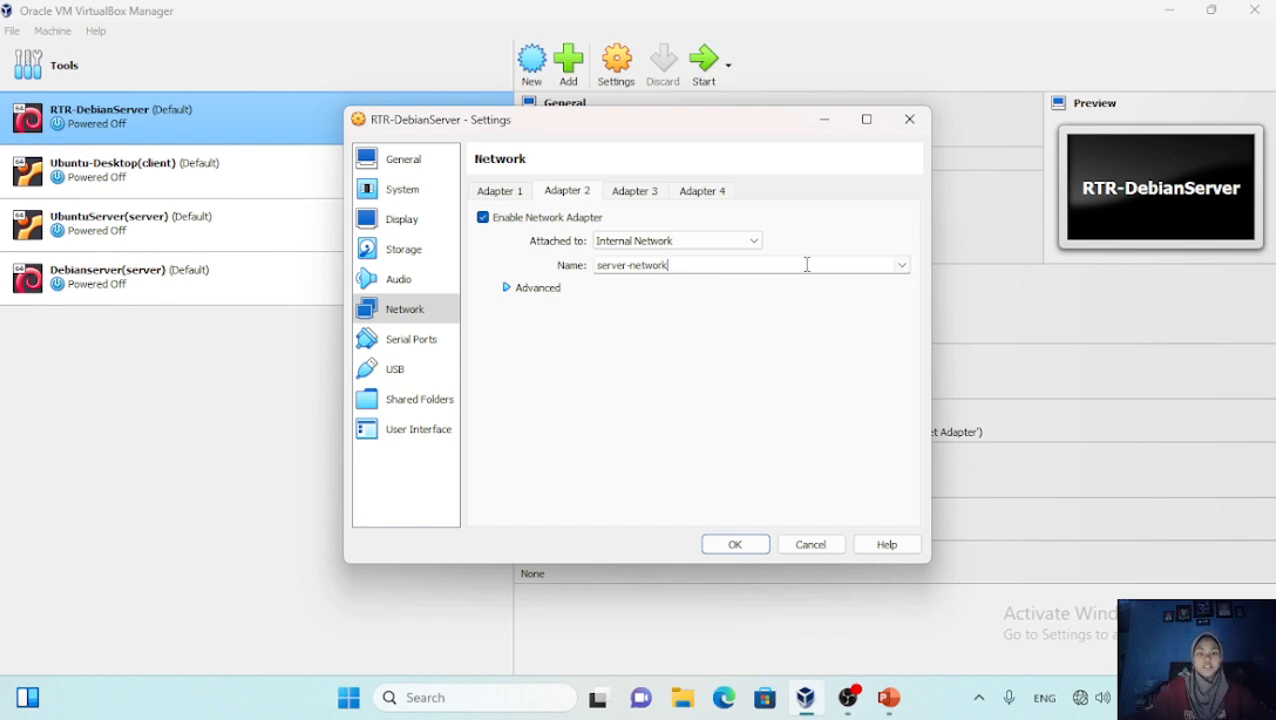
# Enable Adapter 3 as an Internal Network named client-network, replacing intnet
pyautogui.click(639, 196)
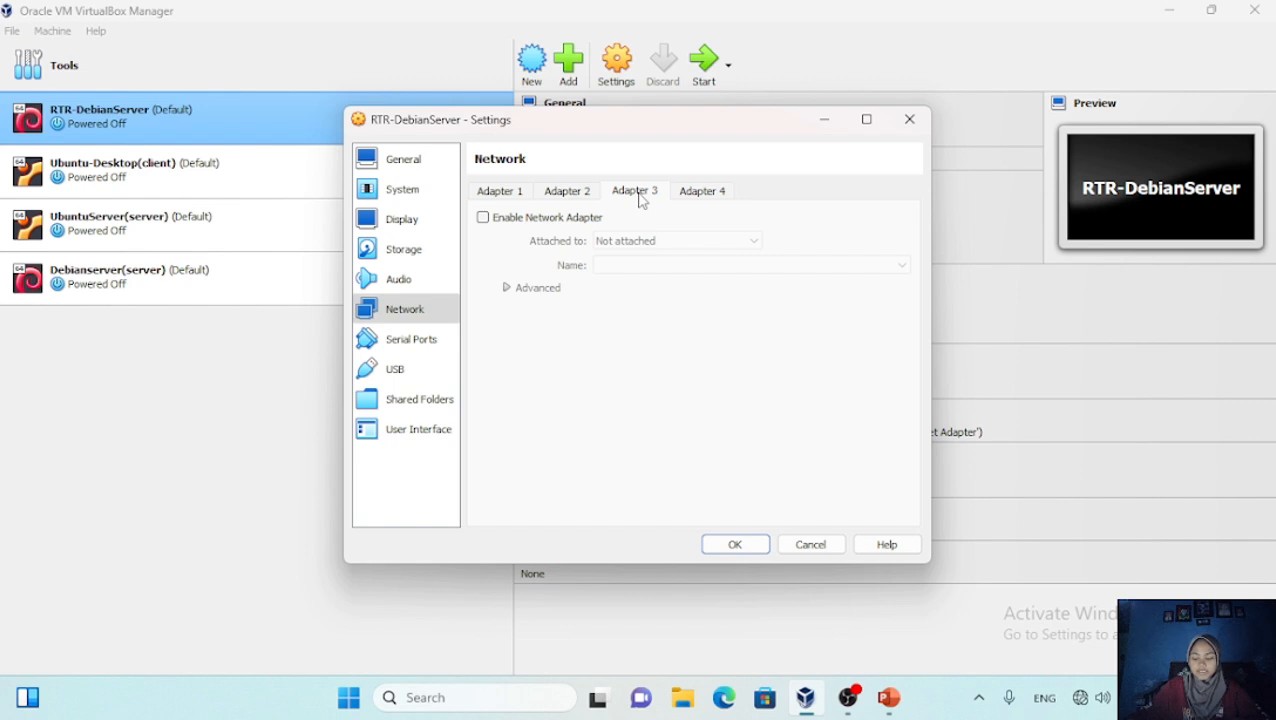
pyautogui.click(483, 217)
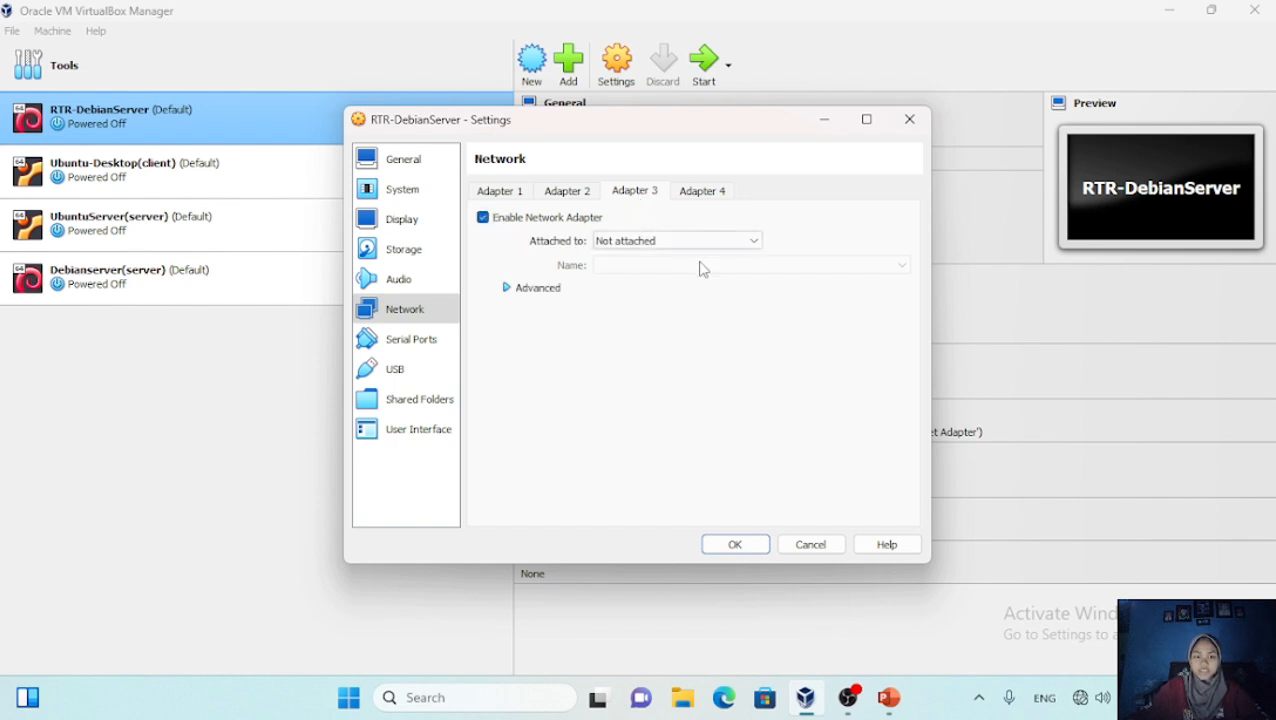
pyautogui.click(753, 241)
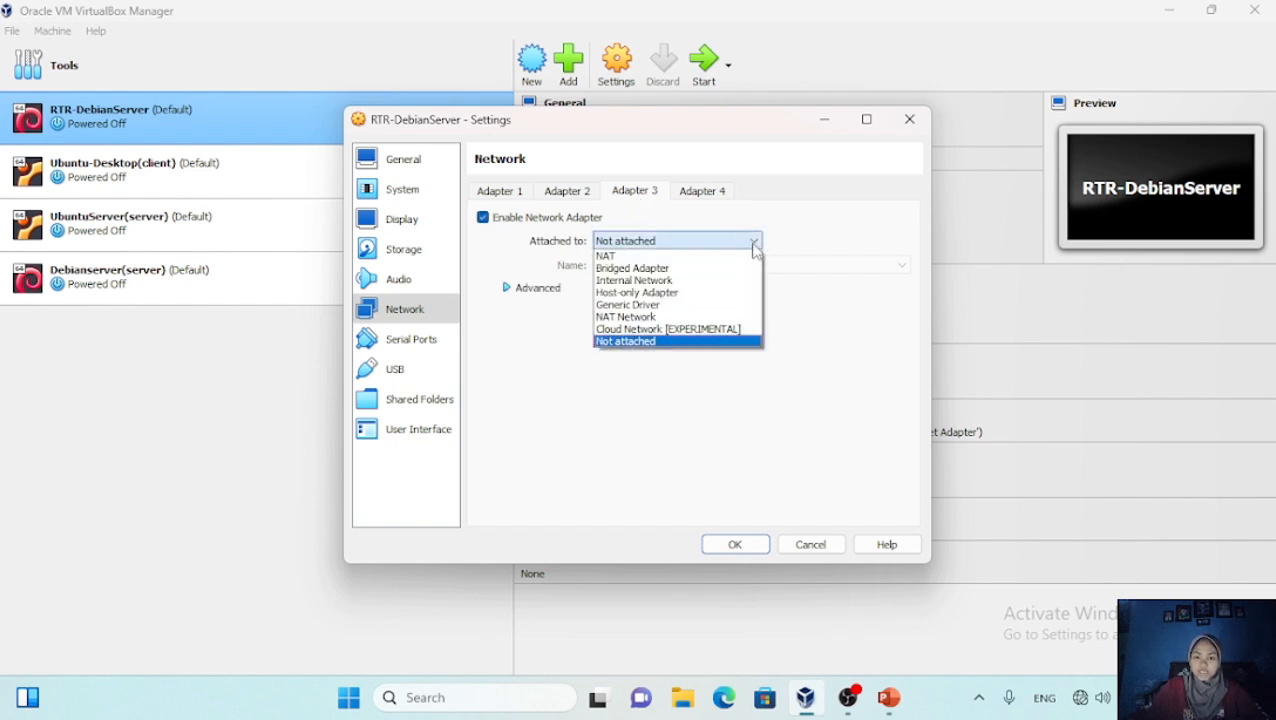
pyautogui.click(720, 281)
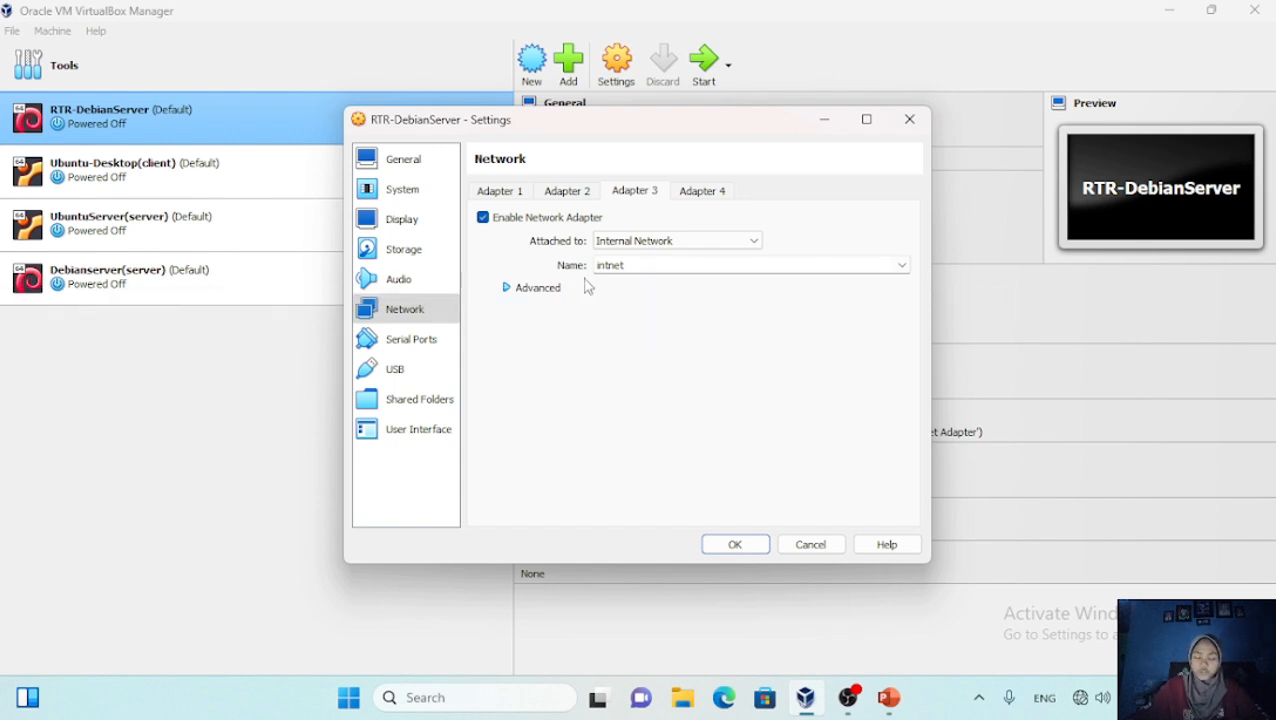
pyautogui.click(901, 265)
pyautogui.click(772, 279)
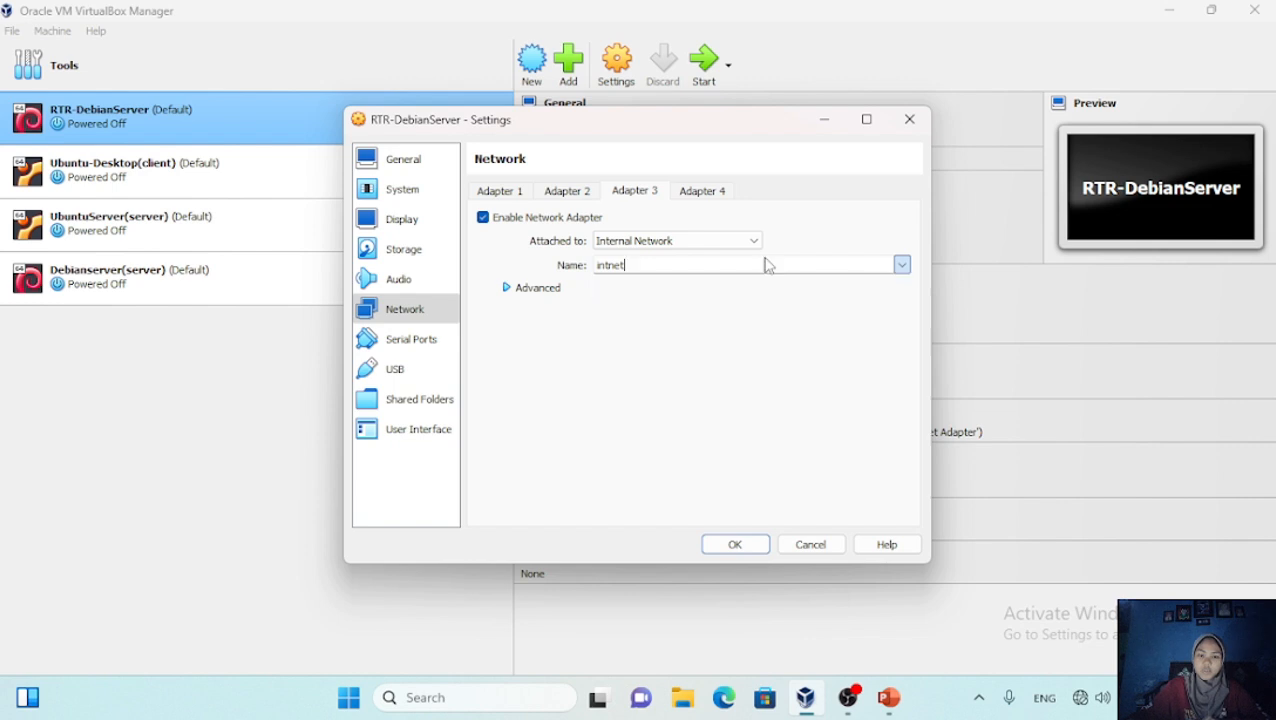
pyautogui.press('BackSpace')
pyautogui.press('BackSpace')
pyautogui.press('BackSpace')
pyautogui.press('BackSpace')
pyautogui.press('BackSpace')
pyautogui.press('BackSpace')
pyautogui.write('c')
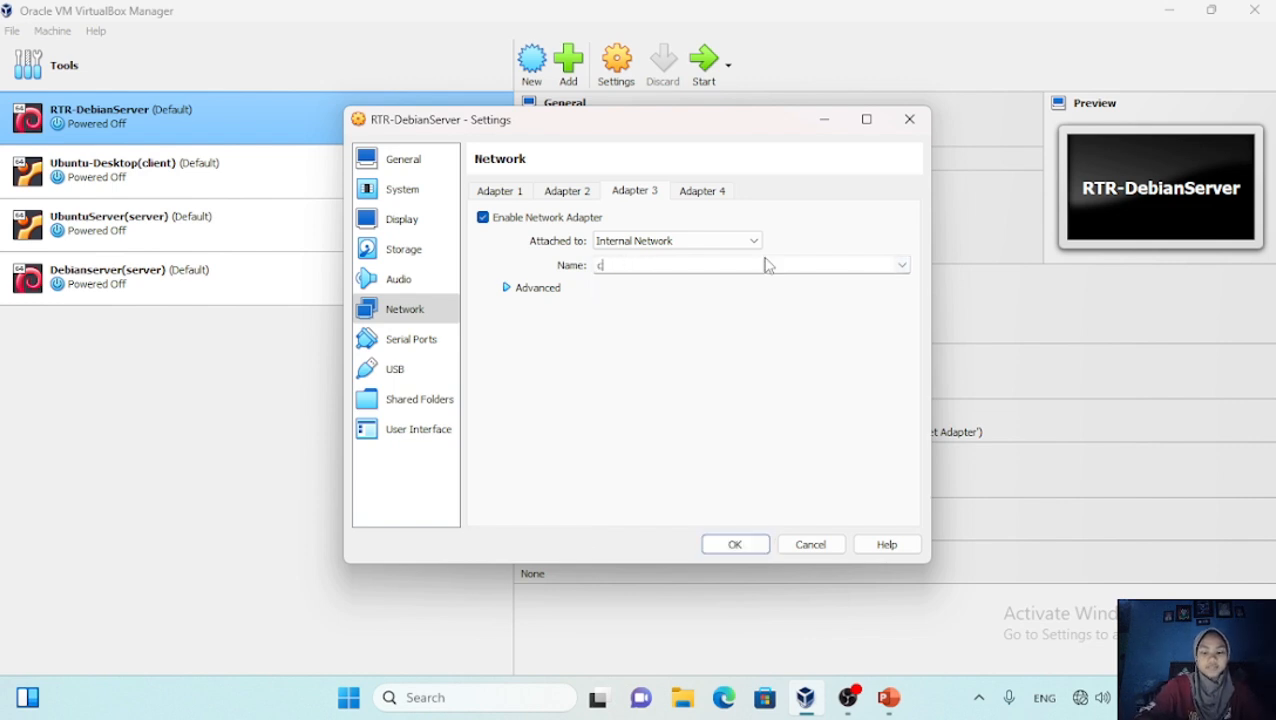
pyautogui.write('lient-network')
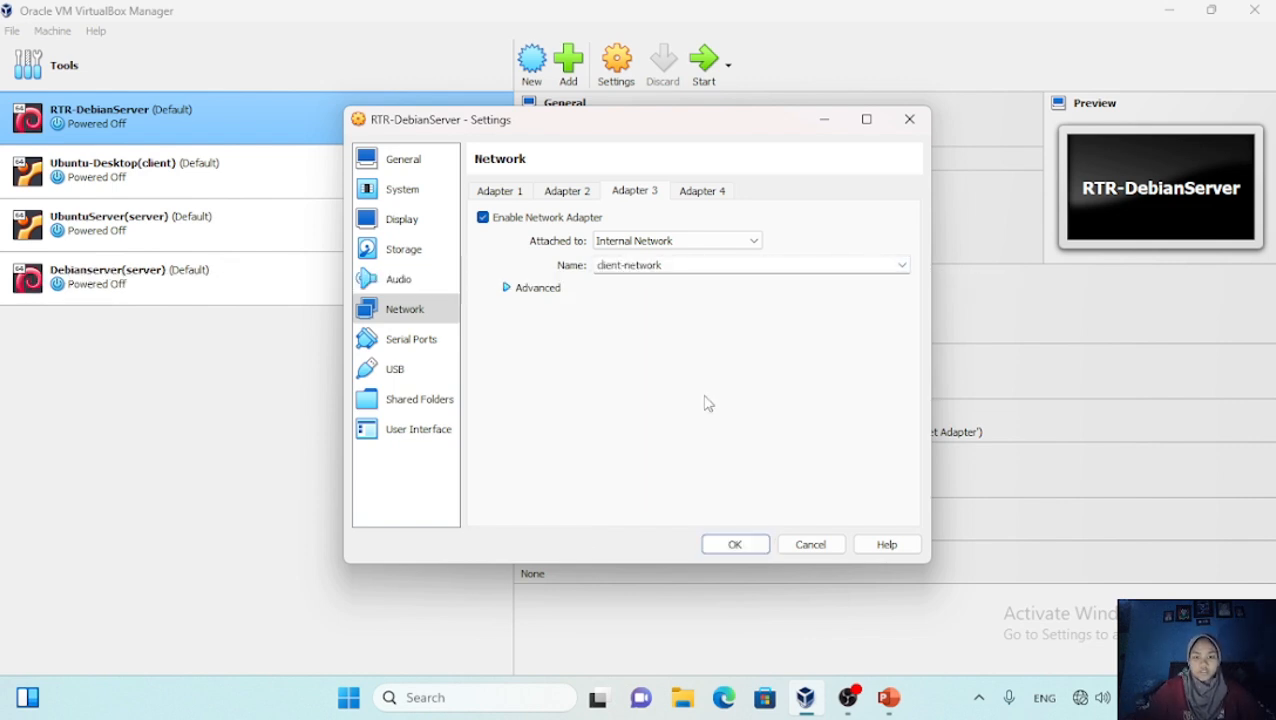
# Recheck Adapters 2 and 1, then save all three router adapter settings
pyautogui.click(585, 192)
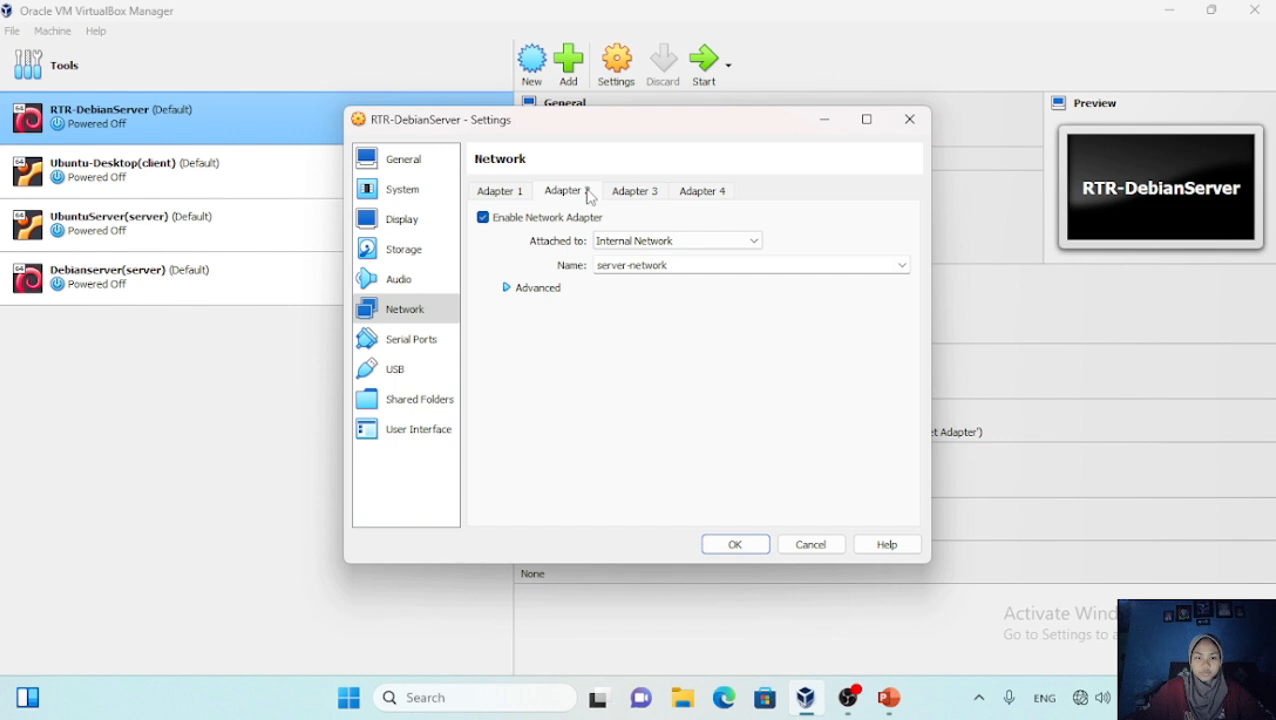
pyautogui.click(505, 193)
pyautogui.click(733, 544)
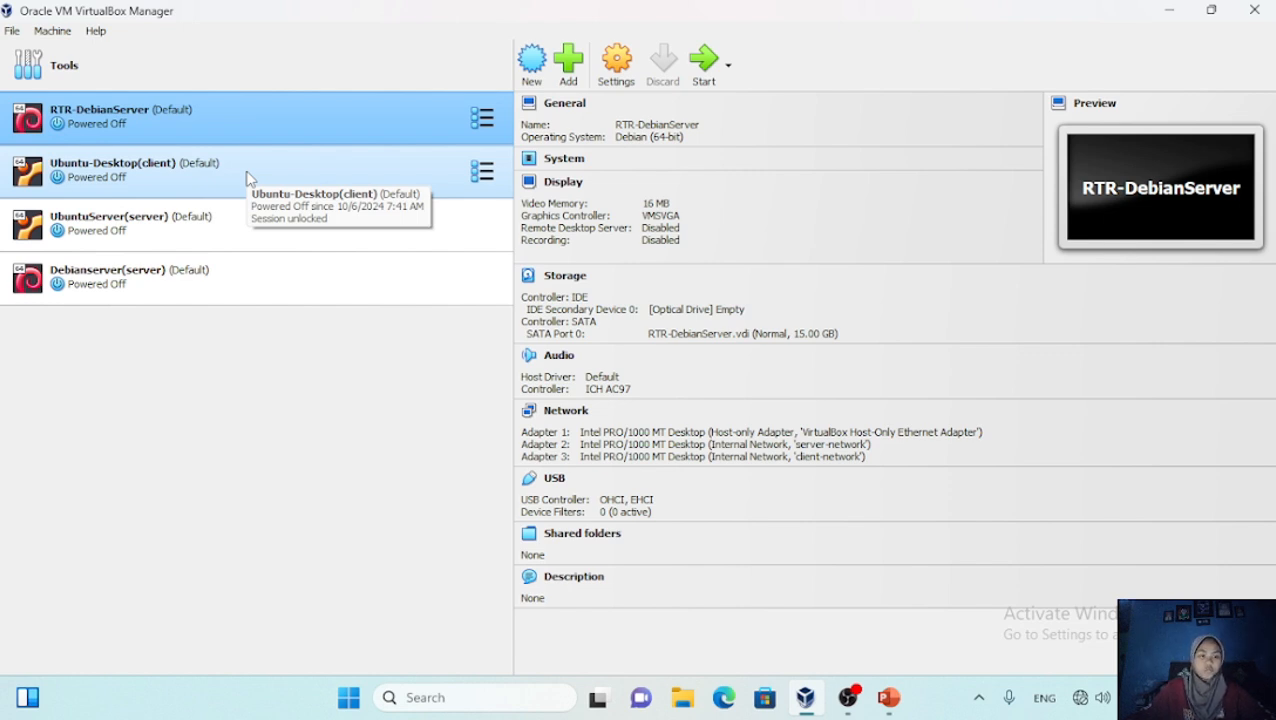
# Attach Ubuntu-Desktop(client)'s Adapter 1 to Internal Network client-network and save
pyautogui.click(249, 178)
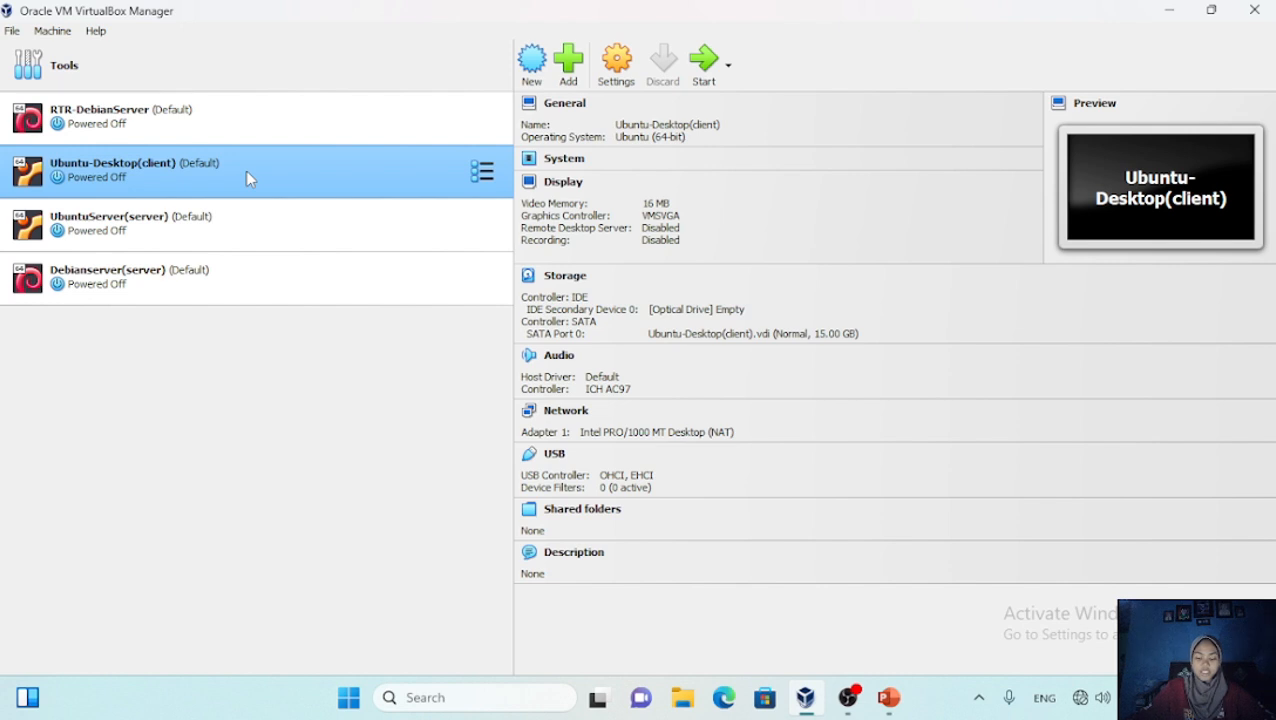
pyautogui.click(616, 62)
pyautogui.click(420, 314)
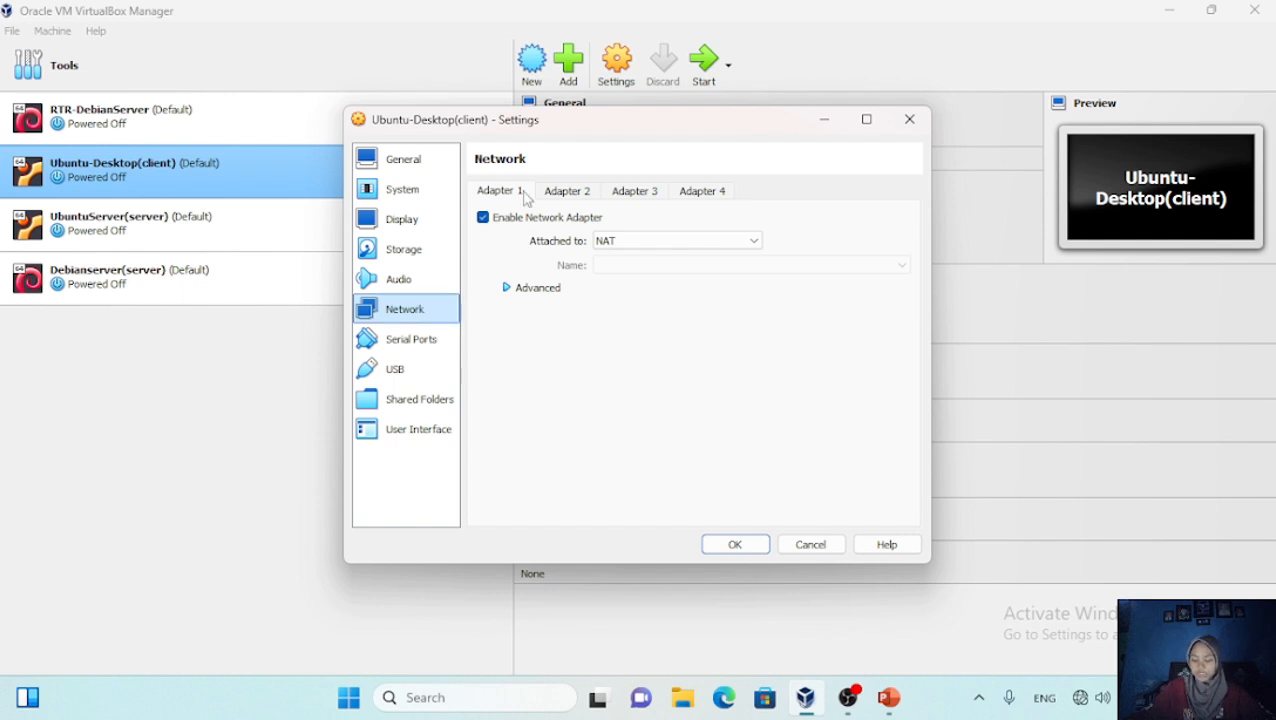
pyautogui.click(757, 241)
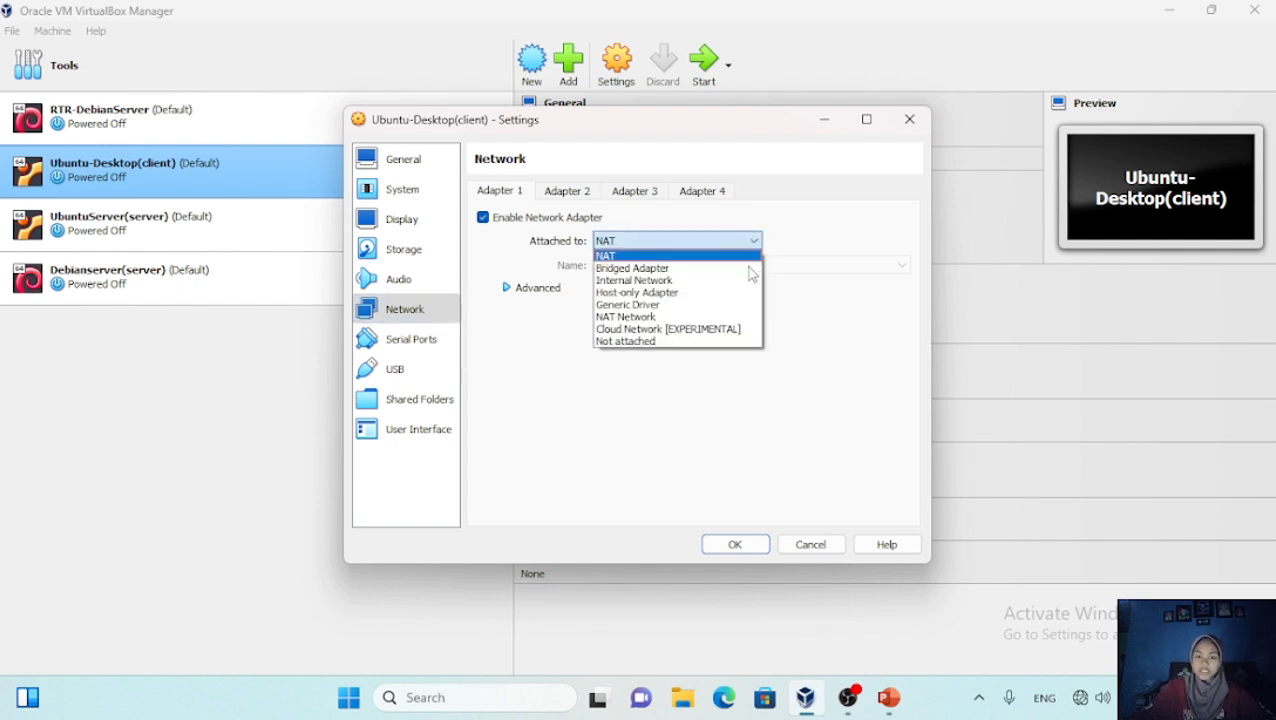
pyautogui.click(748, 281)
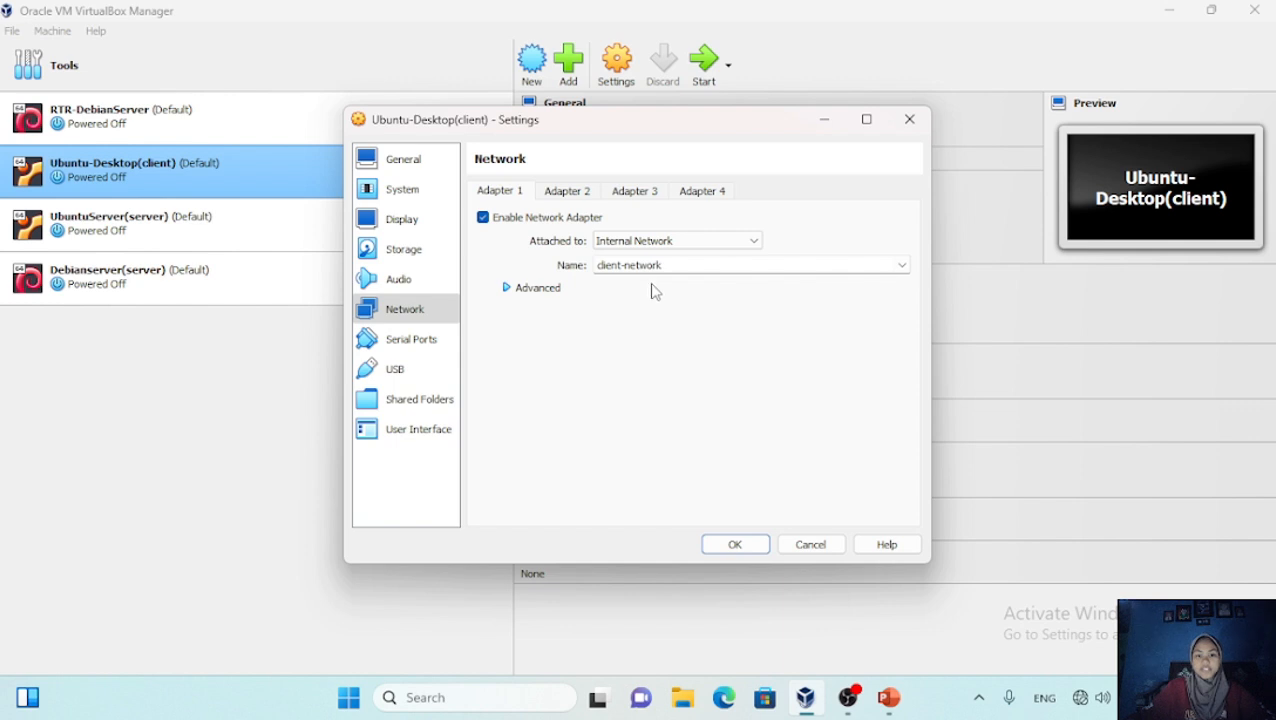
pyautogui.click(738, 544)
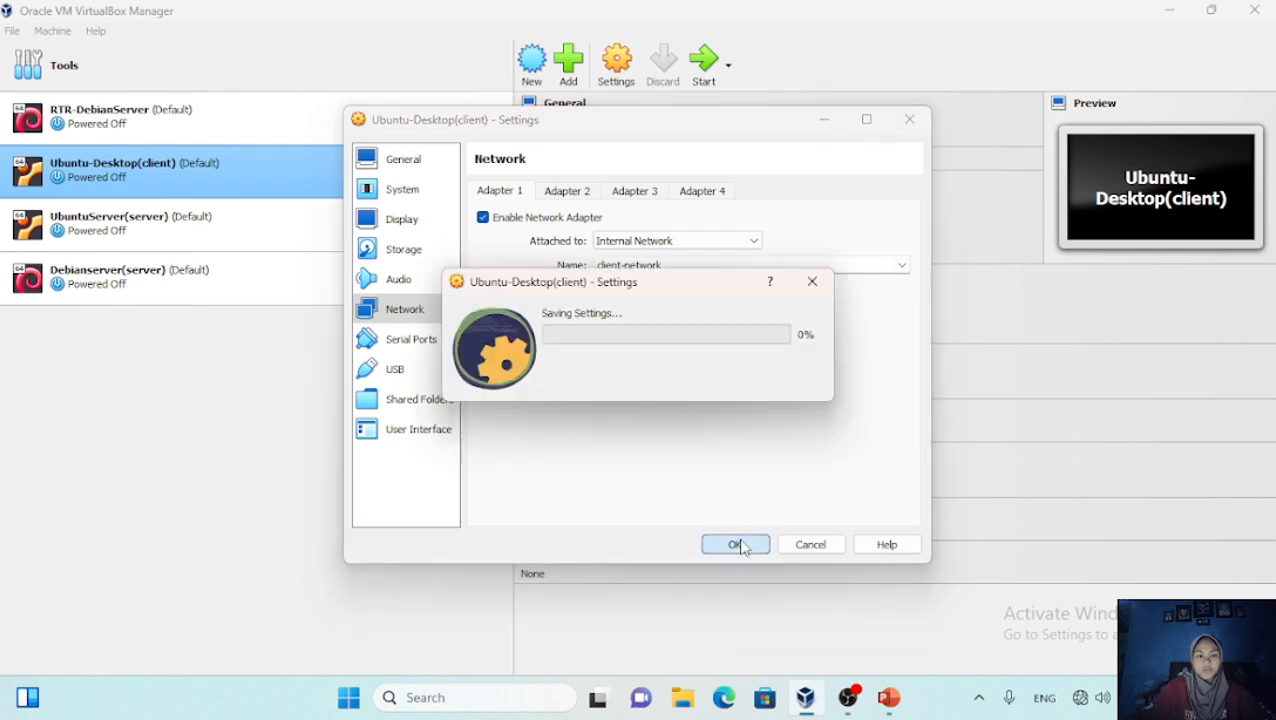
# Attach UbuntuServer(server)'s adapter to Internal Network server-network and save
pyautogui.click(320, 228)
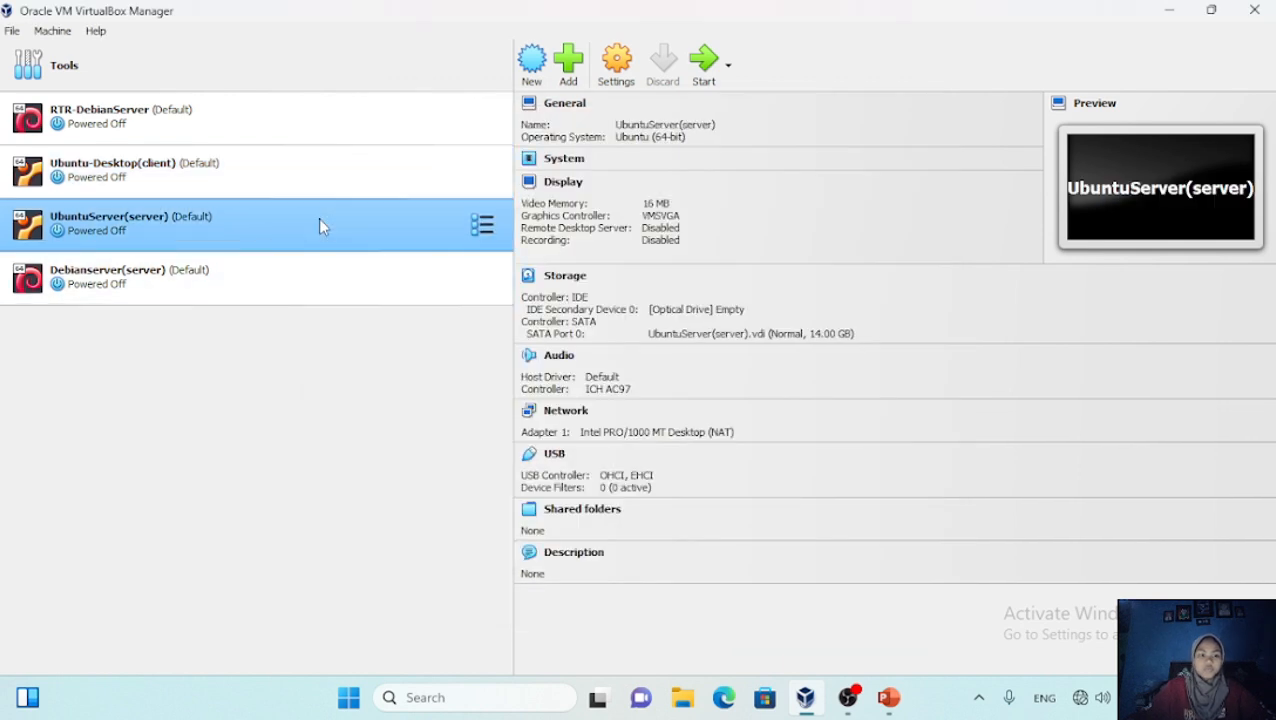
pyautogui.click(615, 70)
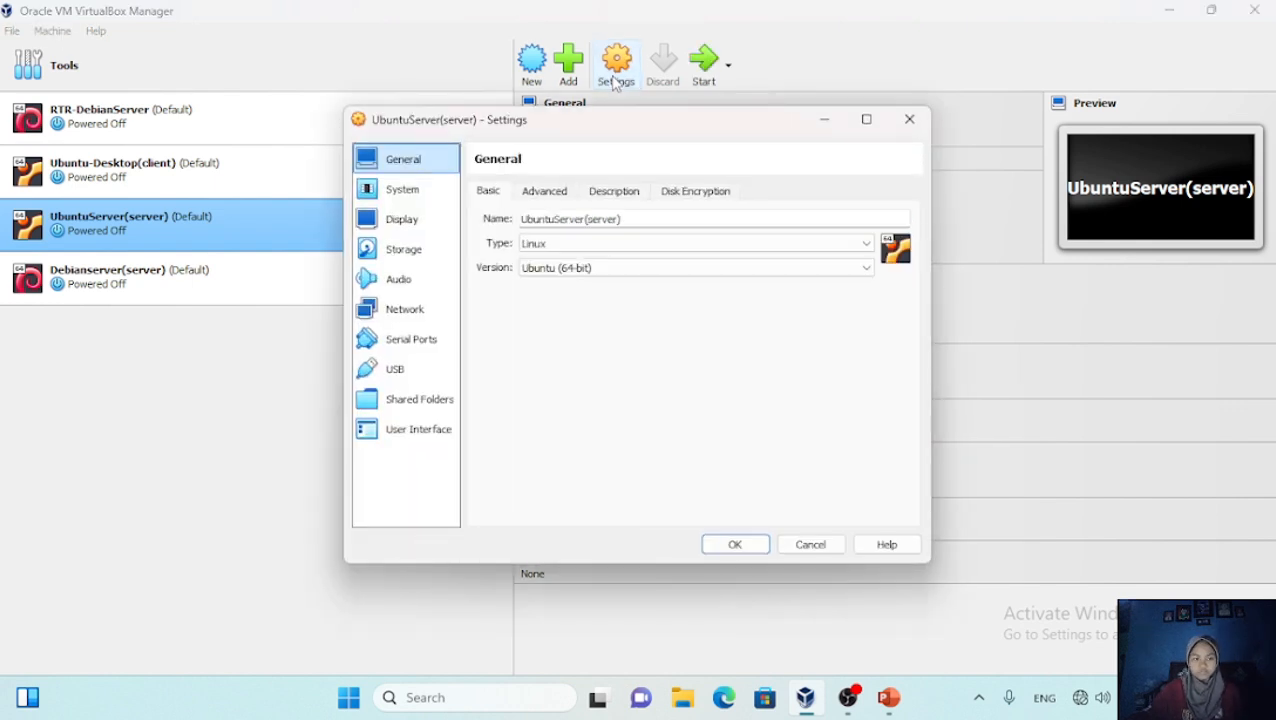
pyautogui.click(413, 312)
pyautogui.click(745, 241)
pyautogui.click(752, 273)
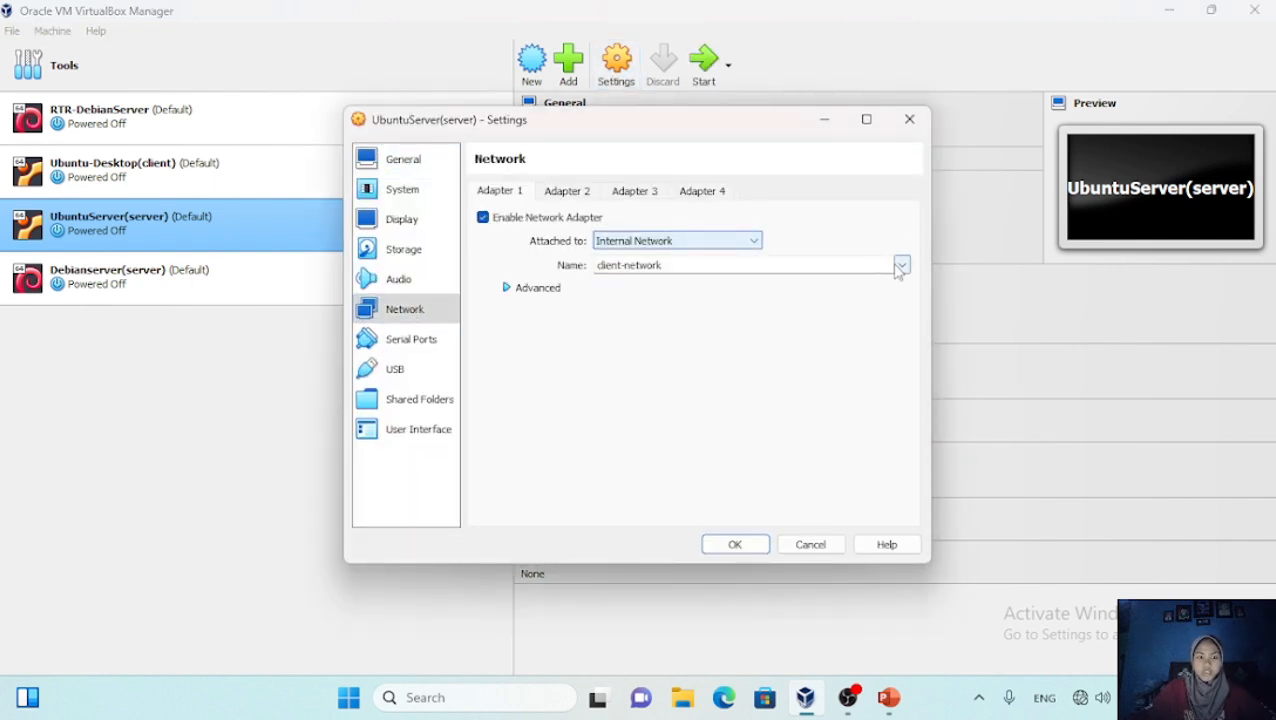
pyautogui.click(903, 266)
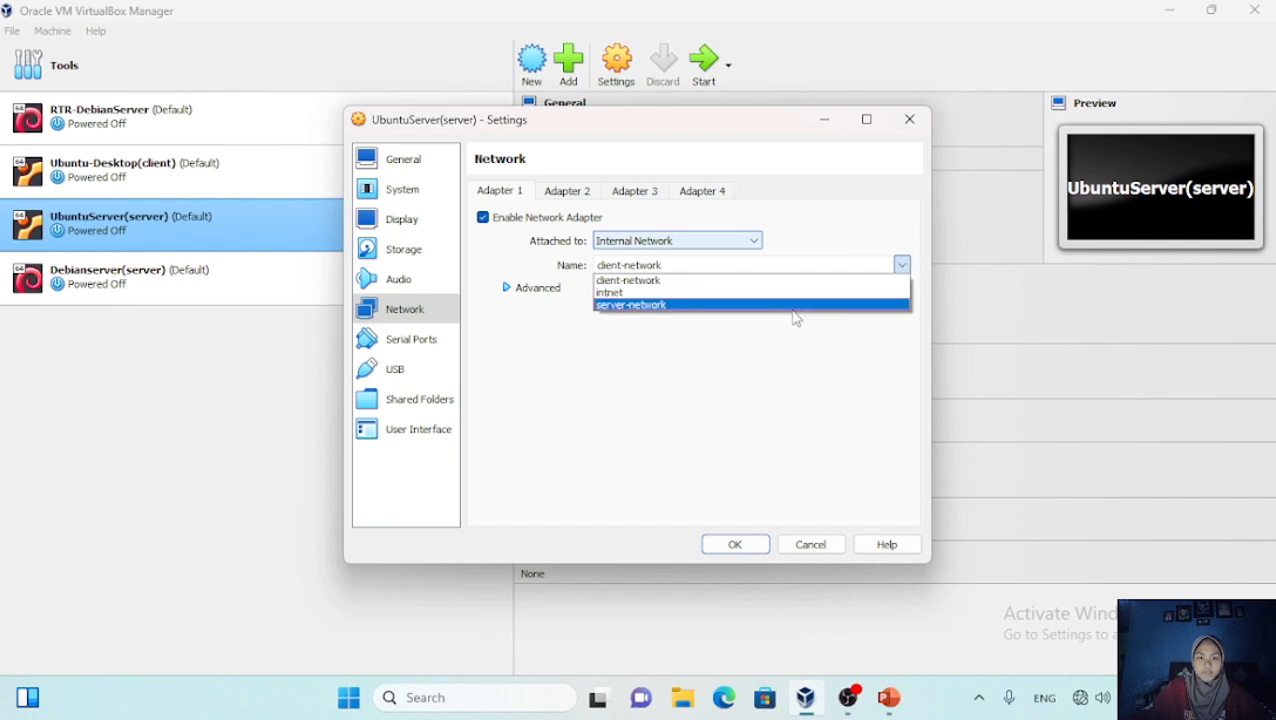
pyautogui.click(794, 305)
pyautogui.click(744, 543)
# Put Debianserver(server)'s network adapter on the server-network internal network
pyautogui.click(316, 289)
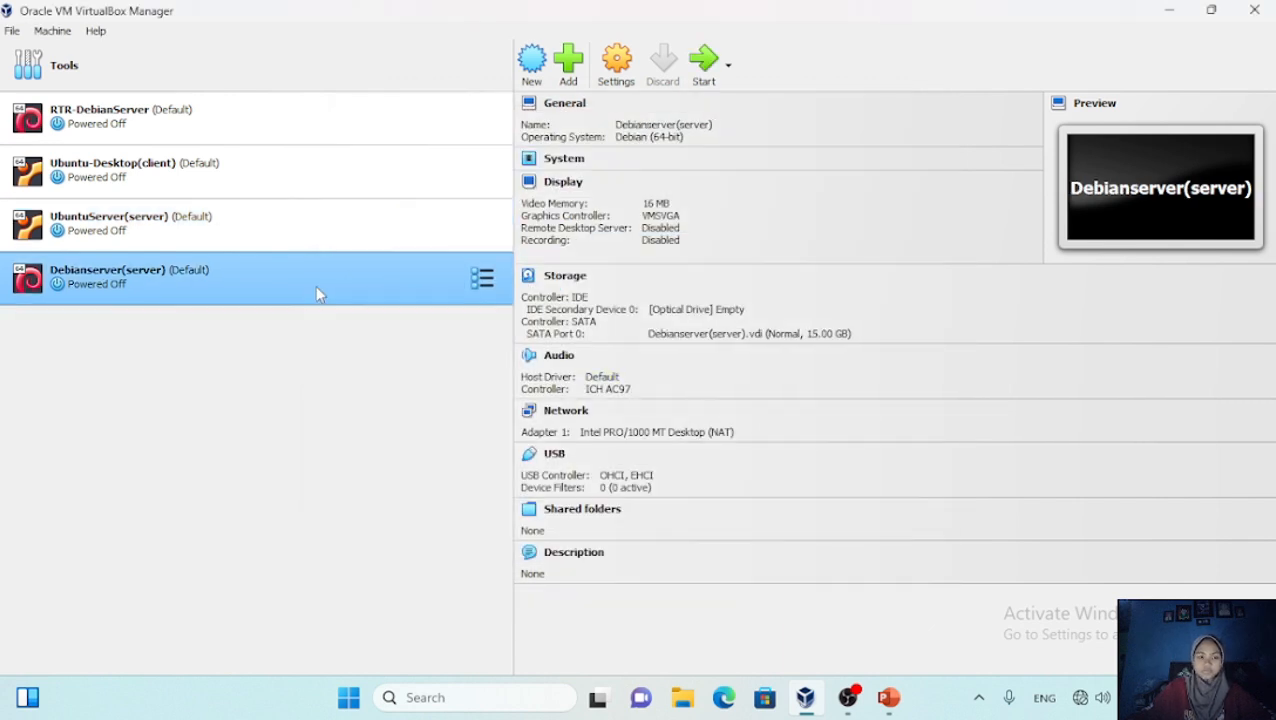
pyautogui.click(616, 62)
pyautogui.click(405, 309)
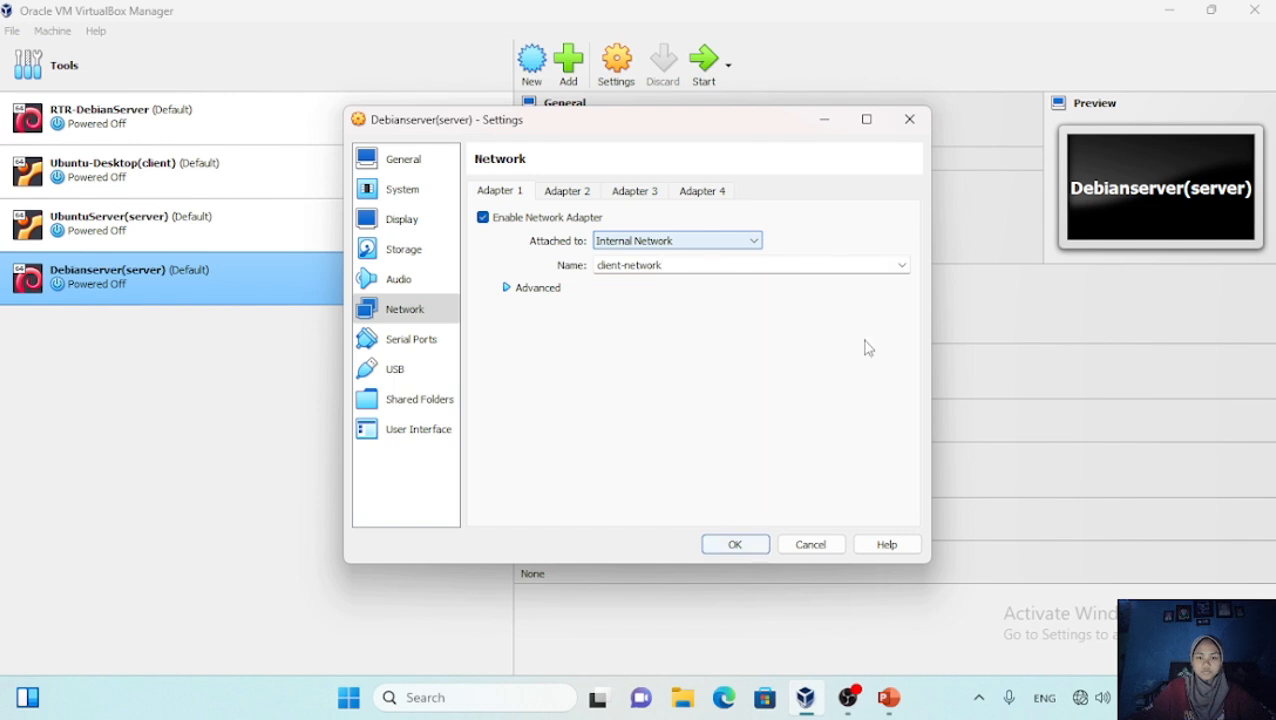
pyautogui.click(734, 544)
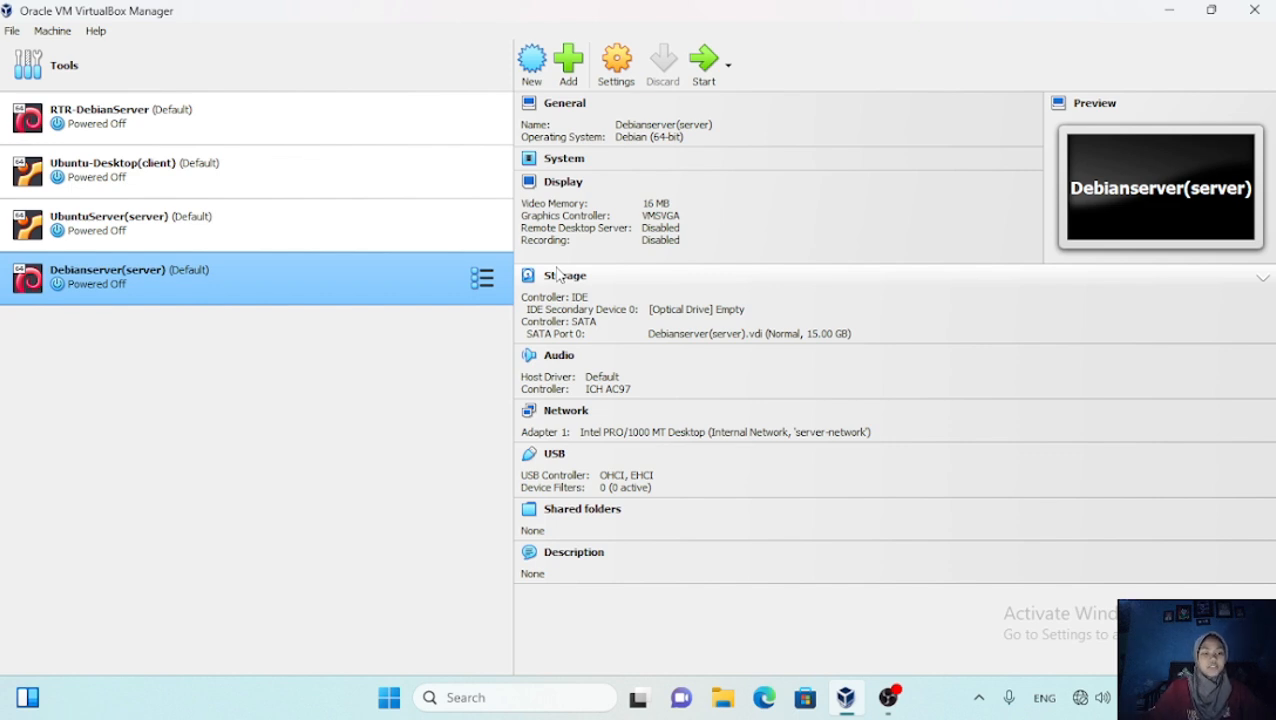
# Select RTR-DebianServer to display its host-only, server-network and client-network adapters
pyautogui.click(440, 118)
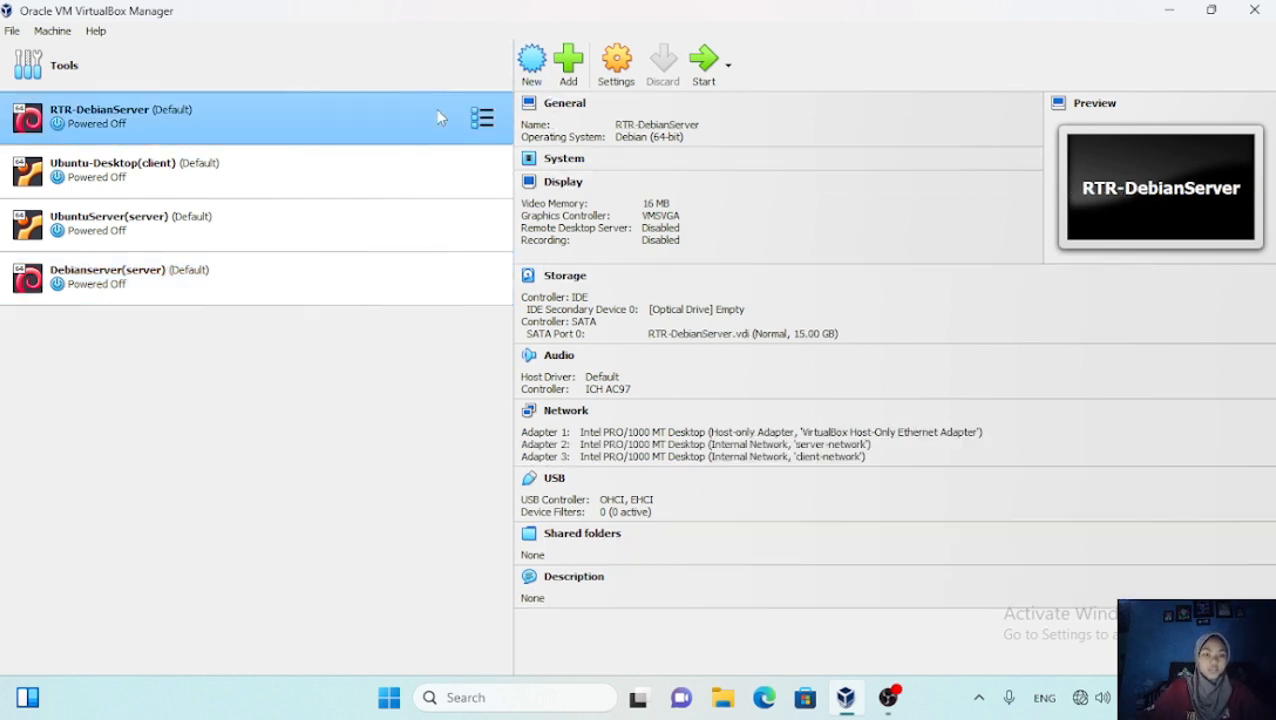
# Lower RTR-DebianServer's base memory from 2048 MB to 512 MB, check the processor, and save
pyautogui.click(622, 64)
pyautogui.click(408, 192)
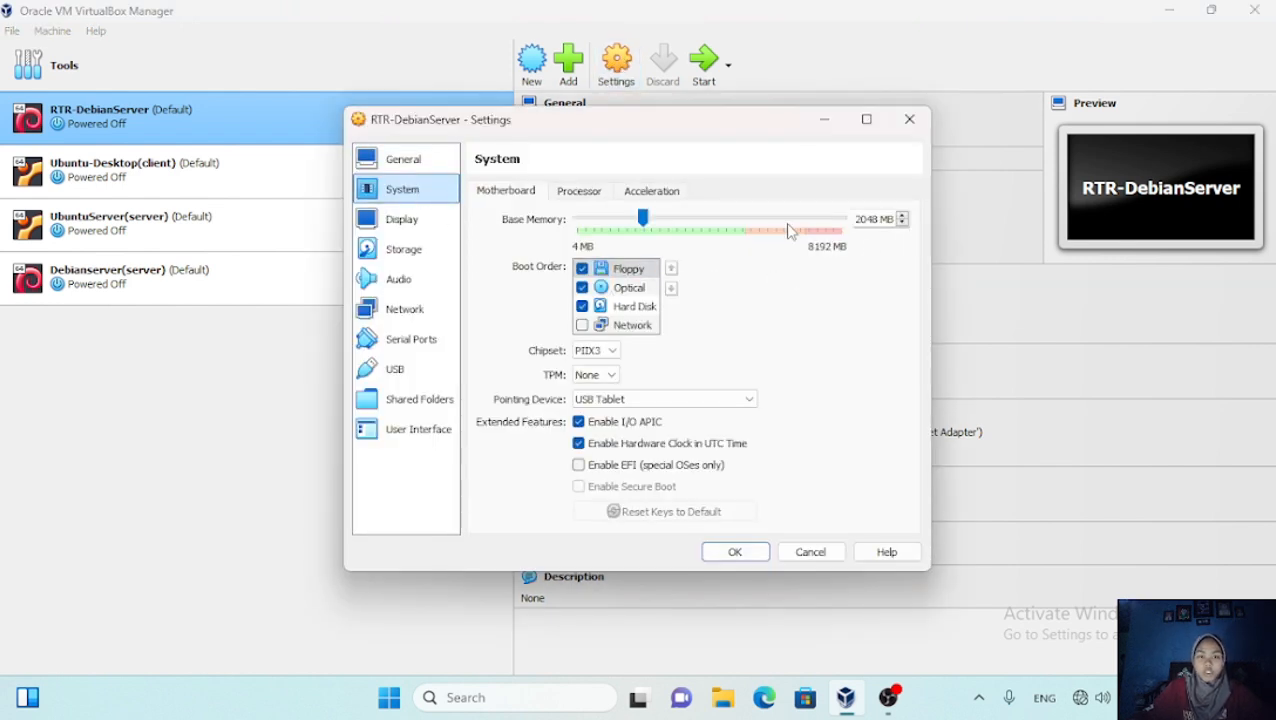
pyautogui.click(877, 216)
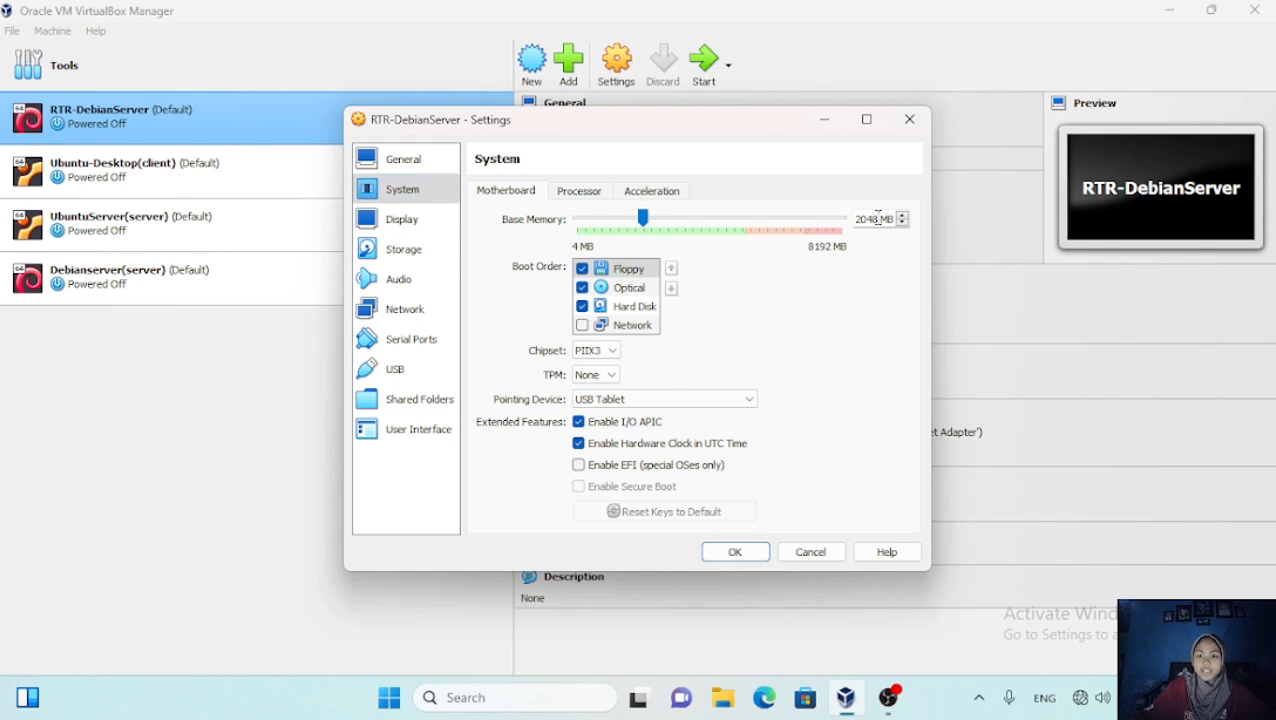
pyautogui.press('BackSpace')
pyautogui.press('BackSpace')
pyautogui.press('BackSpace')
pyautogui.press('BackSpace')
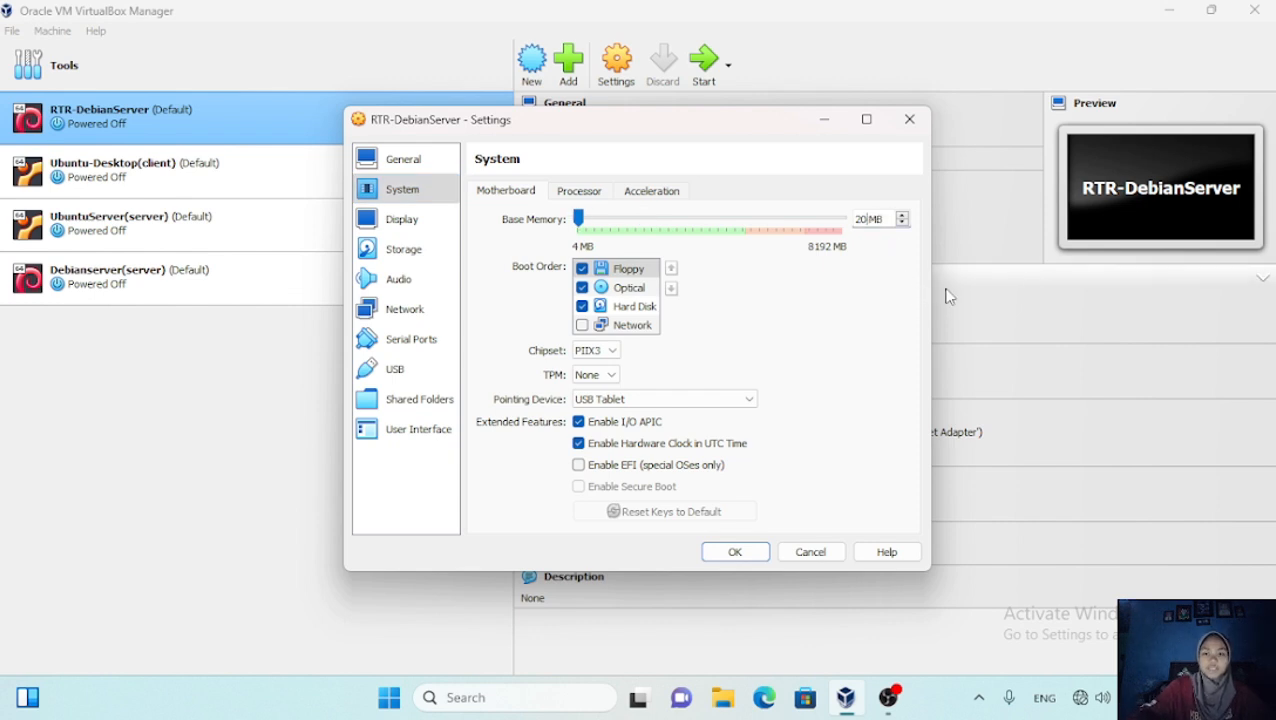
pyautogui.write('512')
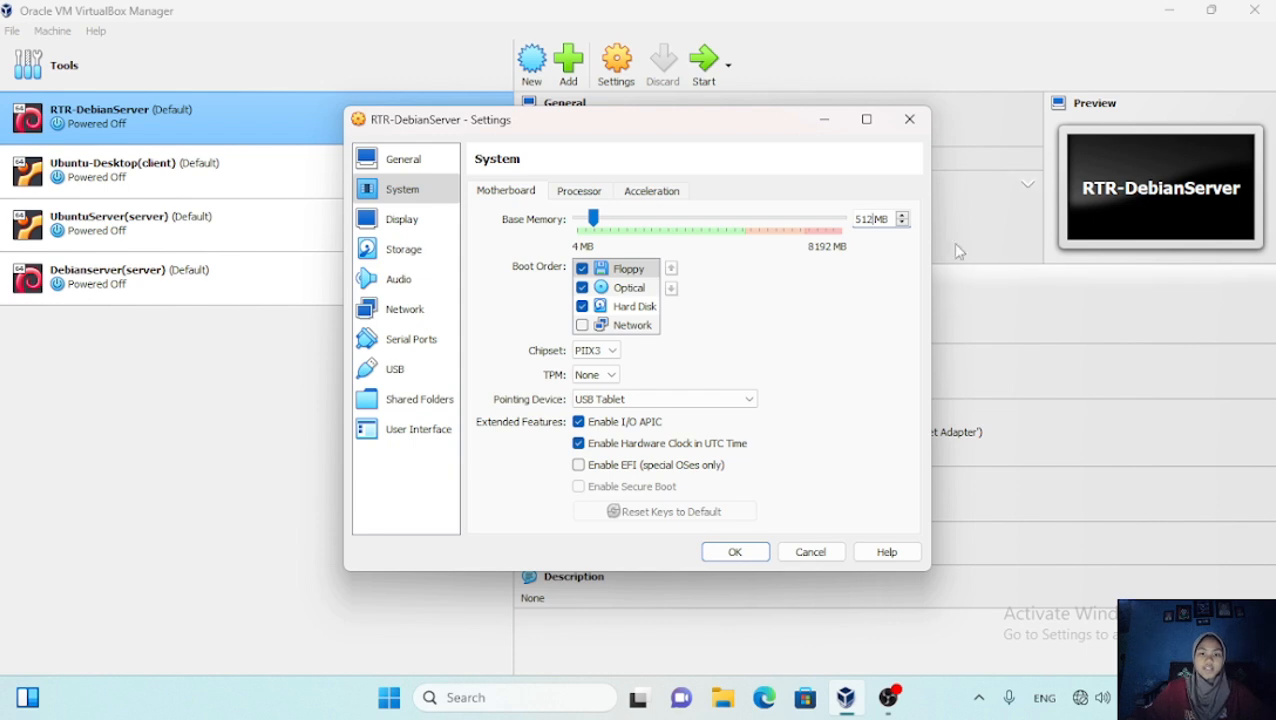
pyautogui.click(573, 192)
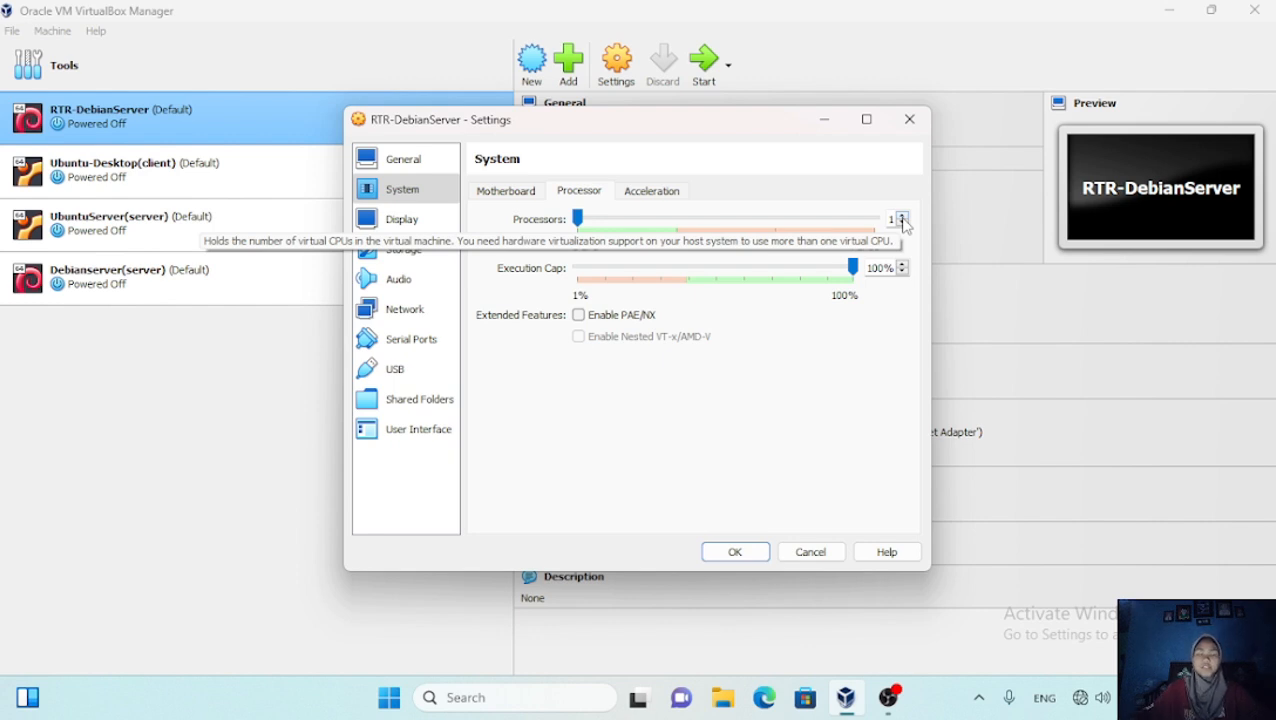
pyautogui.click(497, 190)
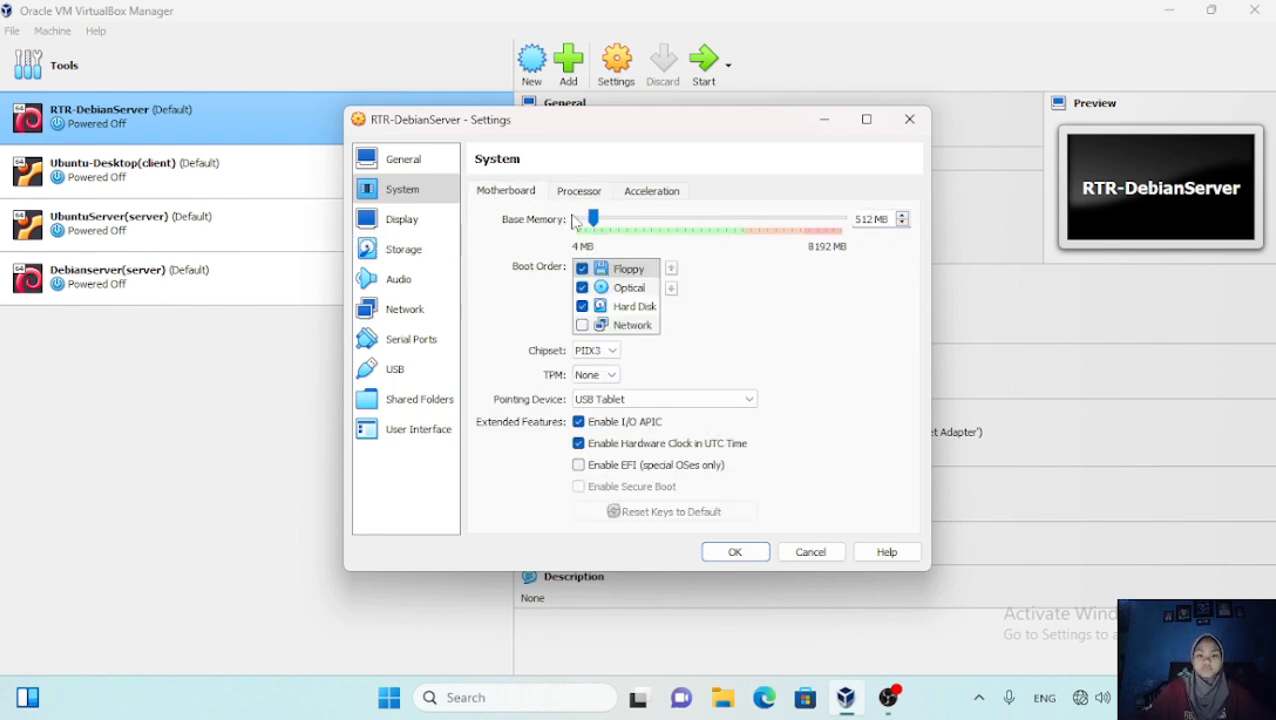
pyautogui.click(748, 554)
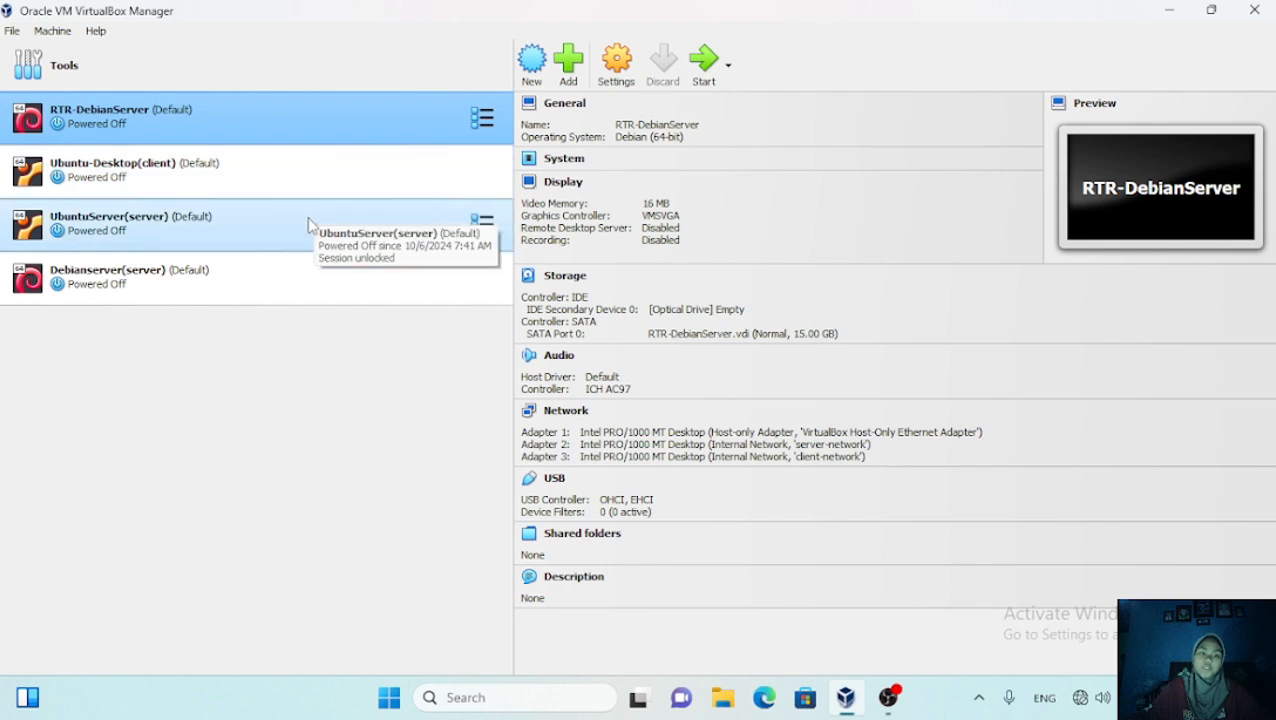
# Set Ubuntu-Desktop(client)'s base memory to 512 MB and save
pyautogui.click(339, 170)
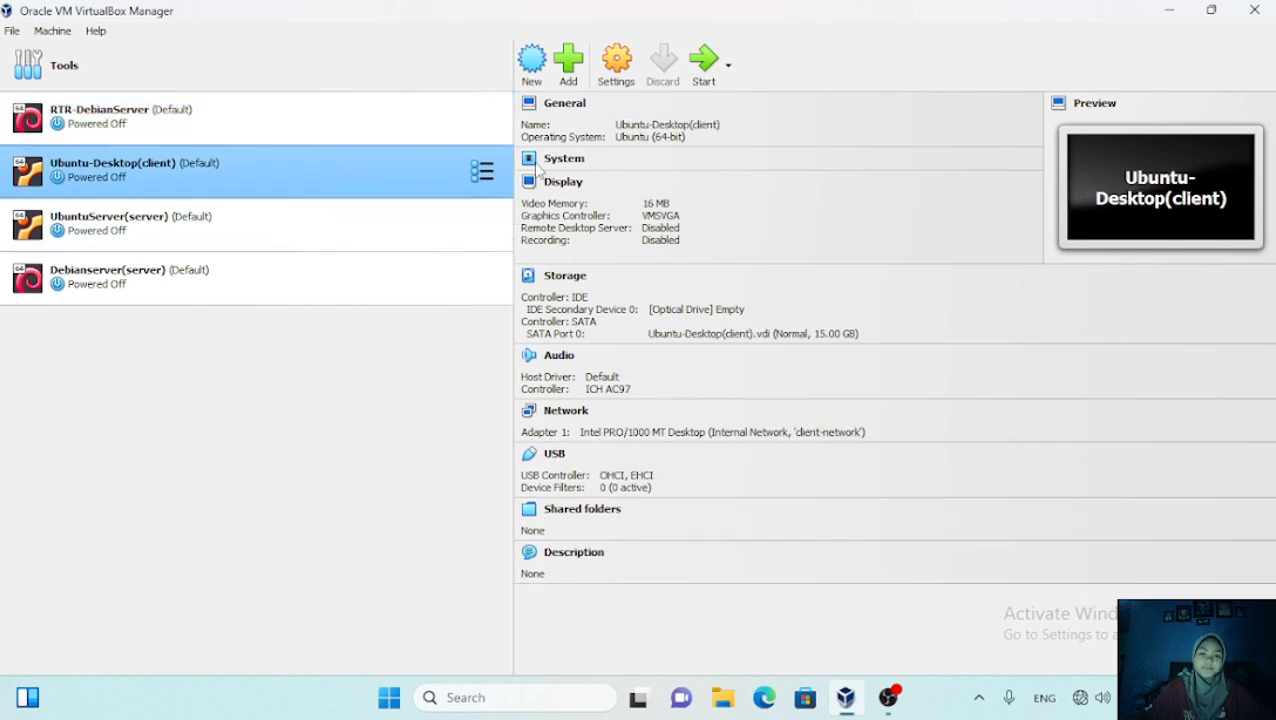
pyautogui.click(617, 60)
pyautogui.click(402, 189)
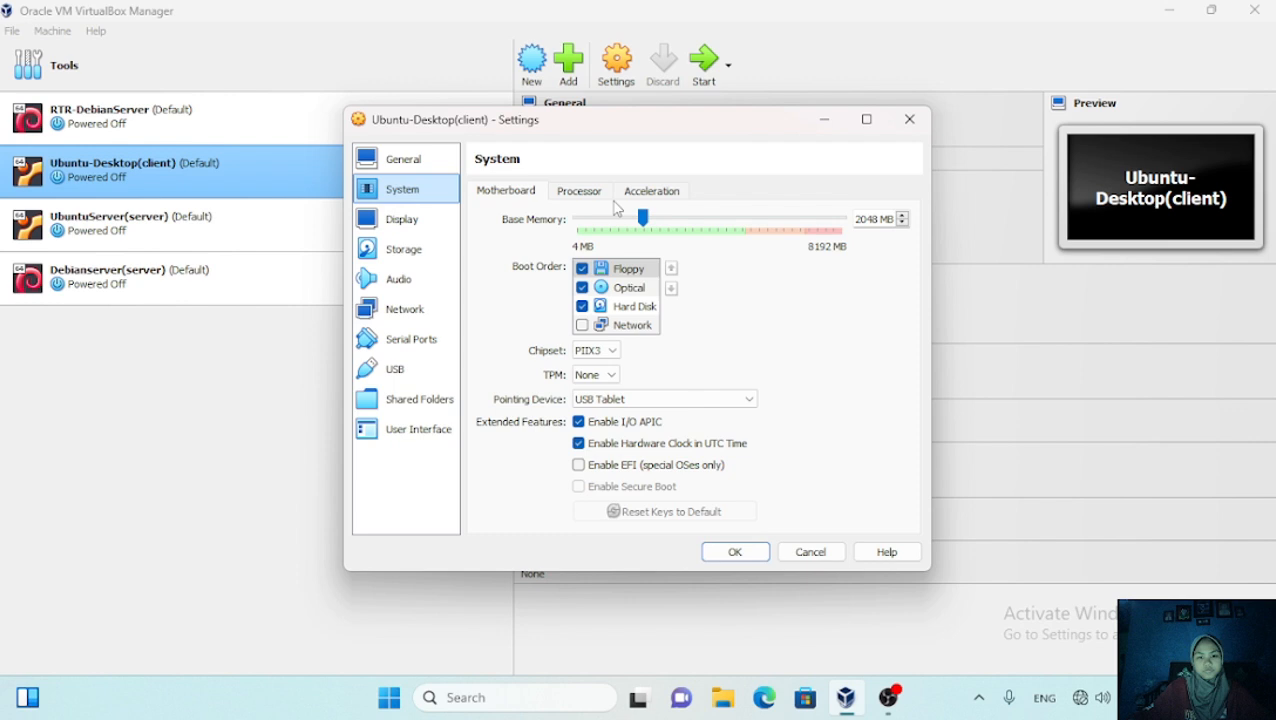
pyautogui.doubleClick(866, 218)
pyautogui.press('BackSpace')
pyautogui.write('512')
pyautogui.click(579, 190)
pyautogui.click(735, 552)
# Set UbuntuServer(server)'s base memory to 512 MB and save
pyautogui.click(357, 217)
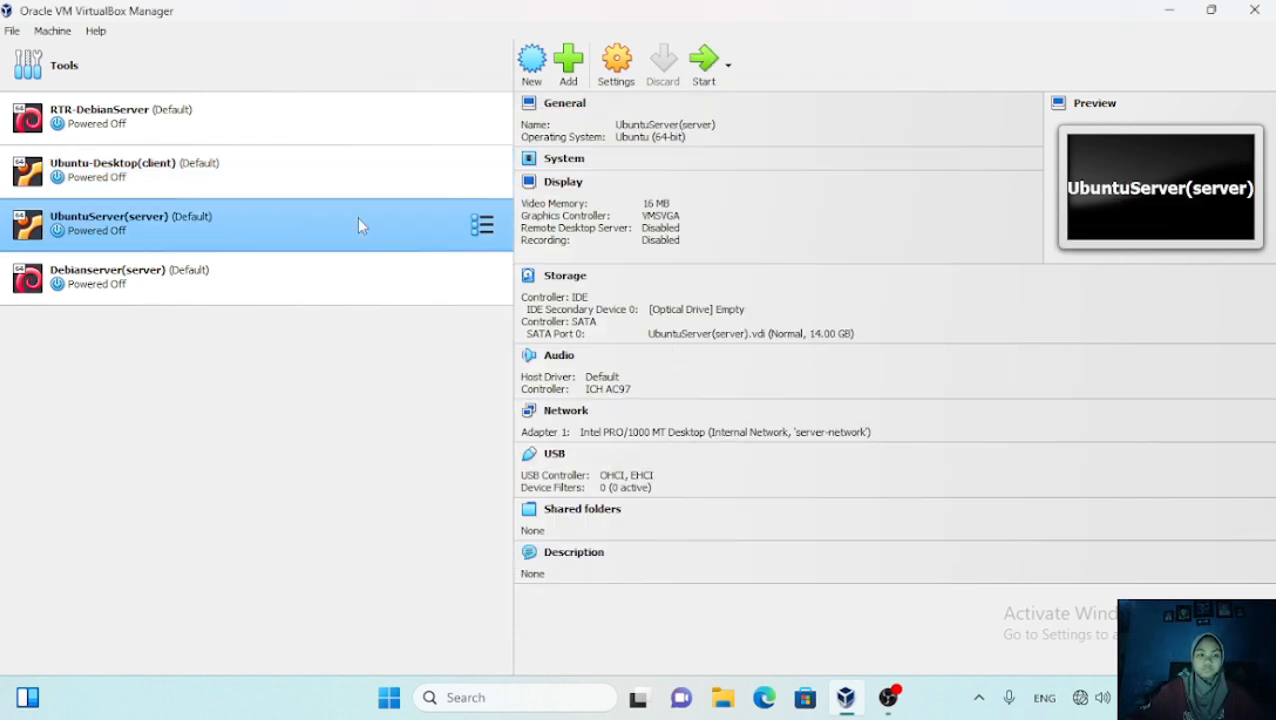
pyautogui.click(612, 66)
pyautogui.click(402, 189)
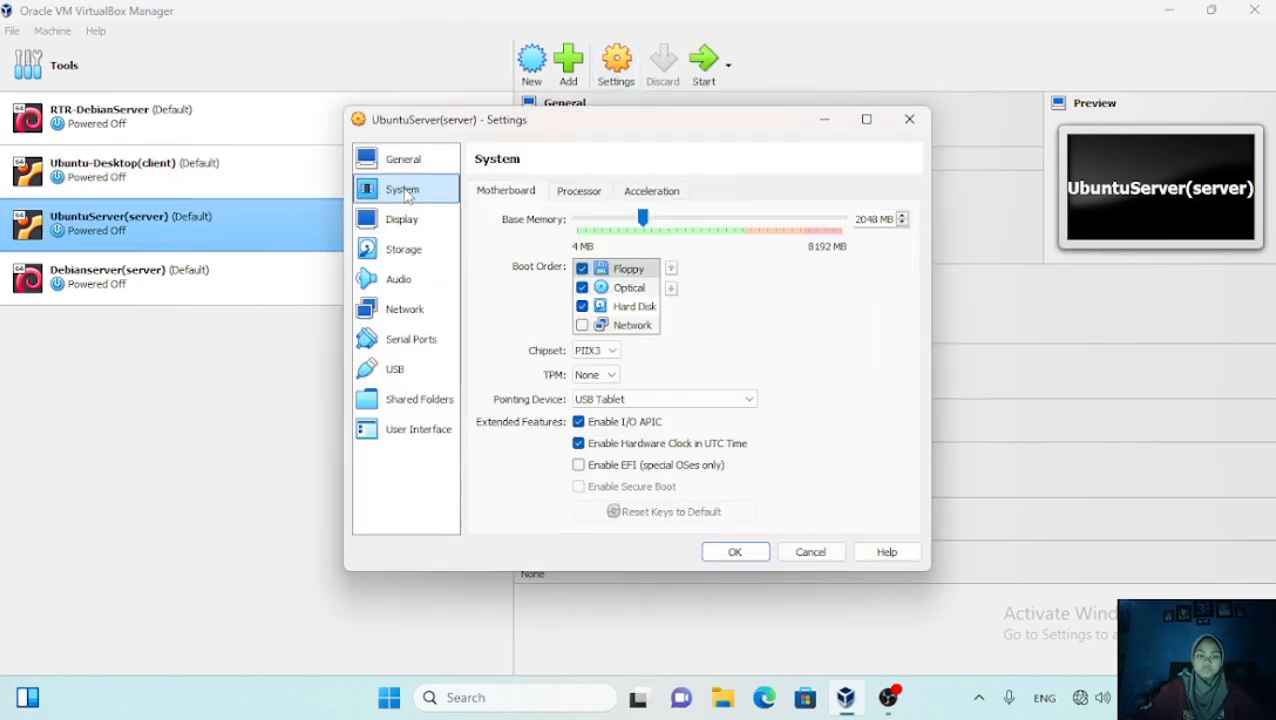
pyautogui.doubleClick(870, 218)
pyautogui.press('BackSpace')
pyautogui.write('512')
pyautogui.click(579, 190)
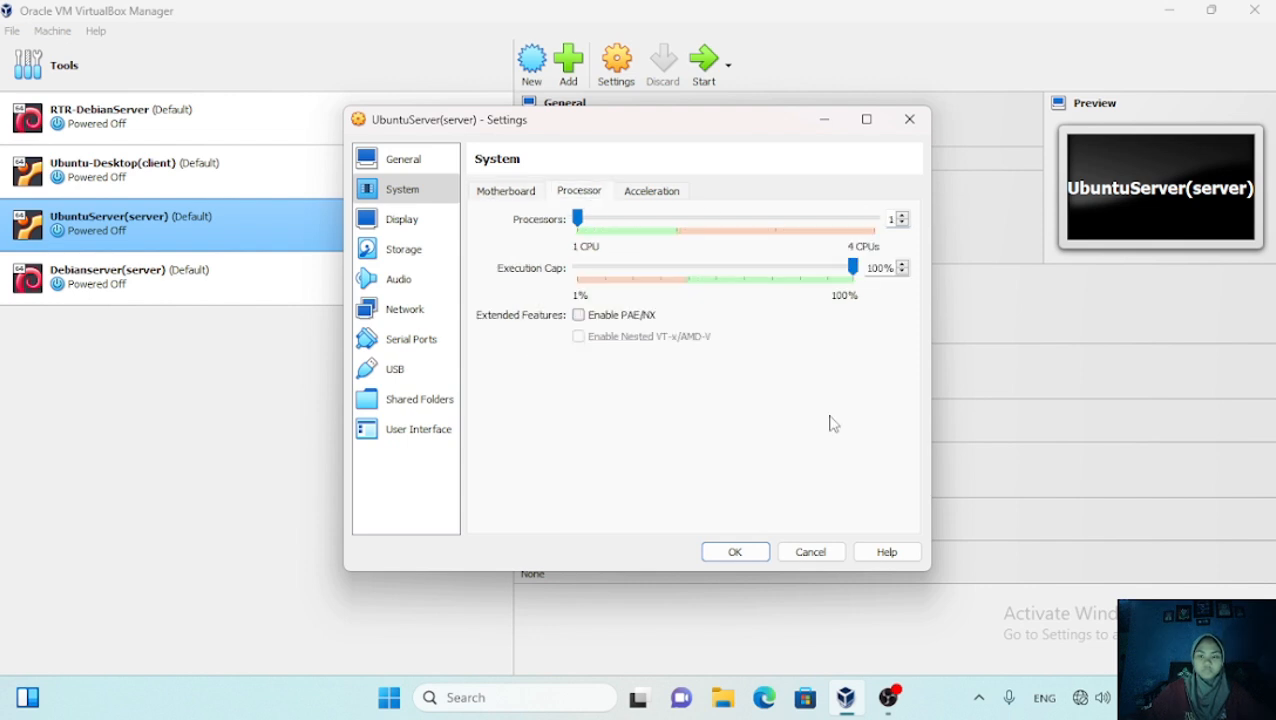
pyautogui.click(735, 552)
# Set Debianserver(server)'s base memory to 512 MB and save
pyautogui.click(200, 276)
pyautogui.click(616, 66)
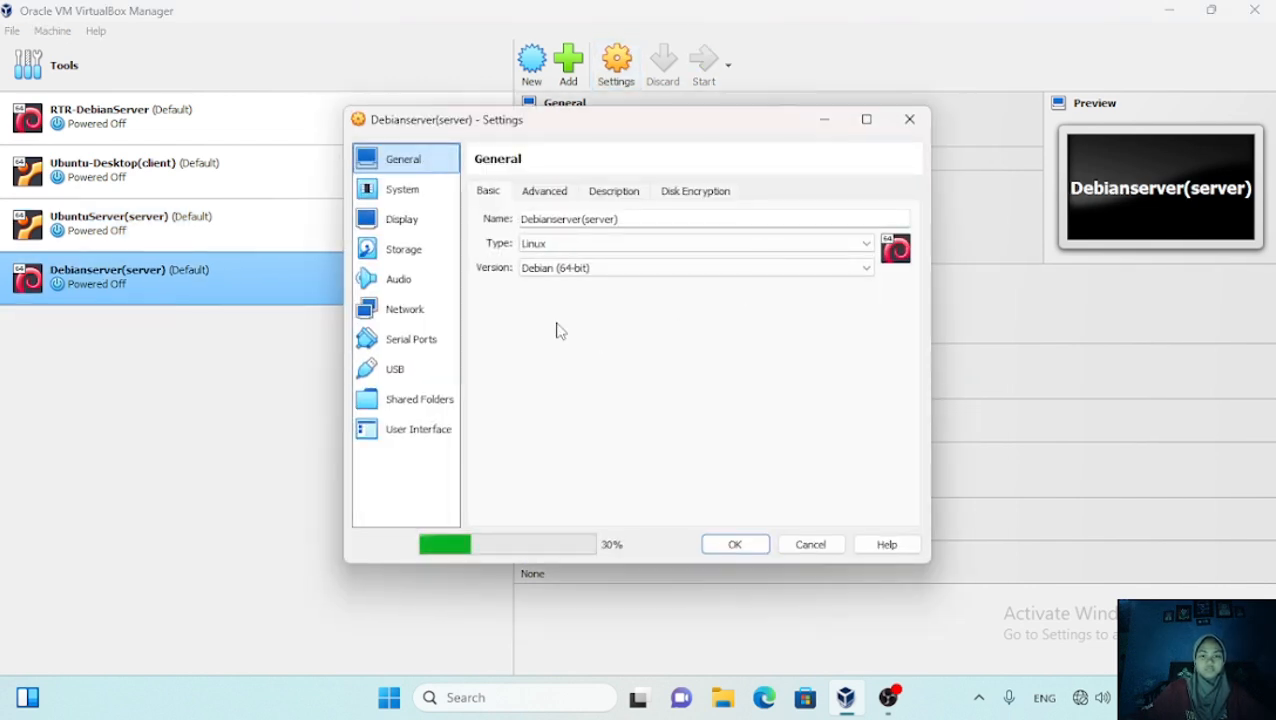
pyautogui.click(402, 189)
pyautogui.doubleClick(870, 218)
pyautogui.press('BackSpace')
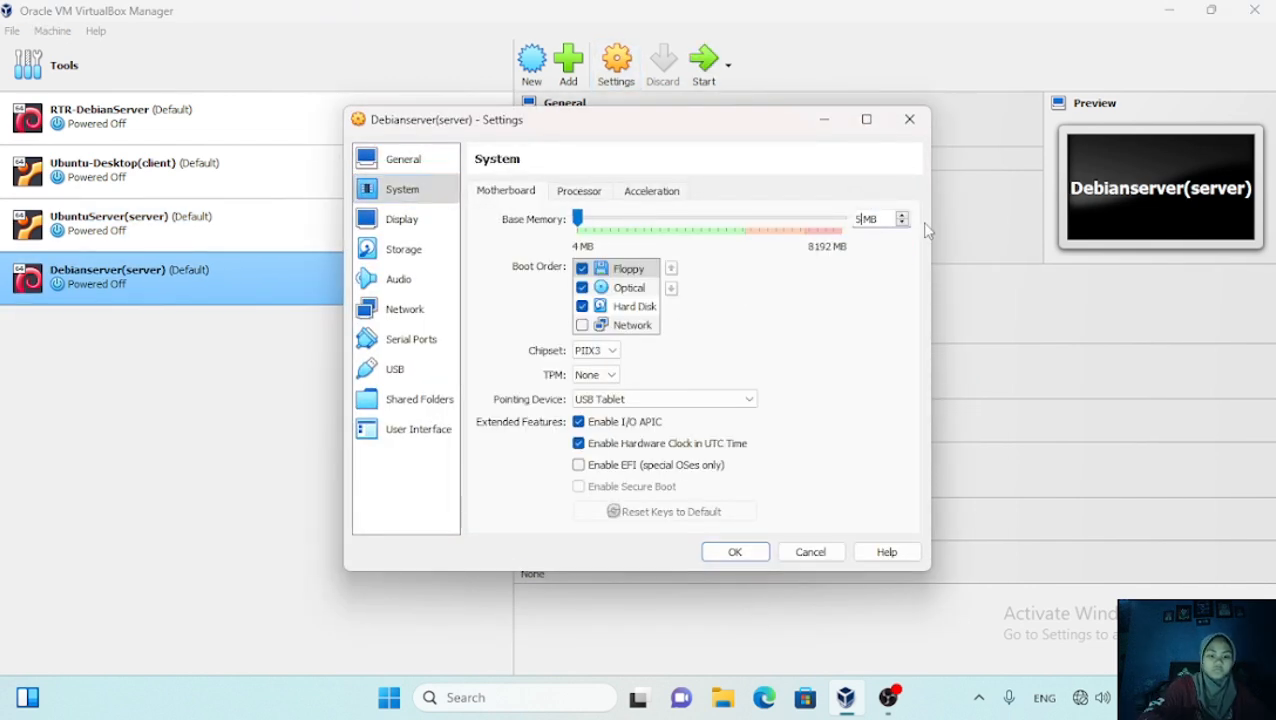
pyautogui.write('512')
pyautogui.click(579, 190)
pyautogui.click(735, 552)
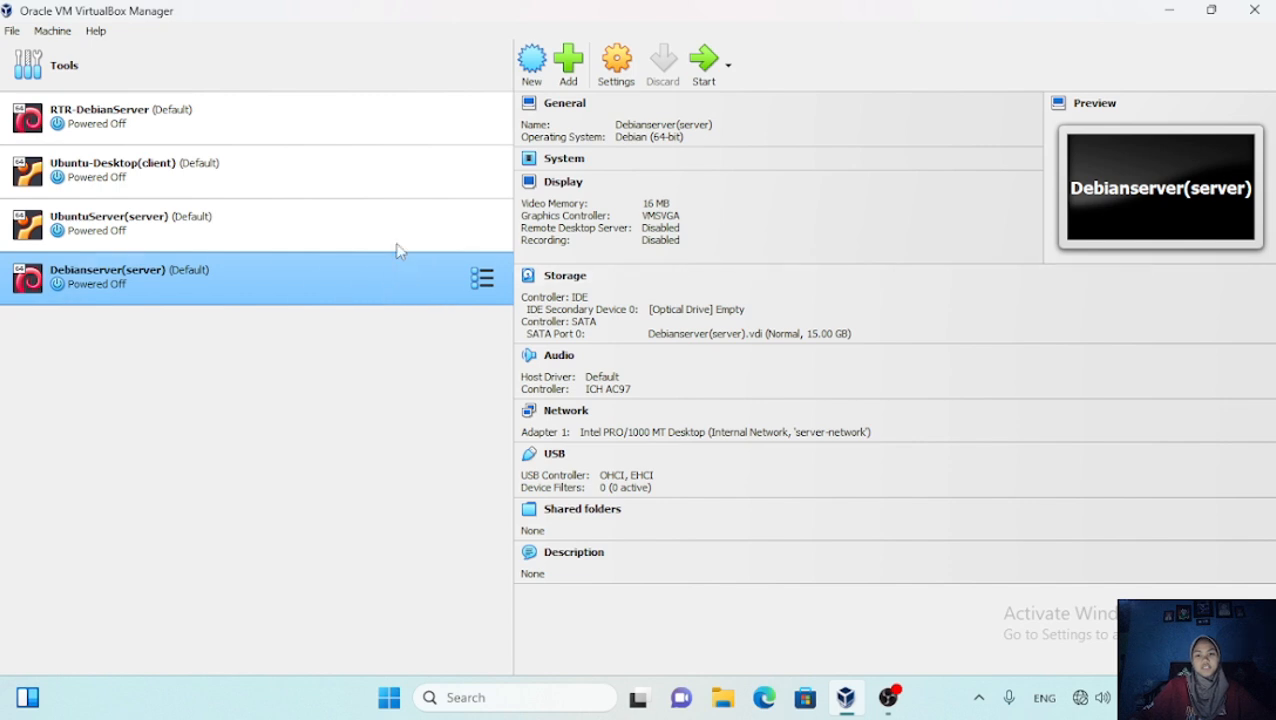